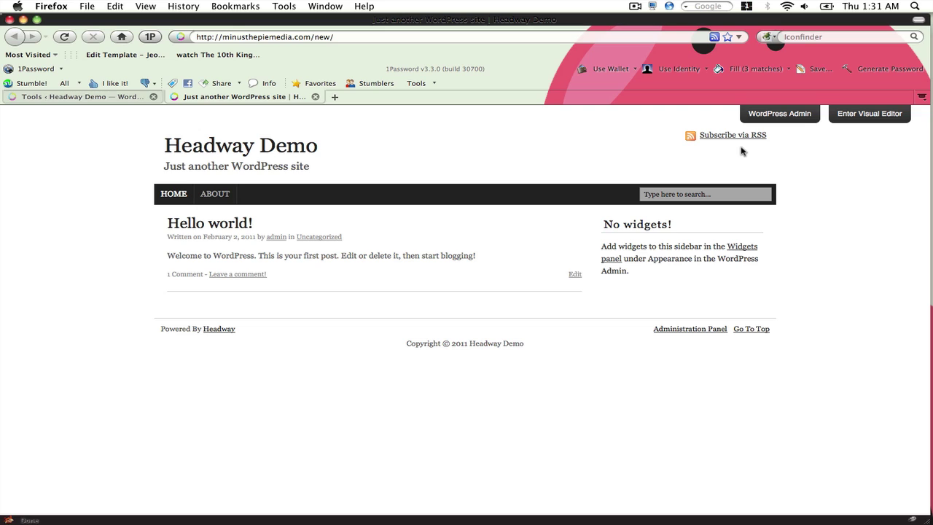
- Enter Headway's visual editor from the Headway Demo site's front end
click(845, 120)
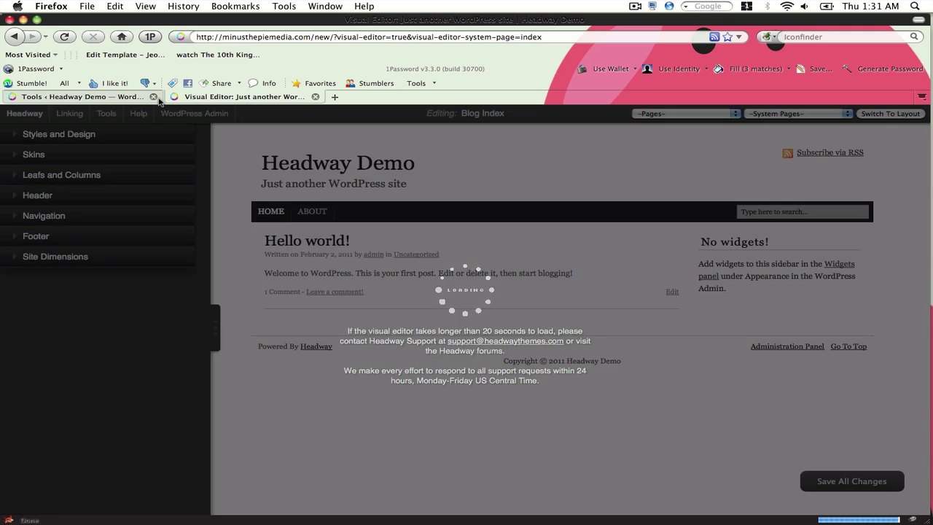
- Set the Blog Index layout to 2 leaf columns
click(153, 96)
mouse_move(194, 113)
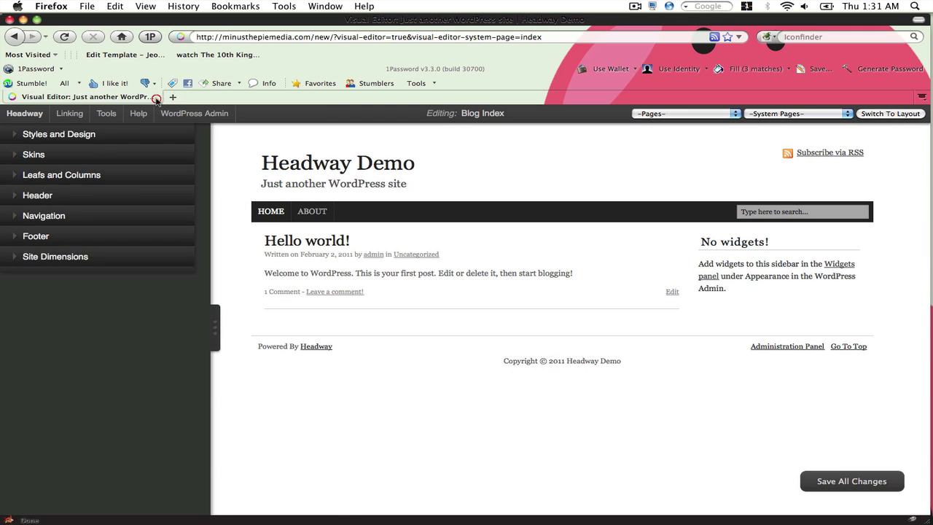
click(84, 183)
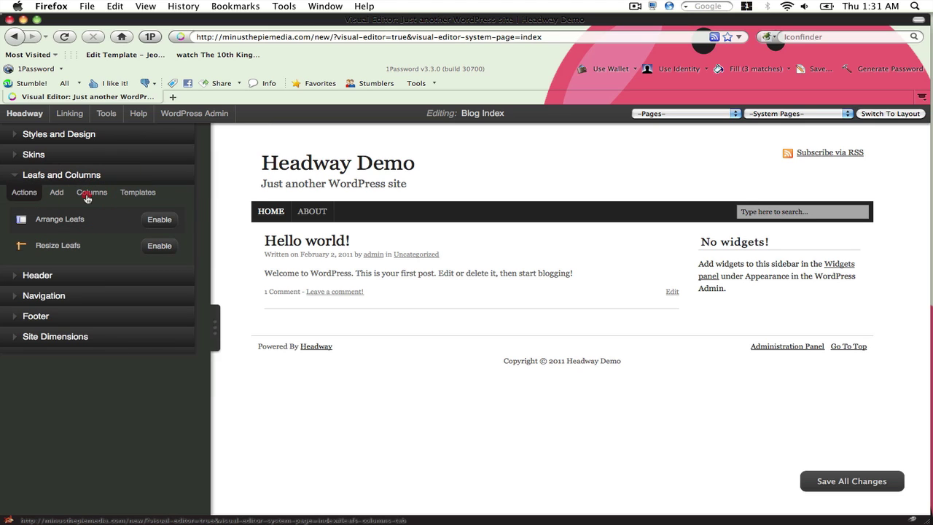
click(86, 197)
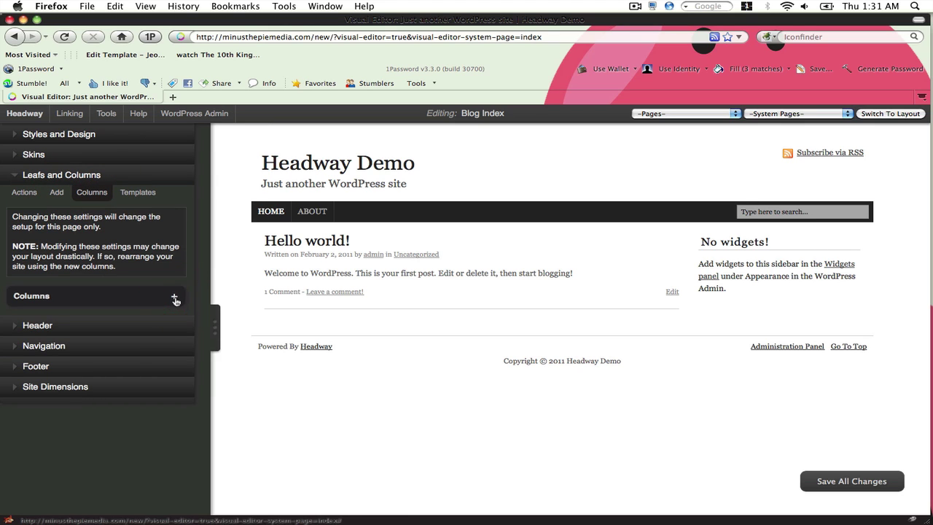
click(175, 297)
click(130, 337)
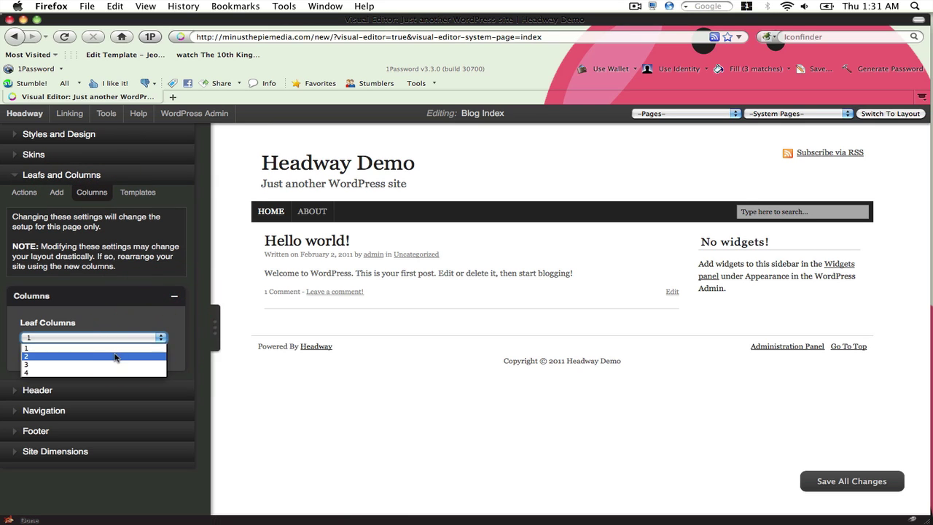
click(114, 356)
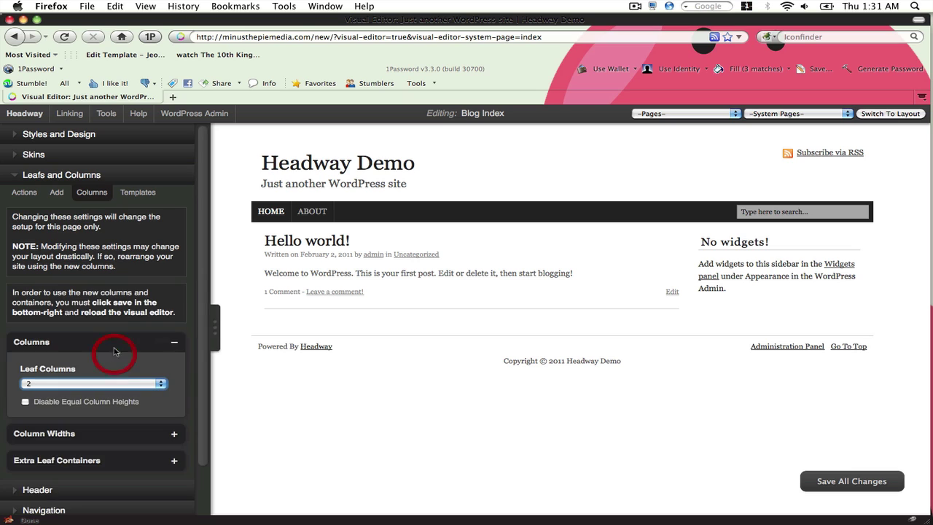
click(82, 177)
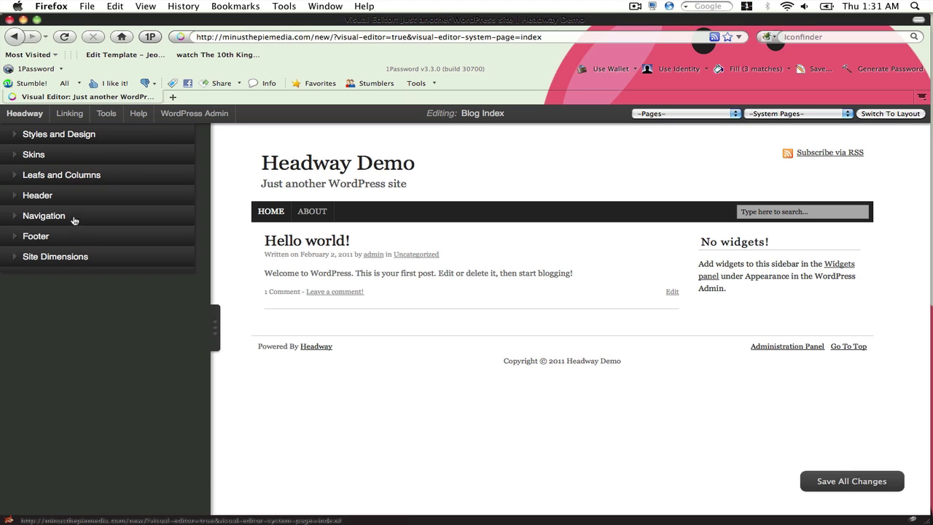
- Hide the header's Subscribe via RSS link and the navigation search box
click(74, 196)
click(87, 212)
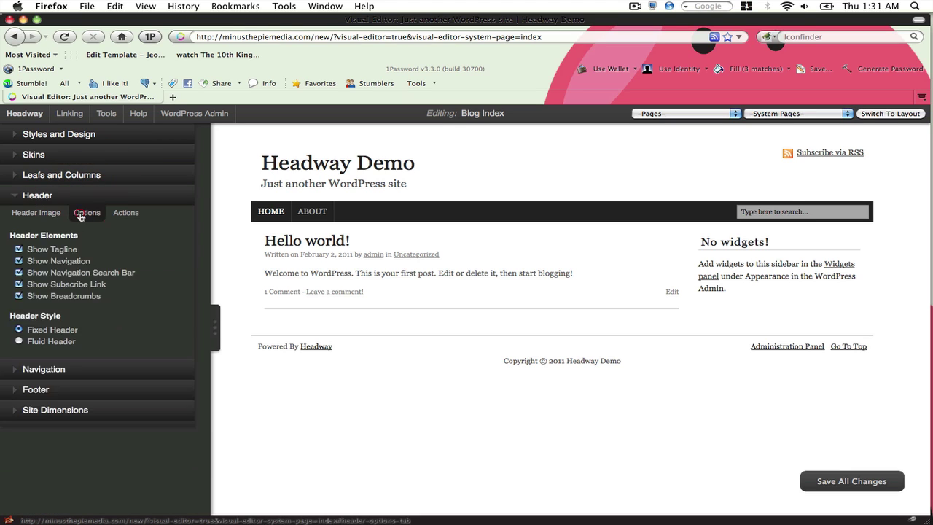
click(54, 286)
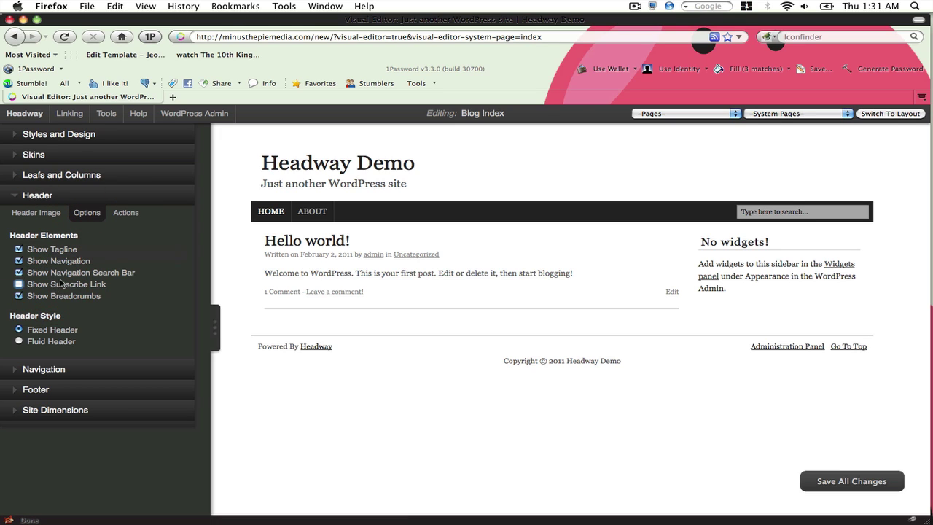
click(62, 273)
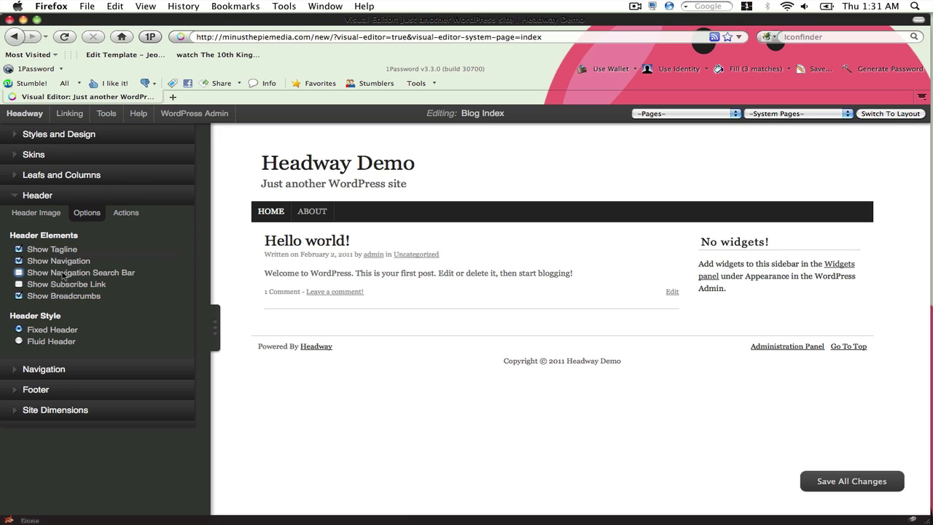
click(83, 206)
- Hide the footer's Headway attribution, copyright and go-to-top text, and admin links
click(65, 237)
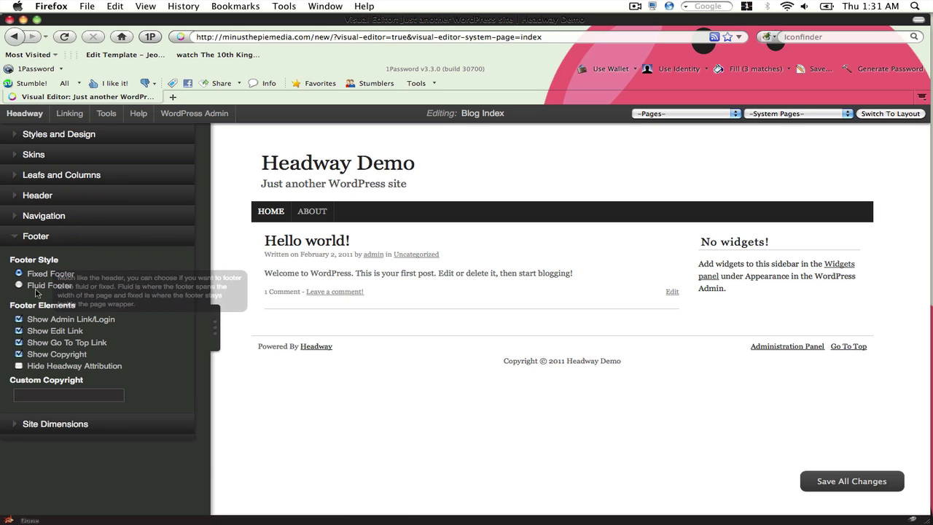
click(20, 365)
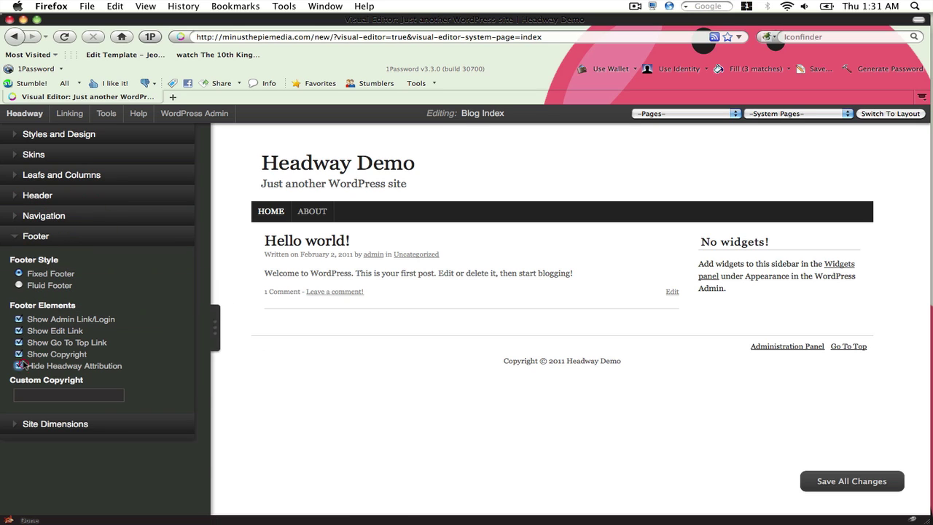
click(19, 342)
click(30, 333)
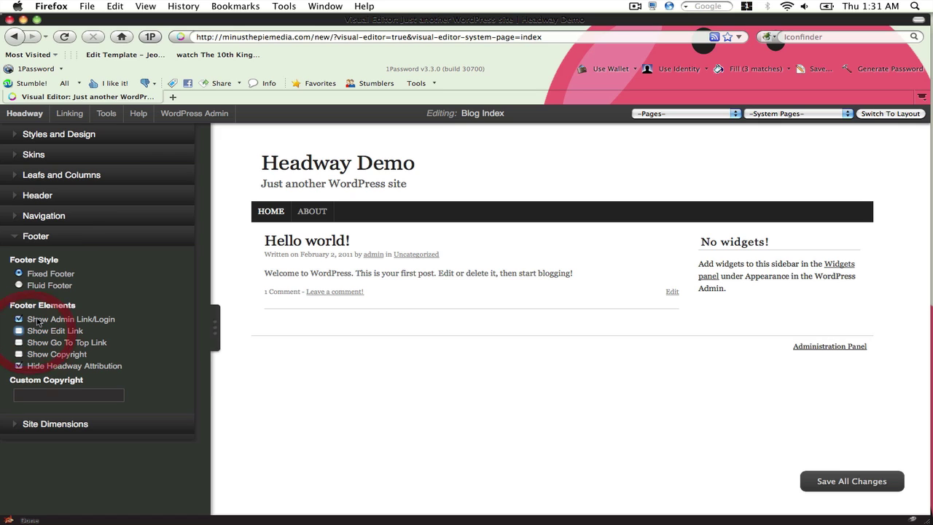
click(65, 237)
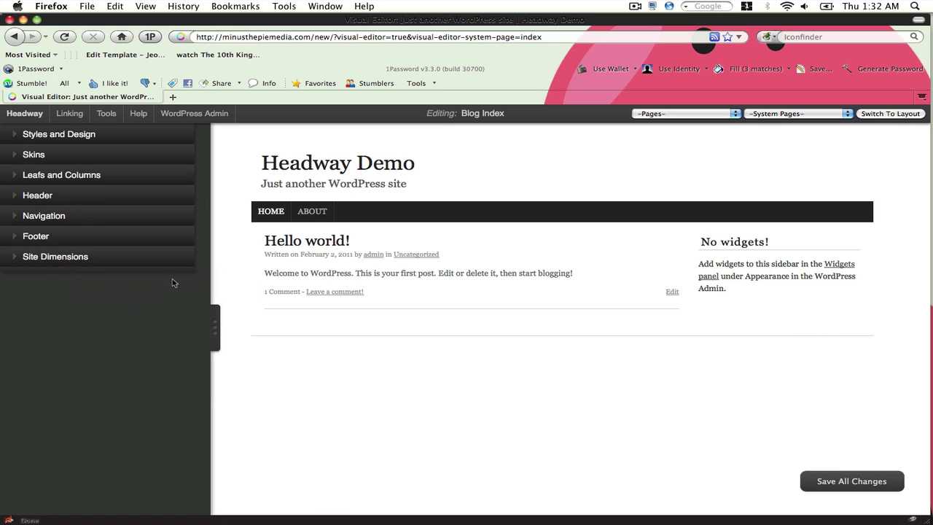
- Save all layout changes and reload the visual editor
click(215, 321)
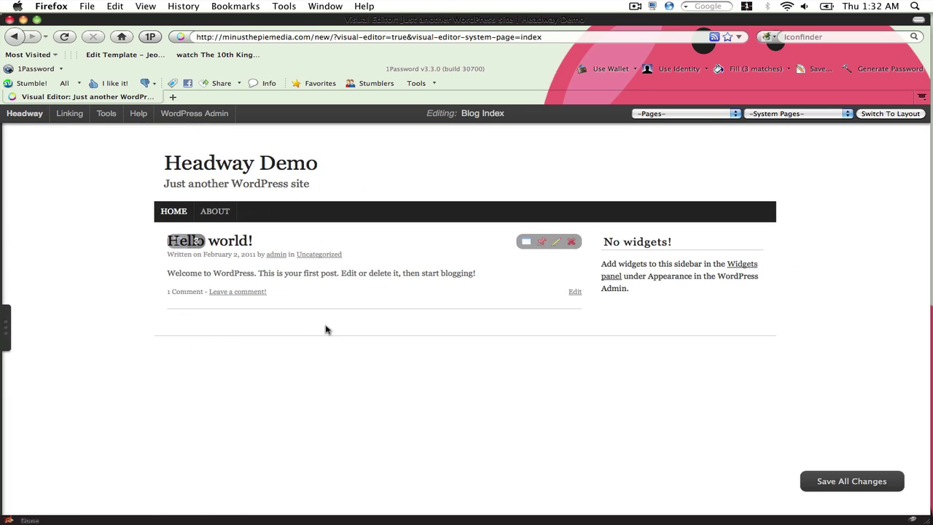
click(809, 480)
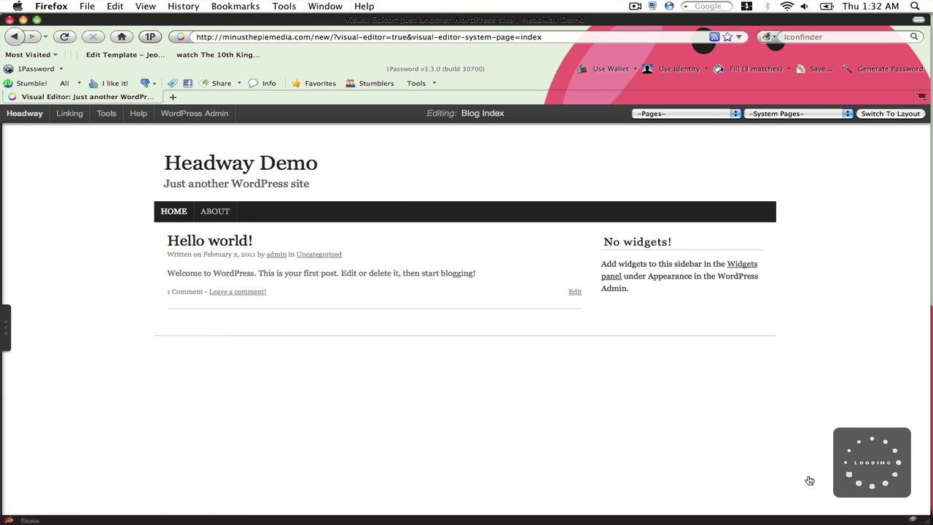
click(484, 492)
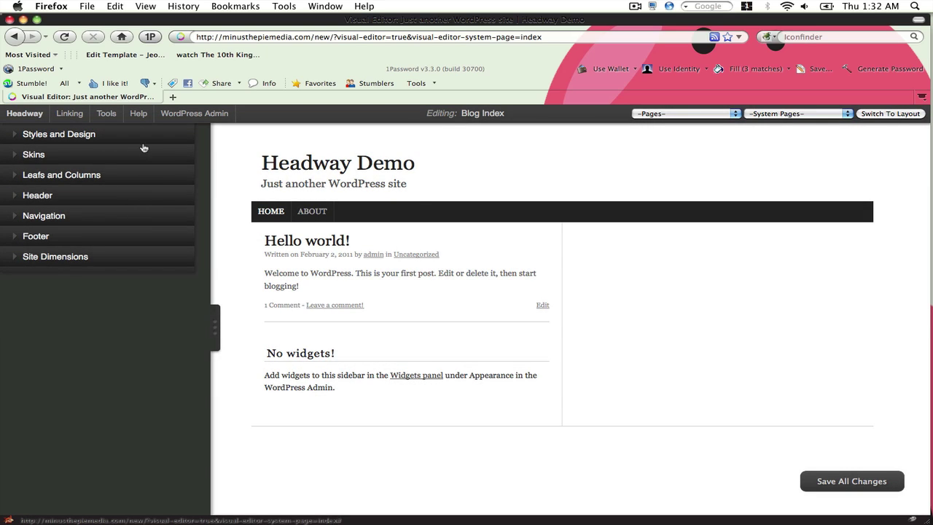
- Move the 'No widgets!' leaf into the right-hand column
click(142, 143)
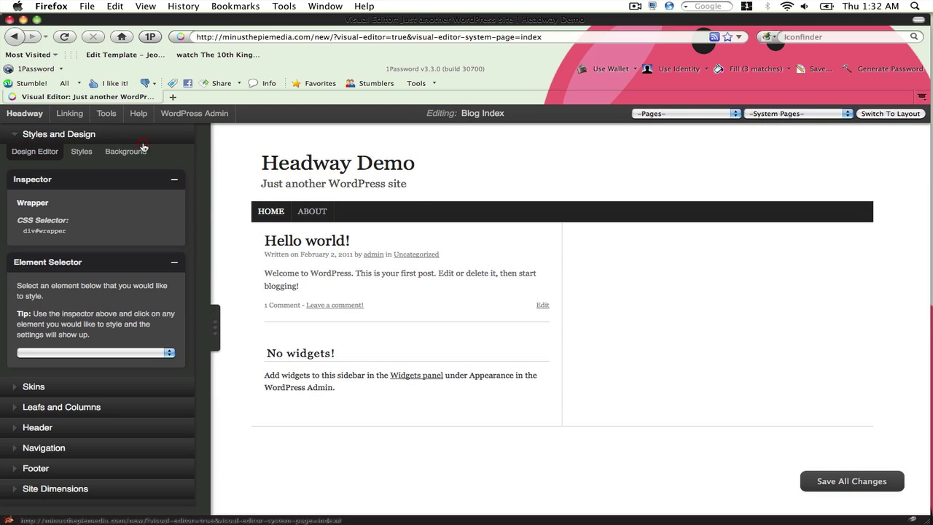
click(77, 139)
click(77, 175)
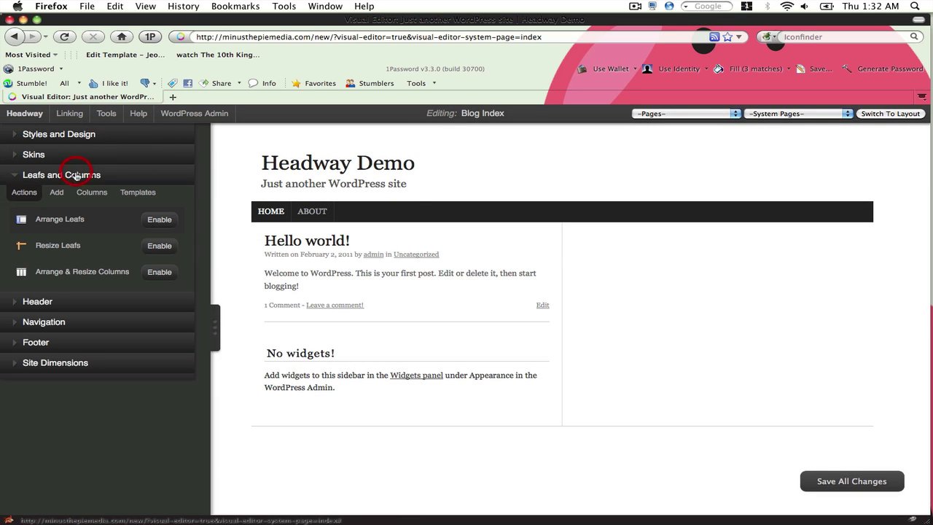
click(168, 228)
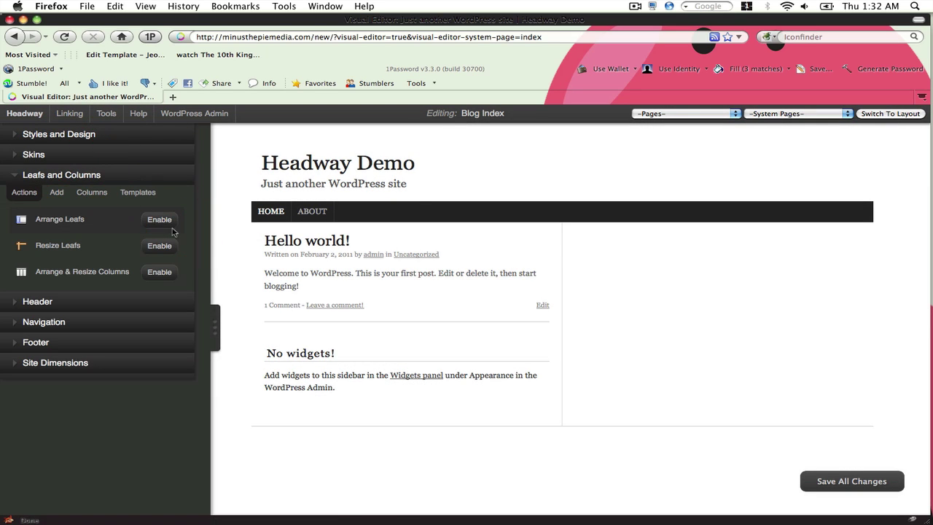
drag(305, 353, 527, 272)
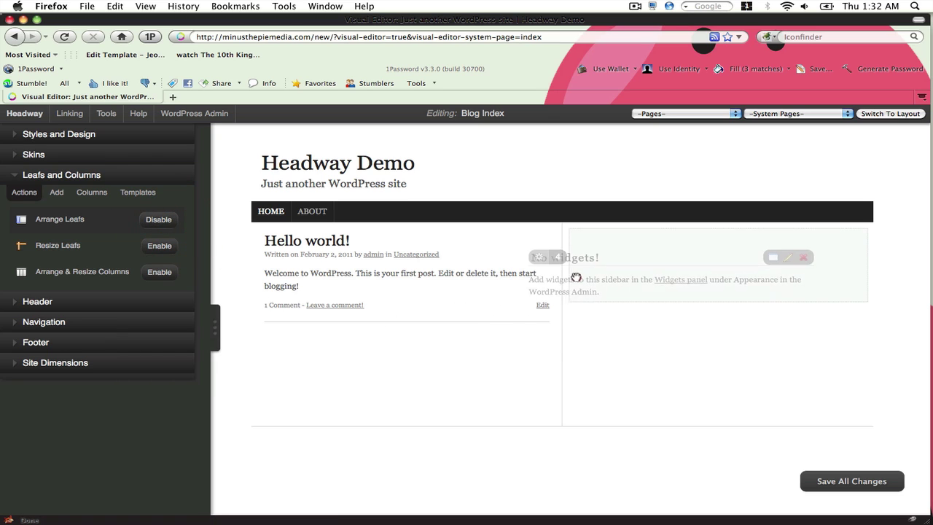
click(158, 220)
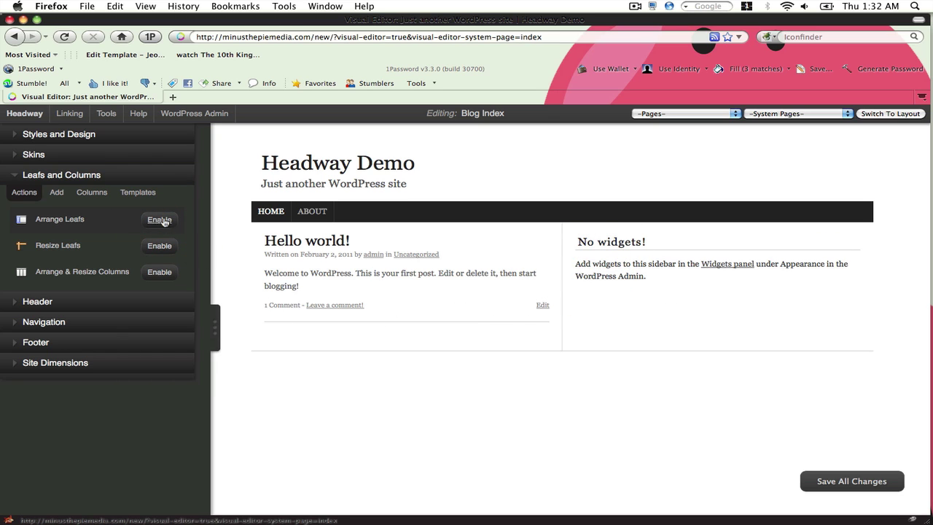
- Widen the left content column by dragging, and adjust leaf sizes
click(169, 275)
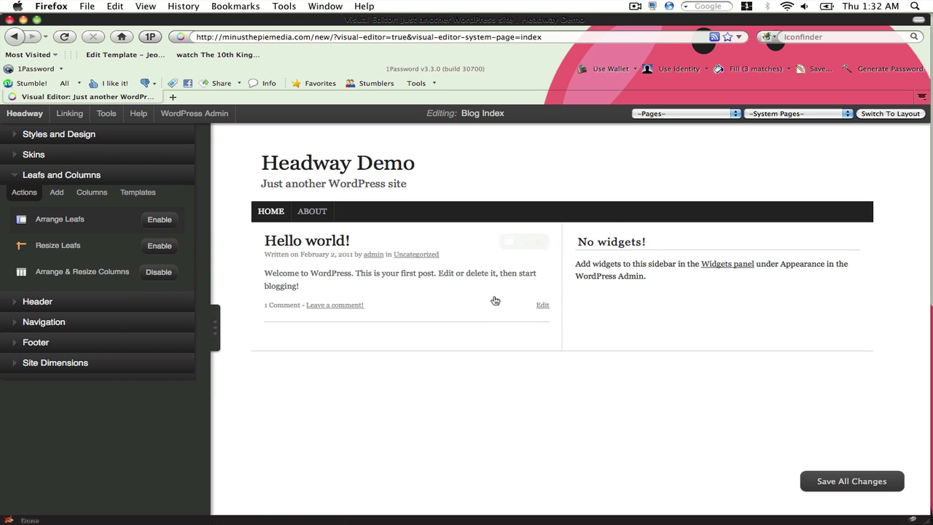
drag(555, 290, 680, 290)
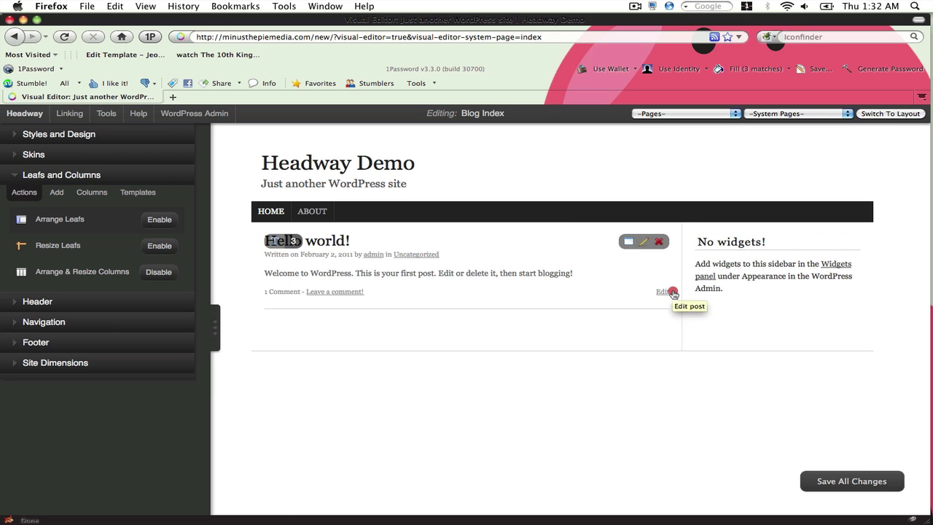
click(158, 272)
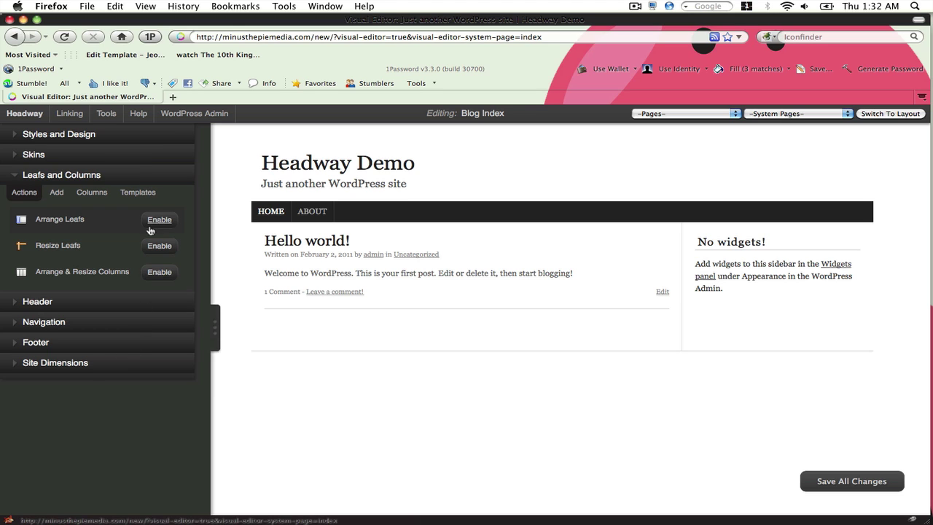
click(159, 245)
click(789, 243)
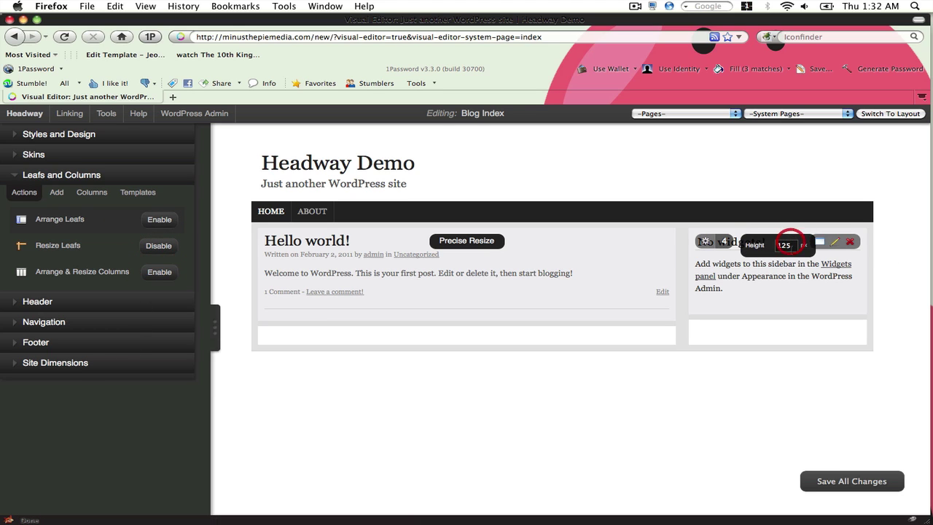
click(158, 246)
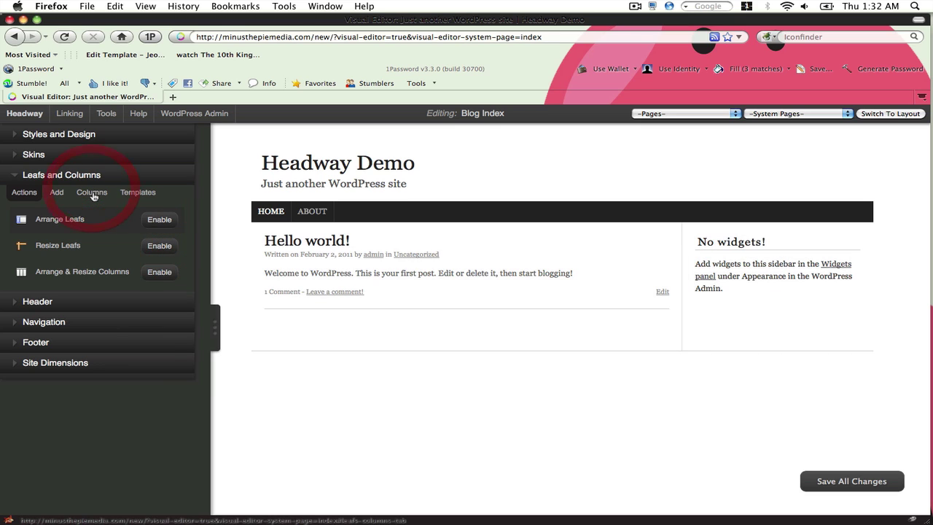
- Set the column widths to 580 px for Column 1 and 340 px for Column 2
click(92, 192)
click(173, 323)
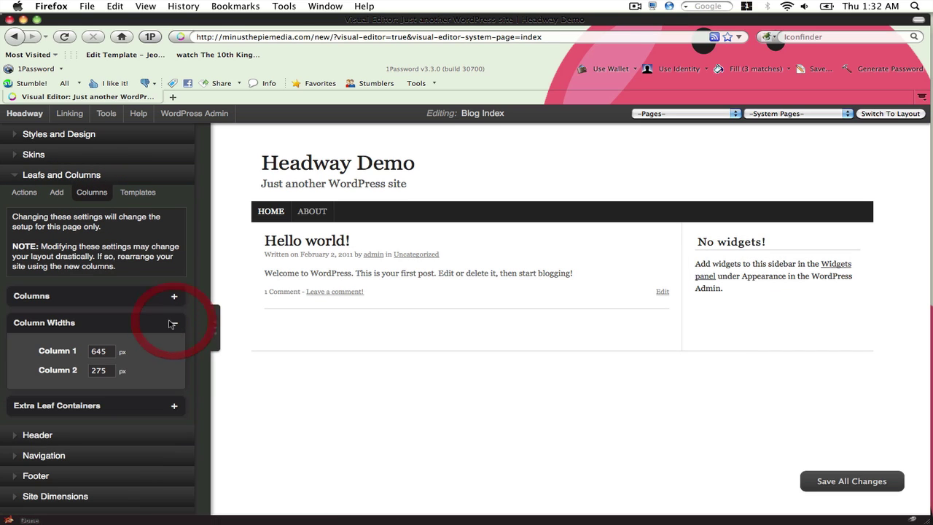
double_click(113, 352)
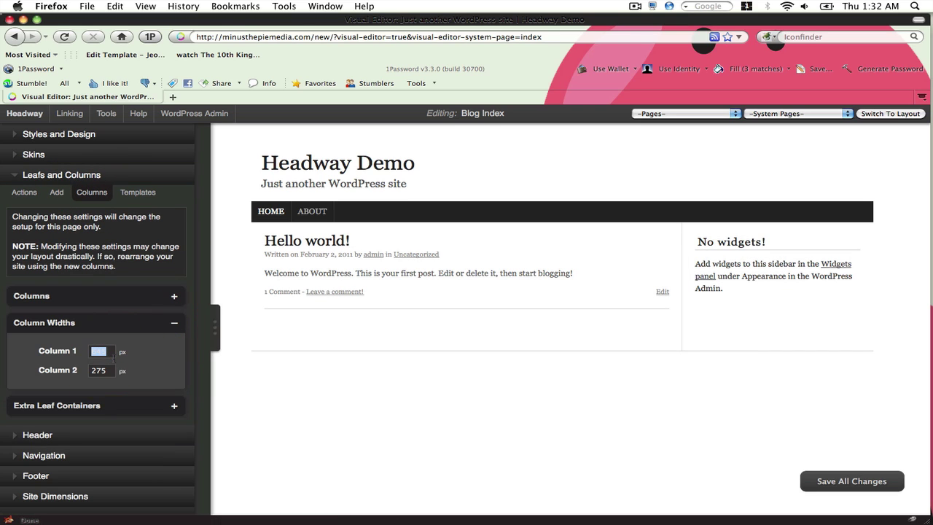
text(580)
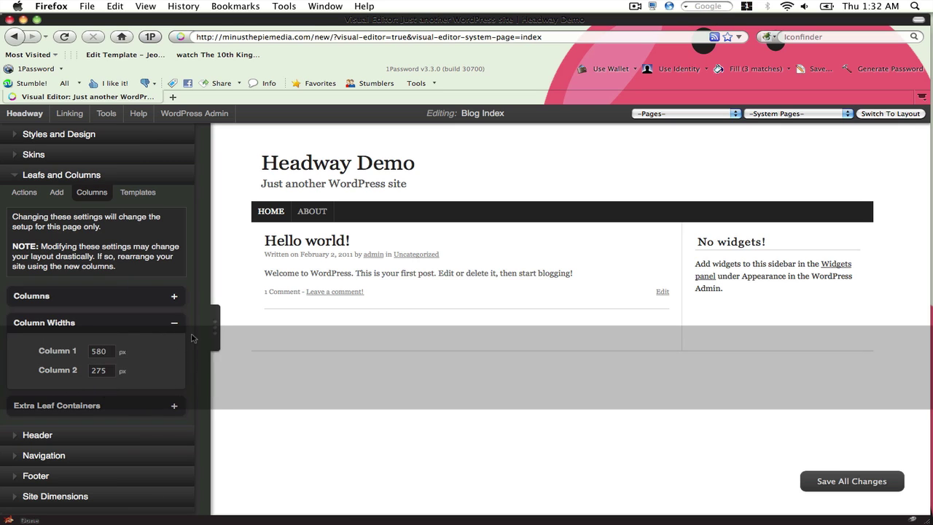
click(156, 322)
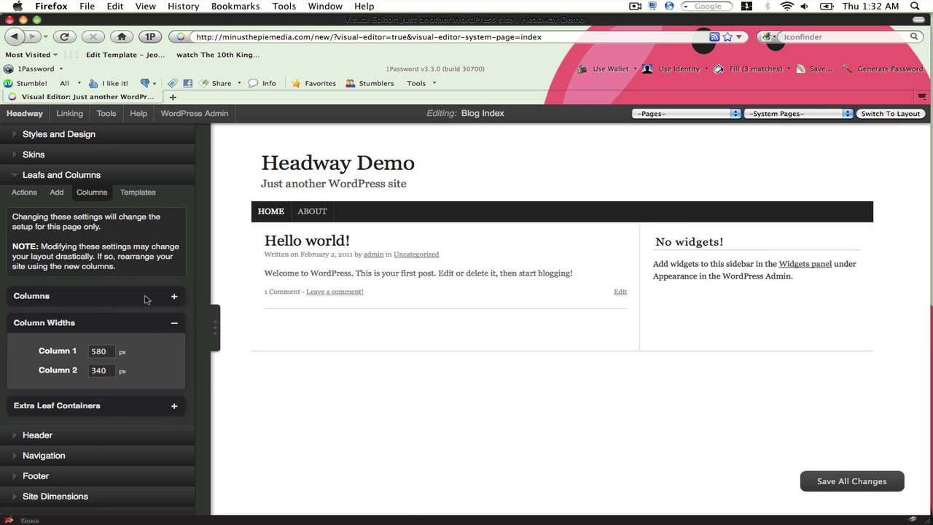
- Use Mass Font Change to set both Titles and Content fonts to Helvetica
click(140, 180)
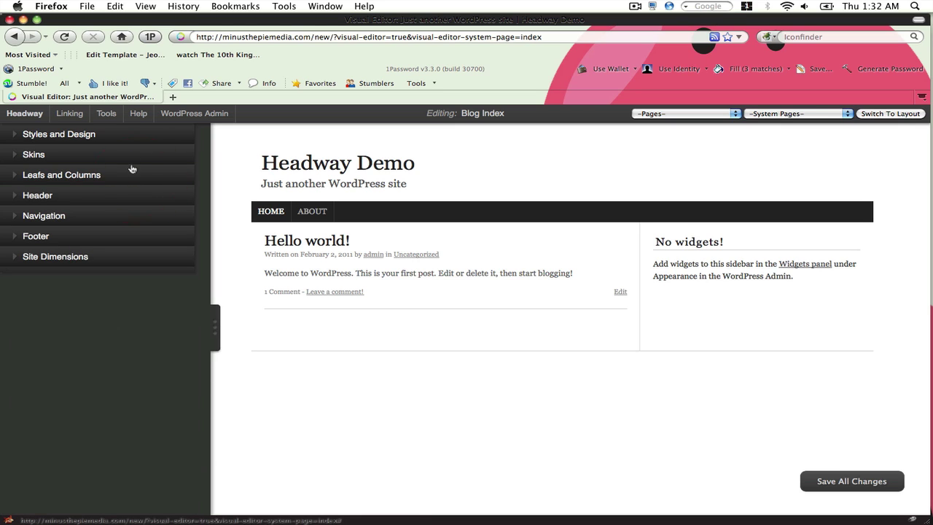
click(106, 113)
click(127, 169)
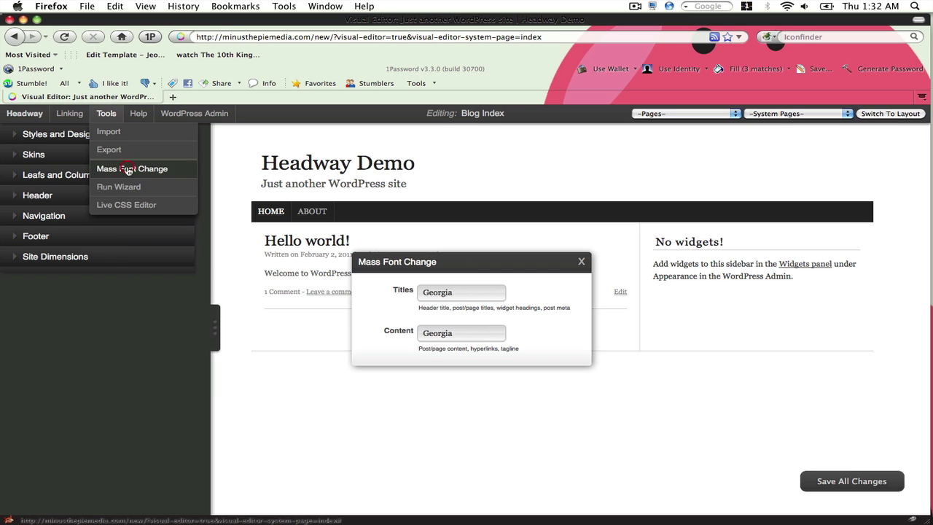
click(423, 292)
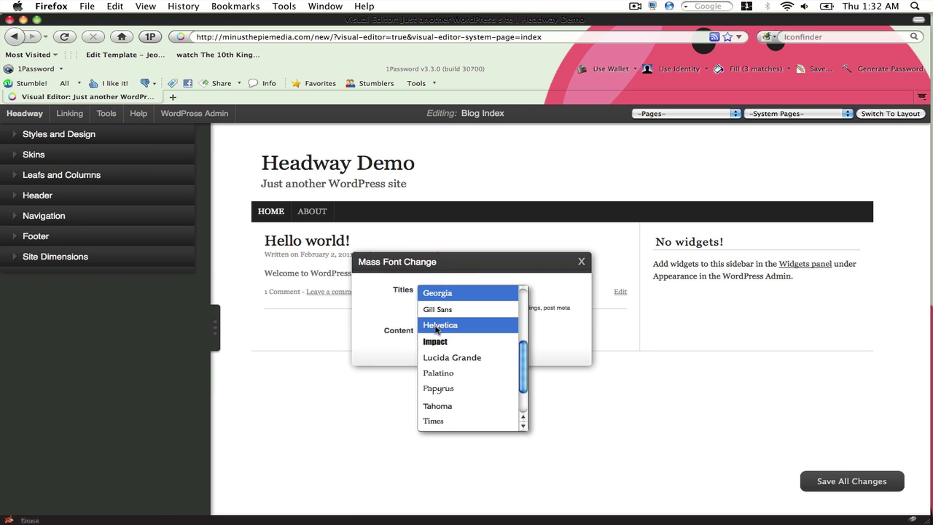
click(440, 267)
click(435, 329)
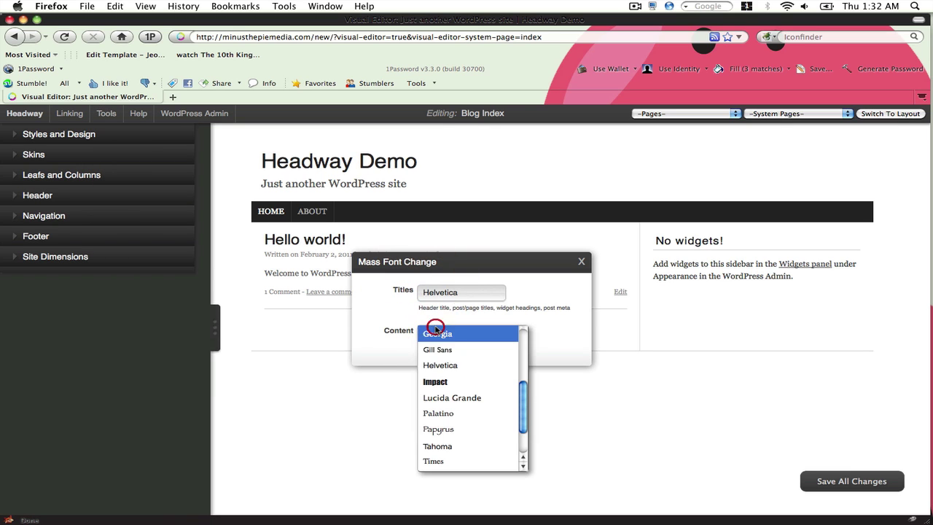
click(448, 372)
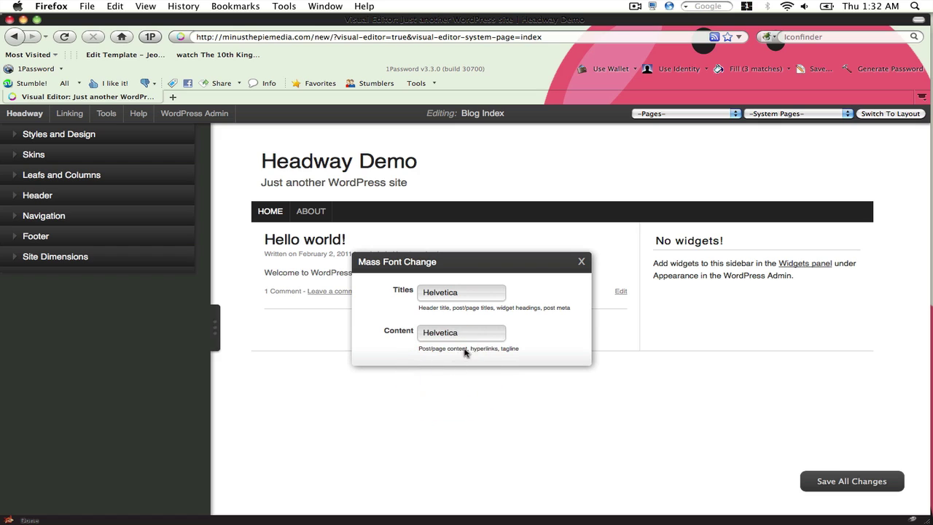
click(581, 263)
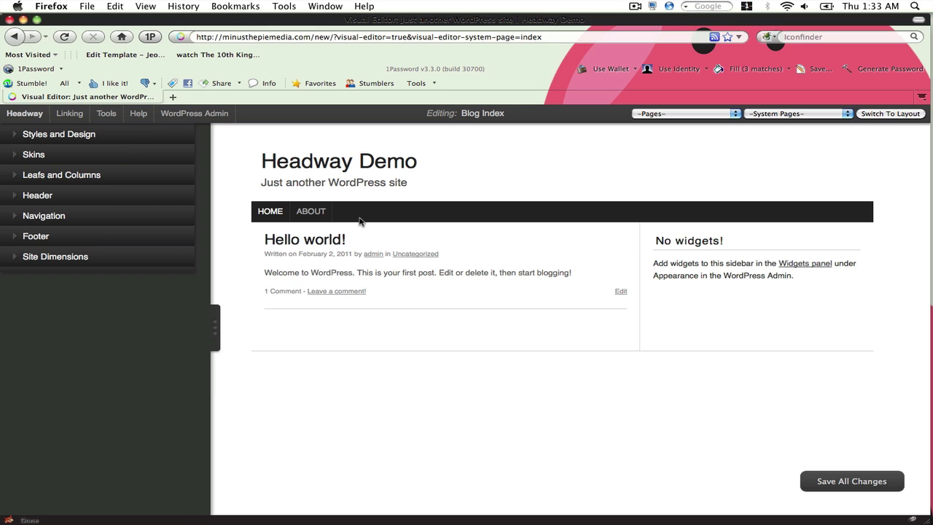
- Open the Styles and Design editor and check the navigation text colour, leaving it unchanged
click(310, 211)
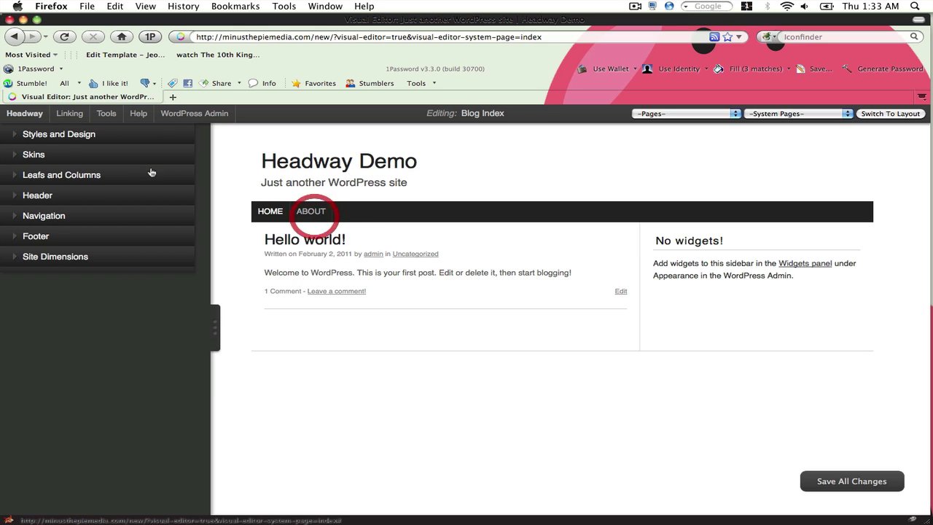
click(115, 140)
mouse_move(106, 114)
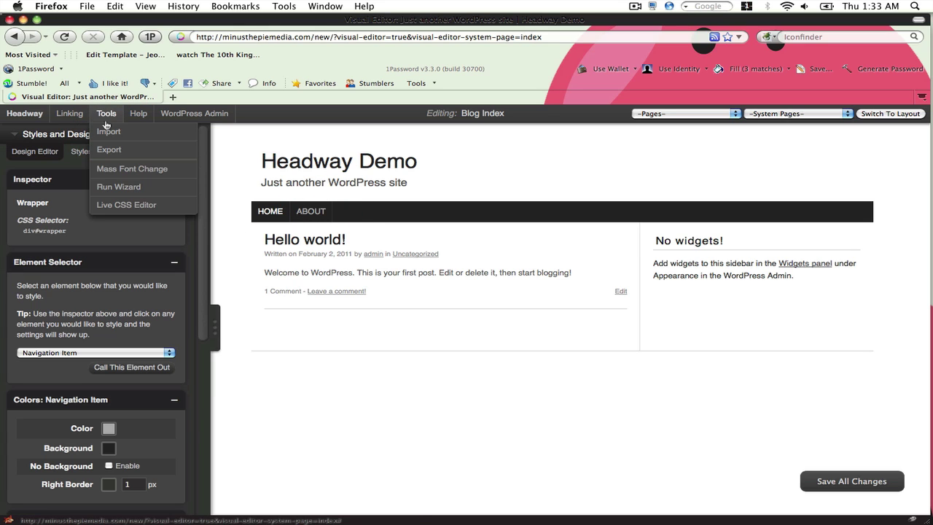
scroll(111, 349, down, 3)
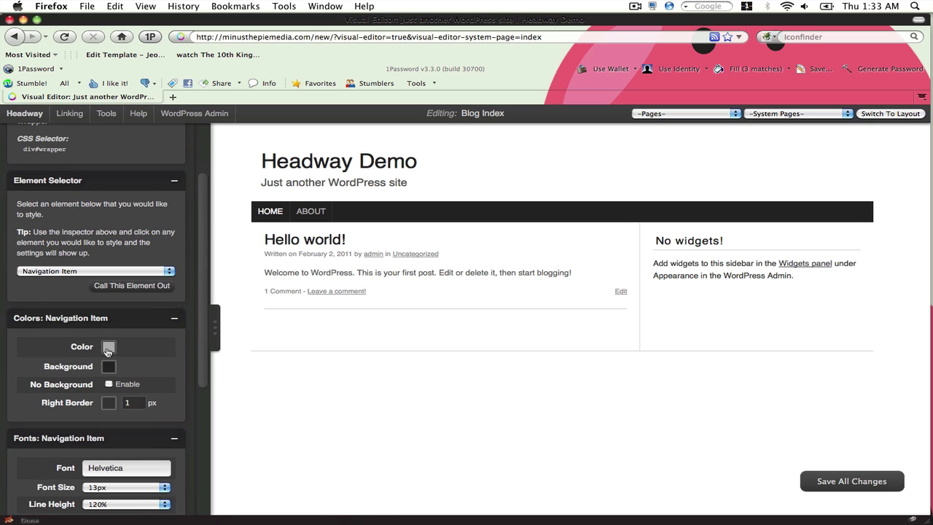
click(108, 349)
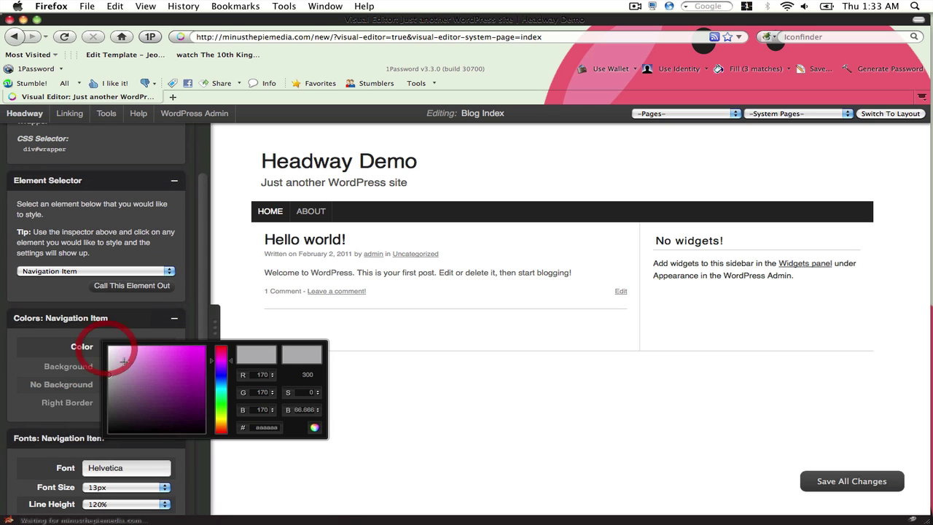
click(322, 428)
- Select the active HOME navigation item and give its background a dark olive green
click(270, 212)
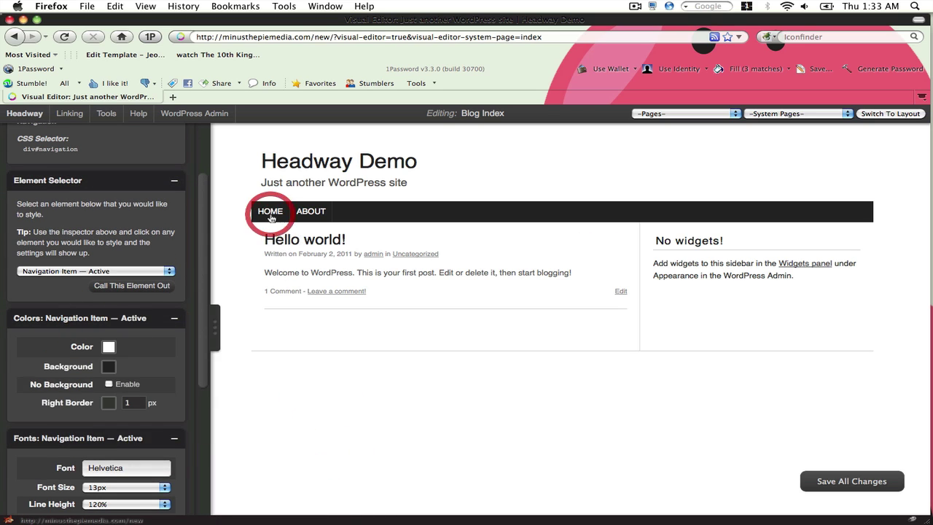
click(109, 367)
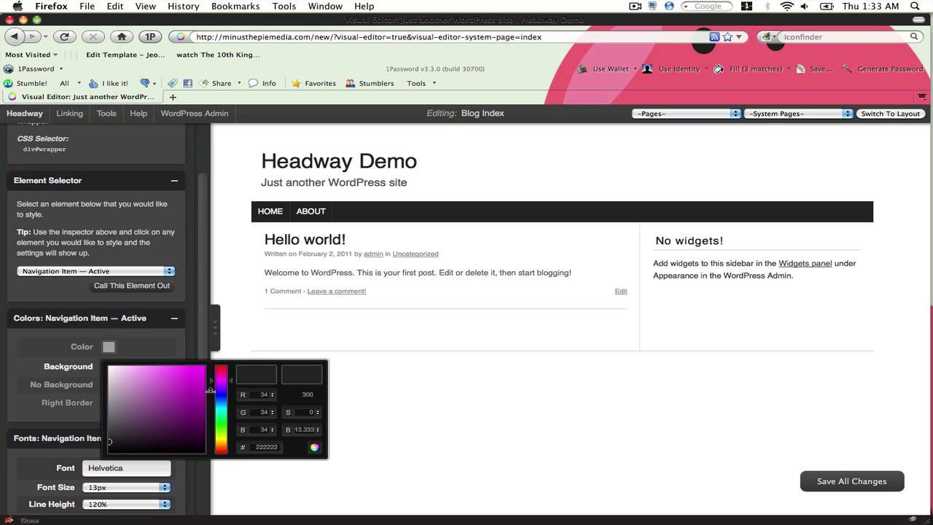
drag(215, 388, 216, 413)
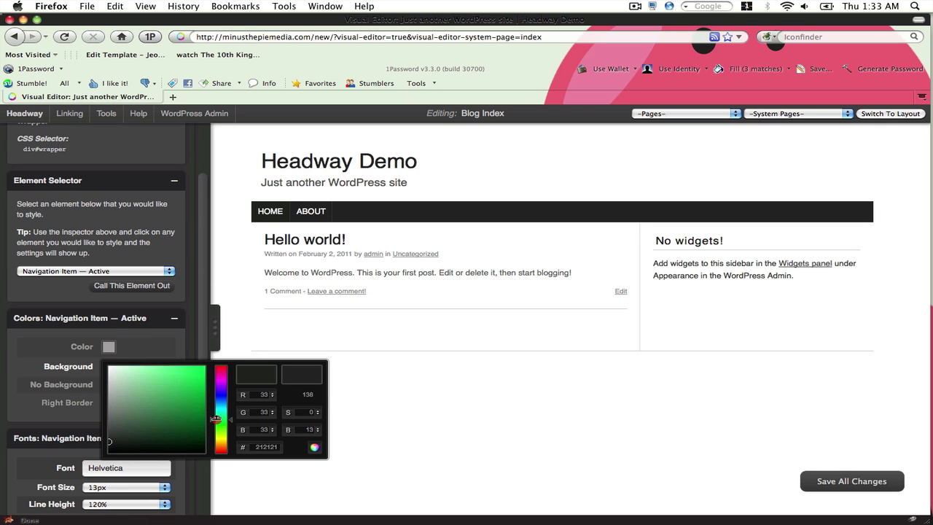
mouse_move(189, 411)
mouse_down()
mouse_move(180, 400)
mouse_move(186, 388)
mouse_up()
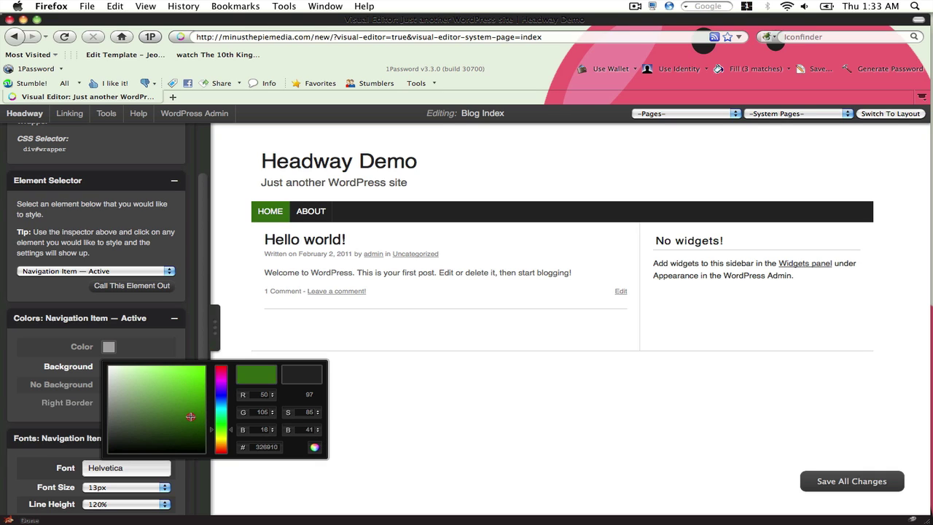
drag(182, 408, 179, 401)
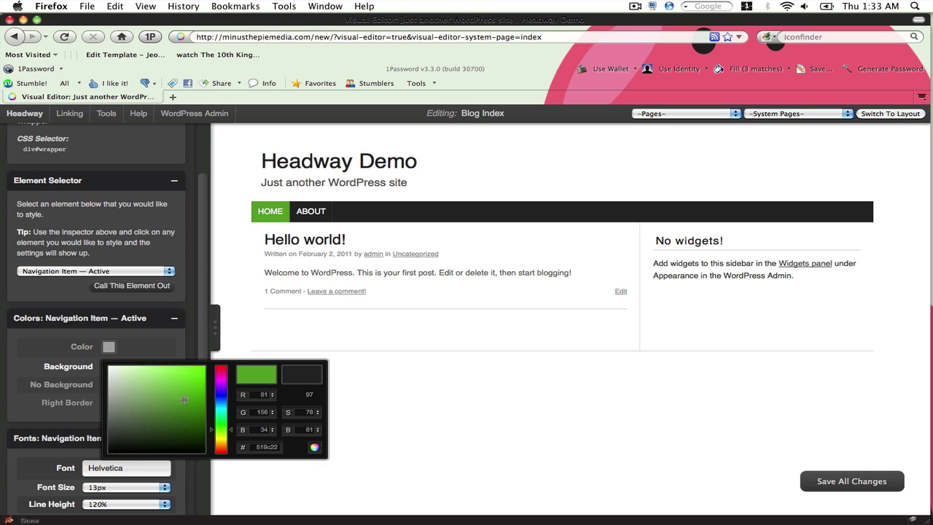
click(222, 433)
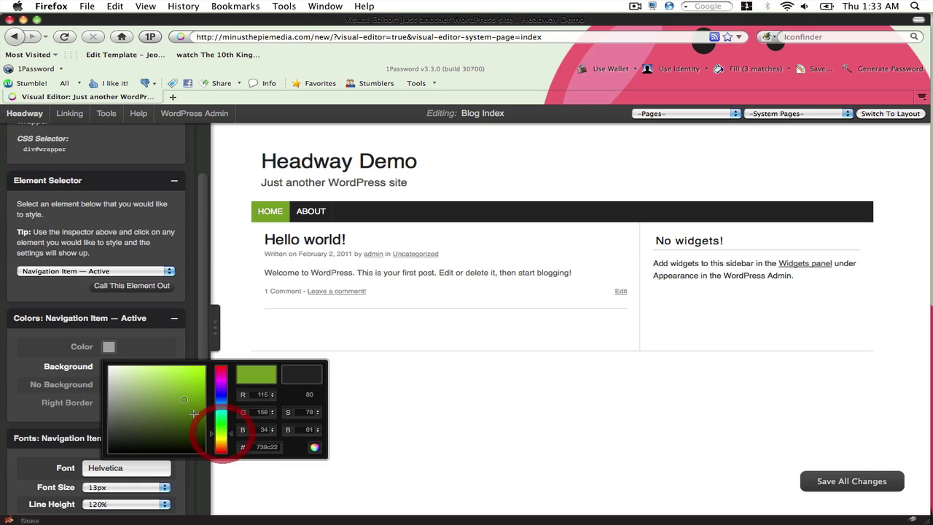
click(194, 411)
click(191, 407)
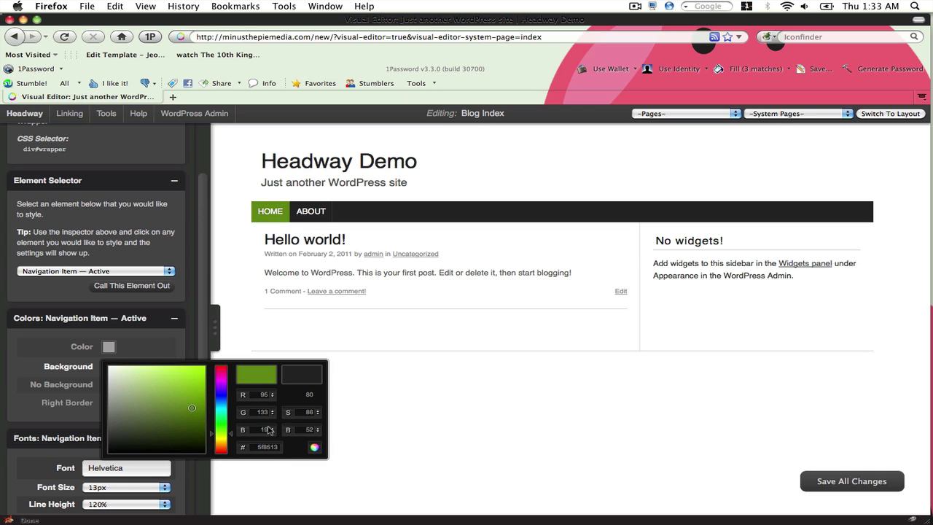
click(316, 447)
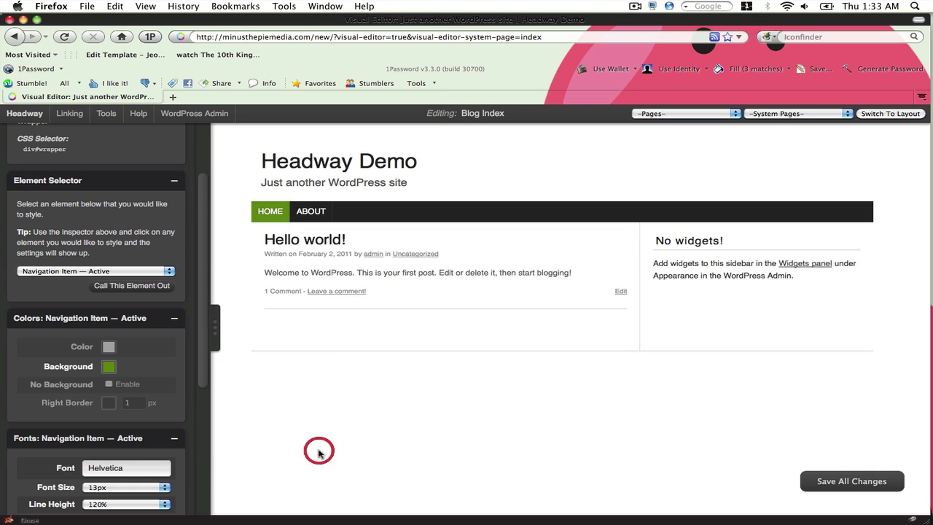
click(216, 328)
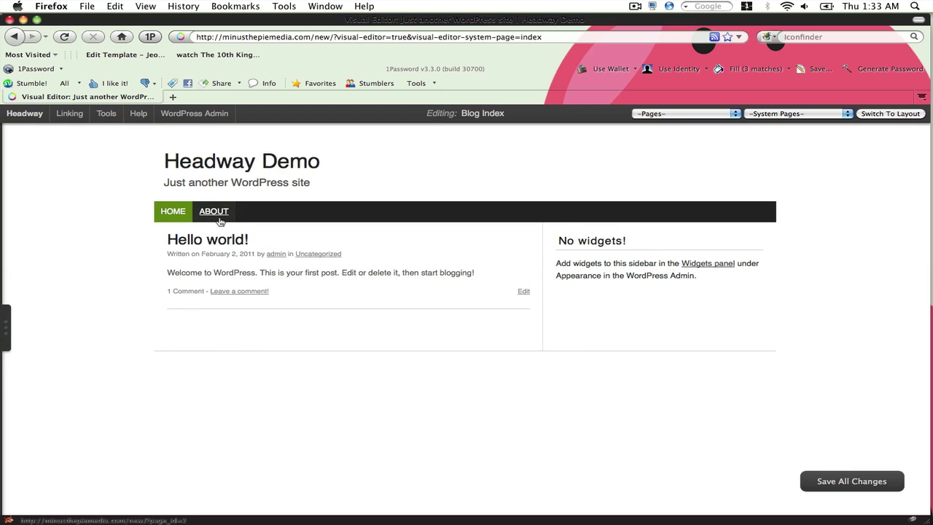
mouse_move(306, 266)
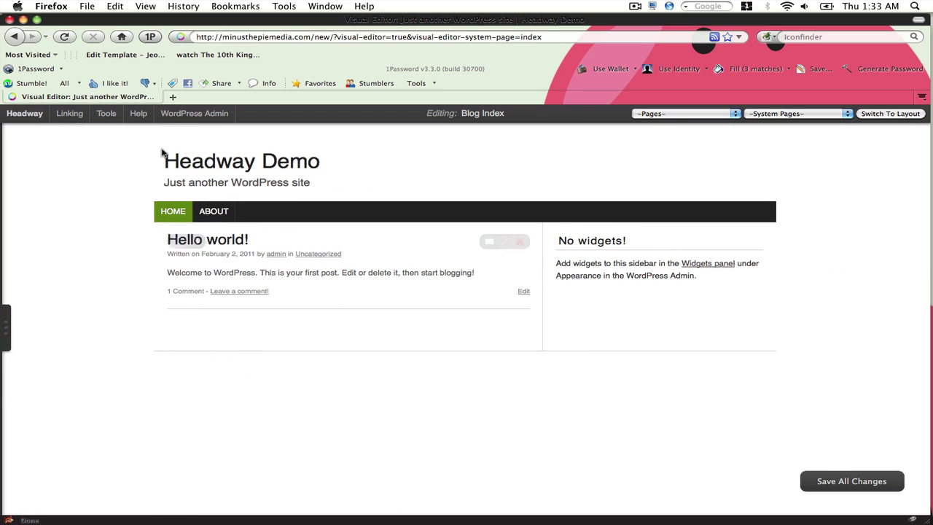
- Save and Link the design to all pages and system pages, then reload the editor
click(110, 117)
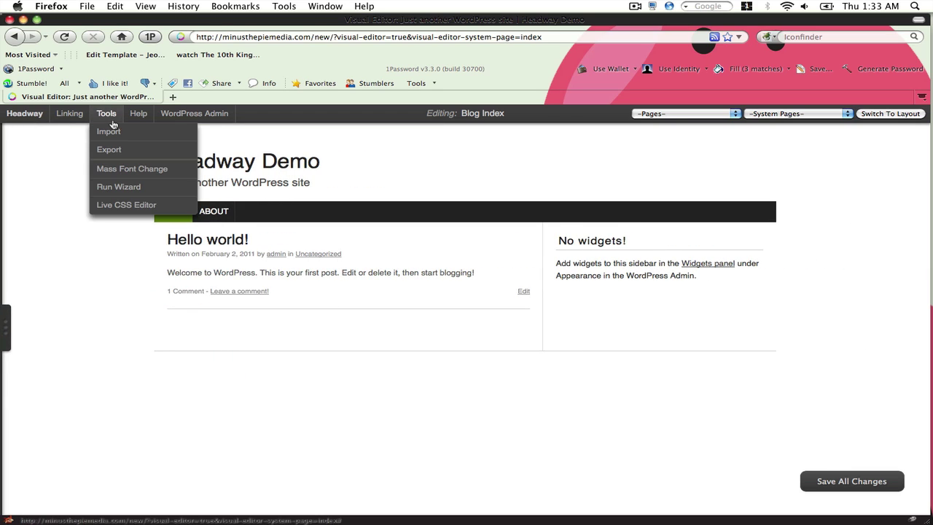
click(78, 150)
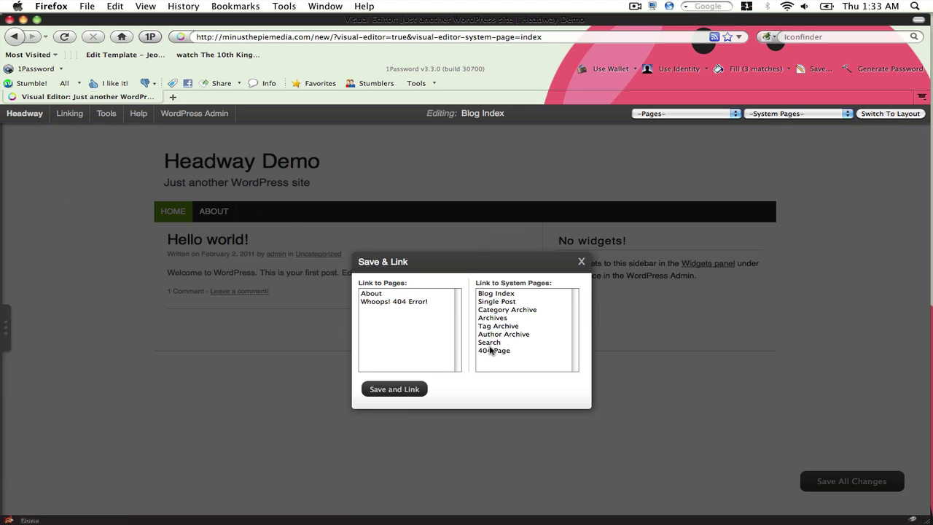
drag(490, 353, 488, 301)
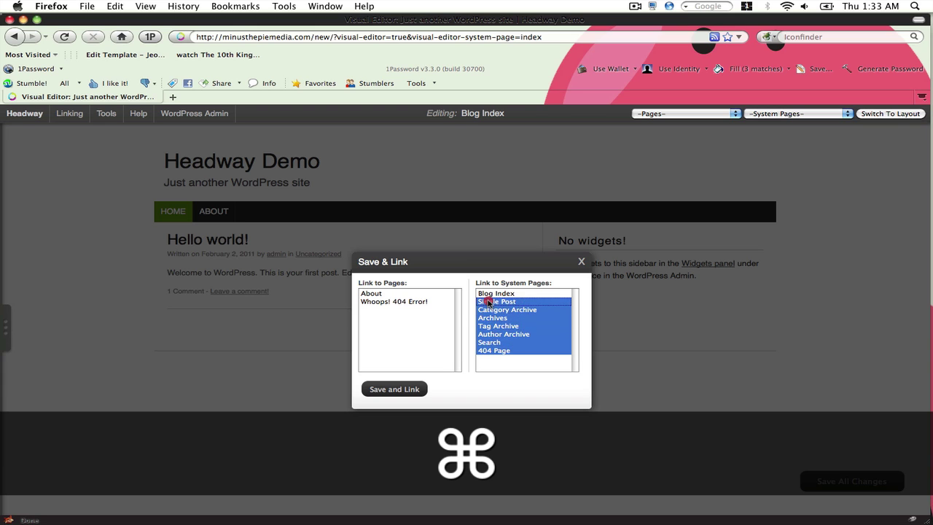
drag(409, 301, 408, 293)
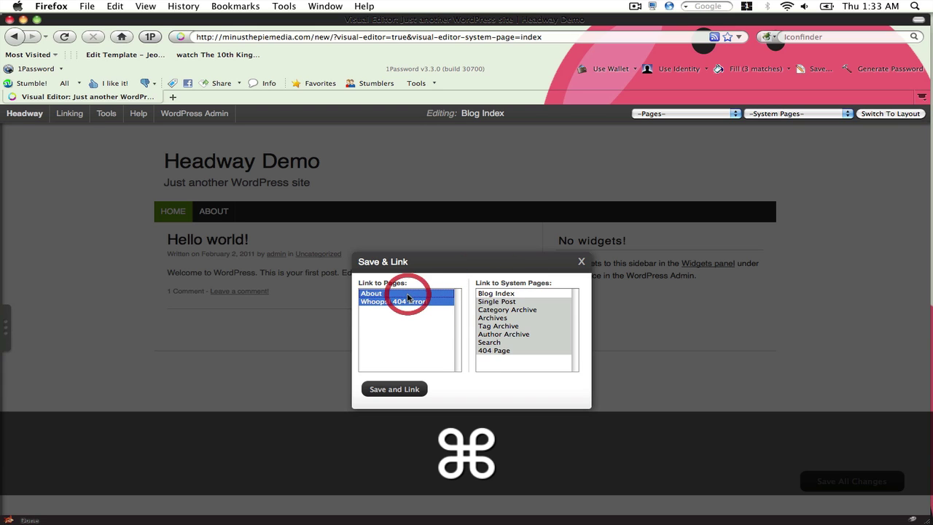
click(406, 388)
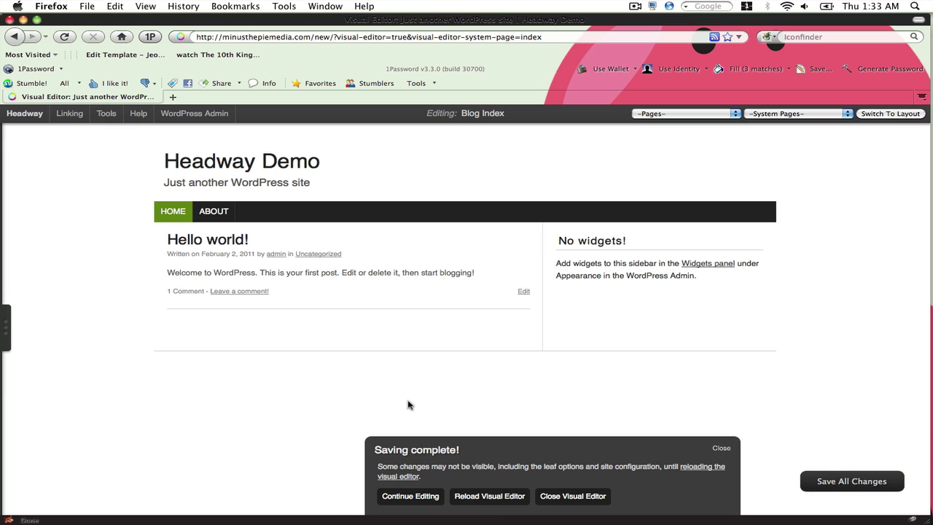
click(502, 500)
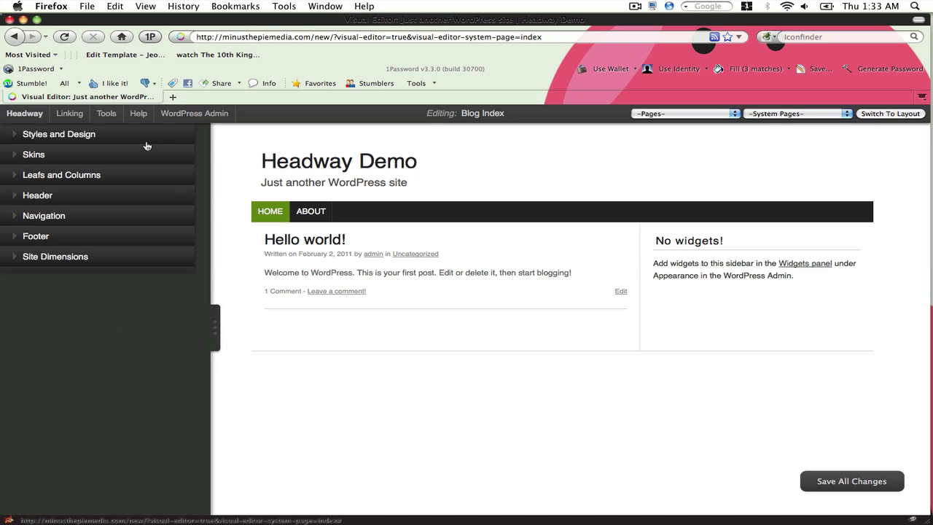
- In Easy Hooks, save '<p>All content &copy; Minus the Pie Media 2010-2011. All Rights Reserved.</p>' as the Footer Open hook
mouse_move(194, 113)
click(182, 166)
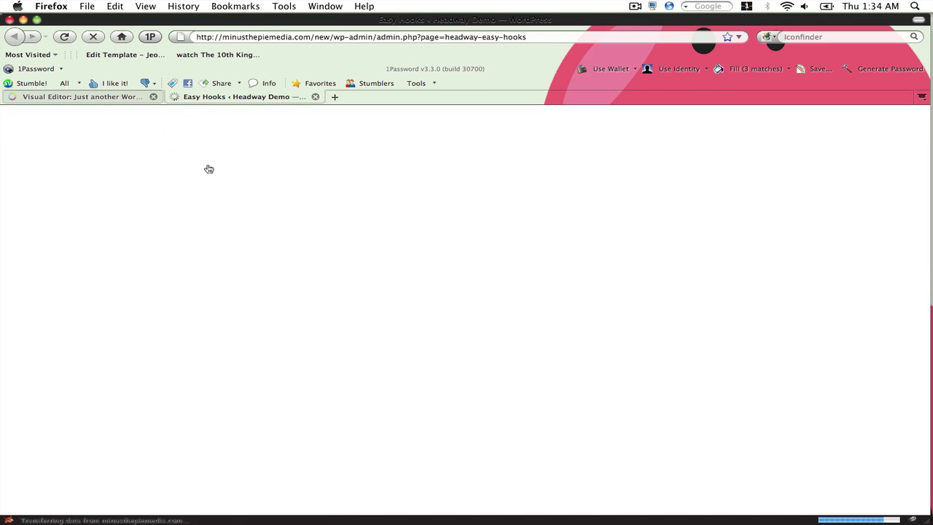
click(293, 259)
scroll(320, 333, down, 3)
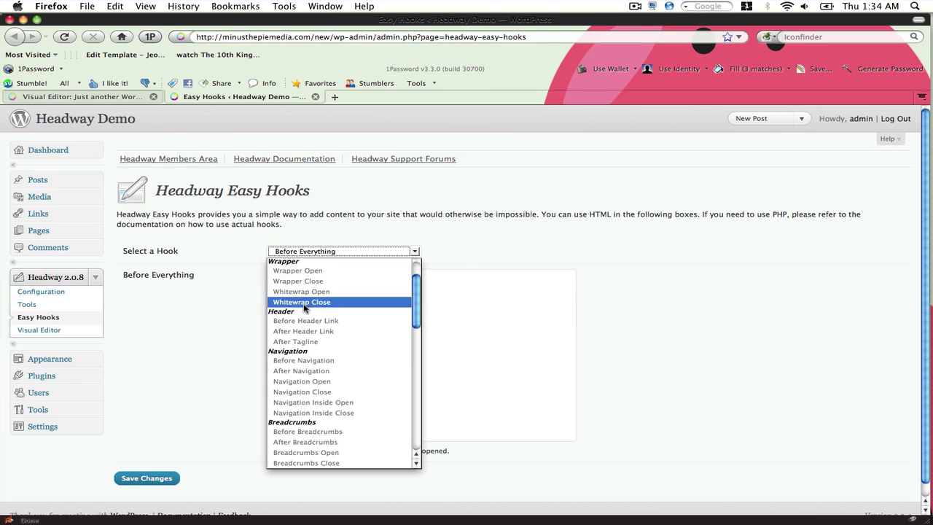
scroll(321, 333, down, 3)
scroll(320, 333, down, 3)
scroll(321, 333, down, 4)
scroll(314, 337, down, 2)
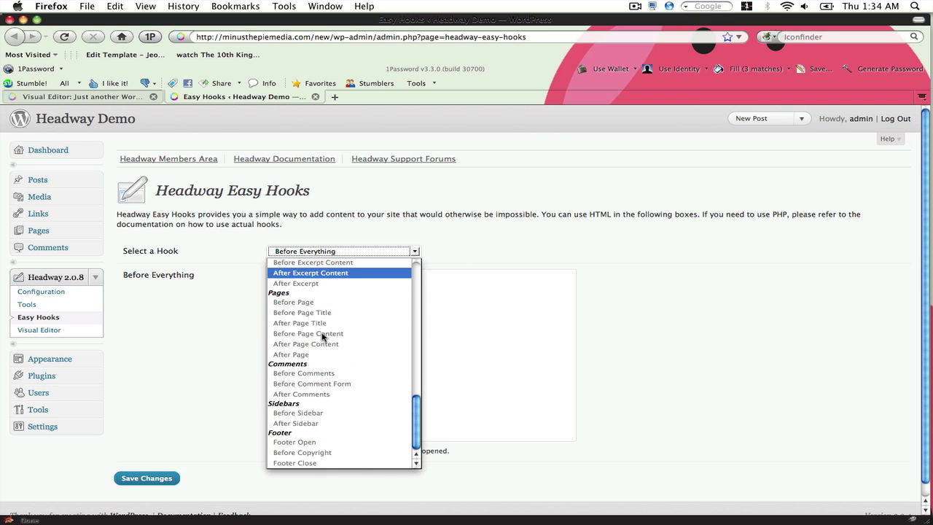
click(313, 441)
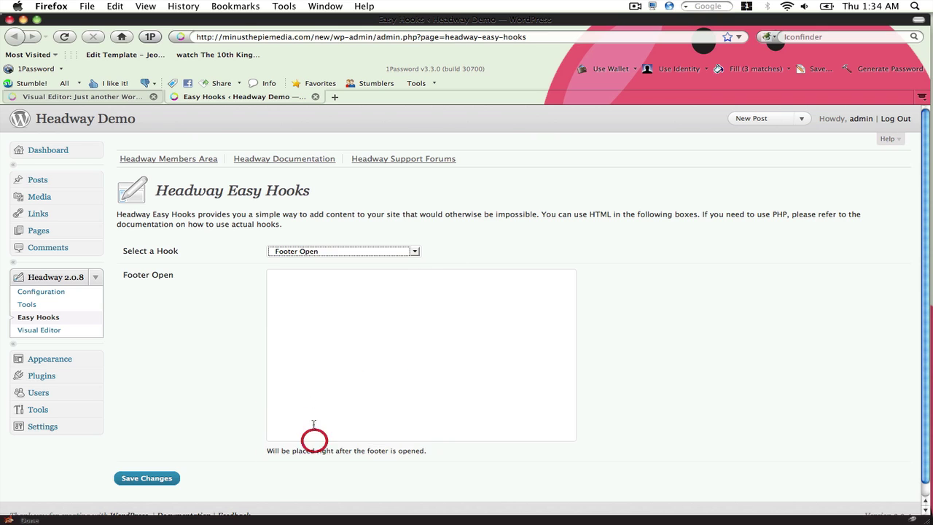
click(313, 402)
text(<)
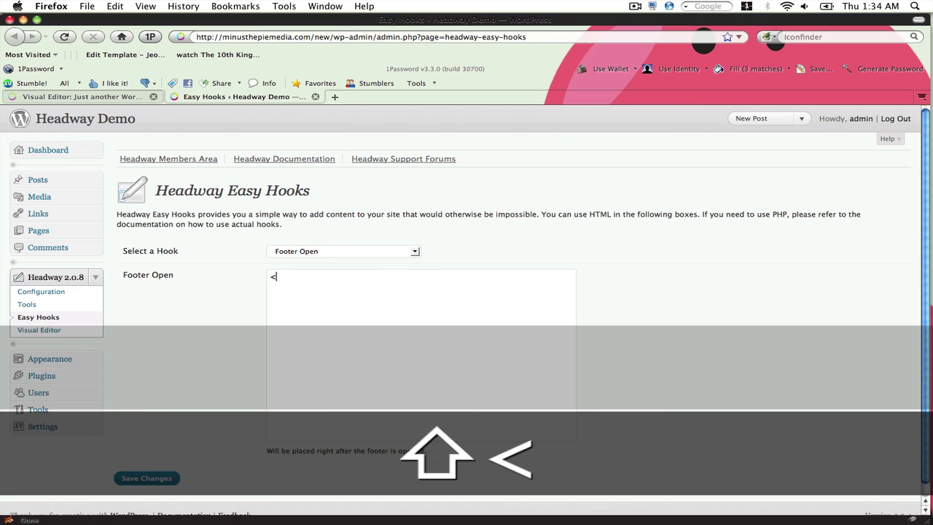
text(p>All content)
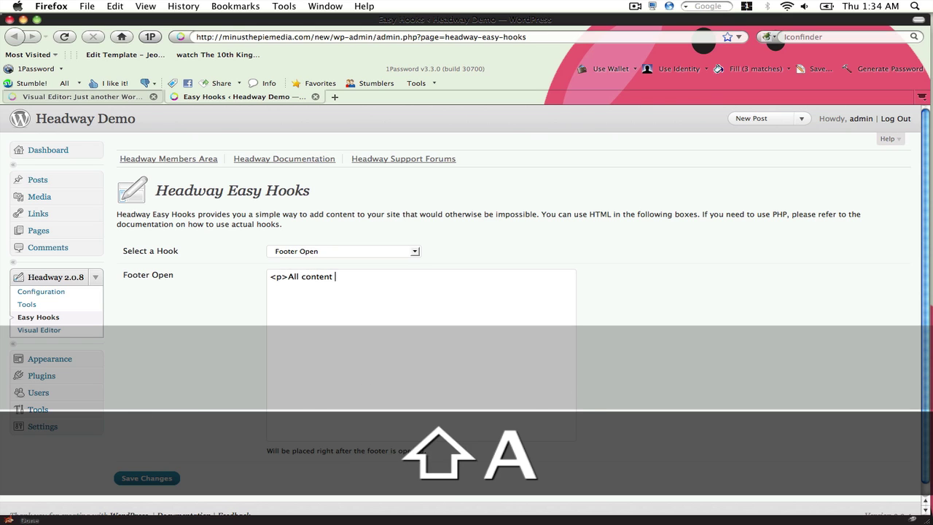
text( &copy ;)
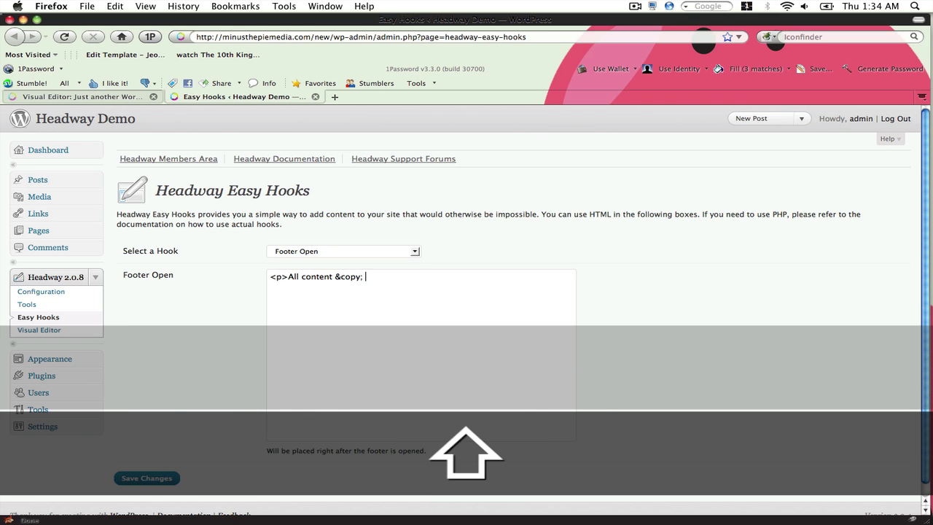
text( Minus the P)
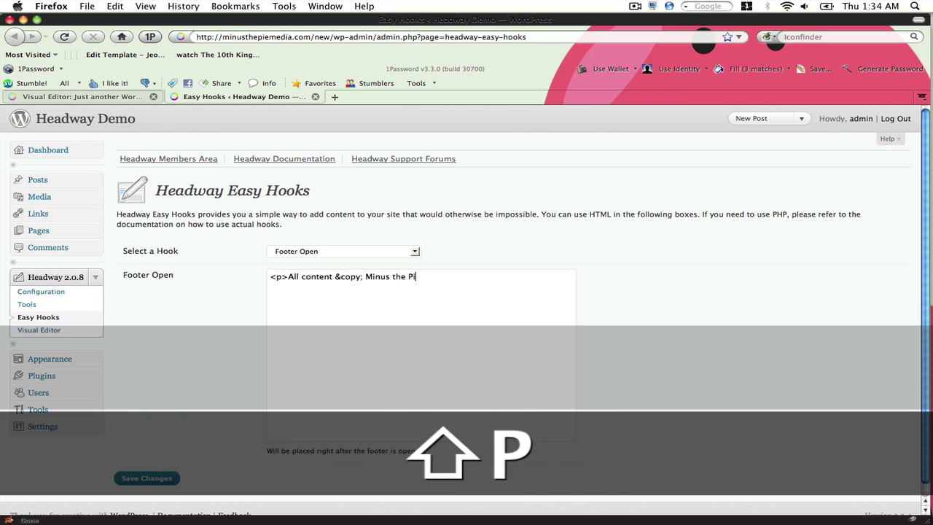
text(ie Media)
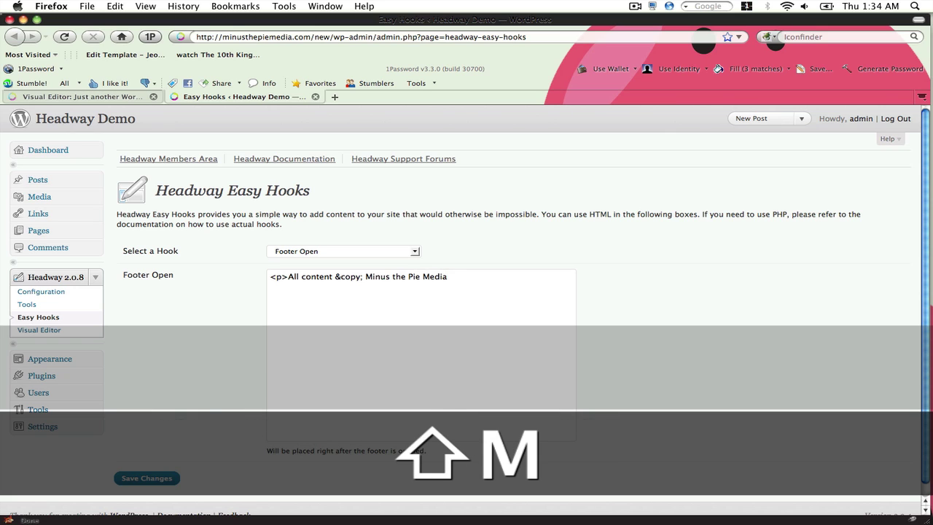
text( <)
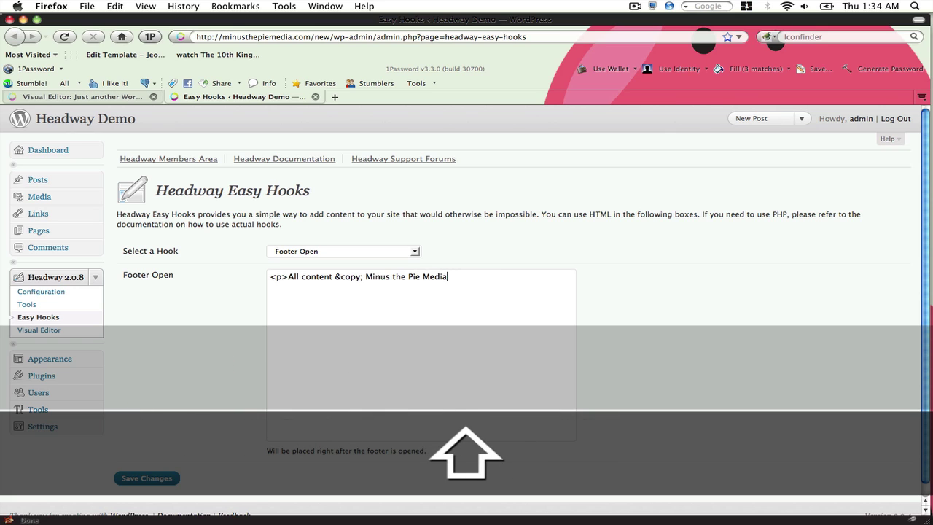
text(20)
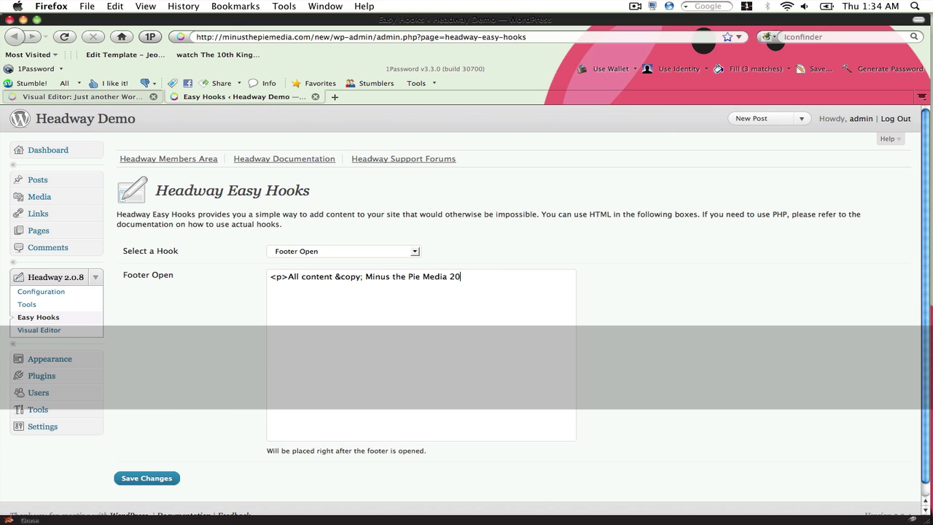
text(10-2011. All)
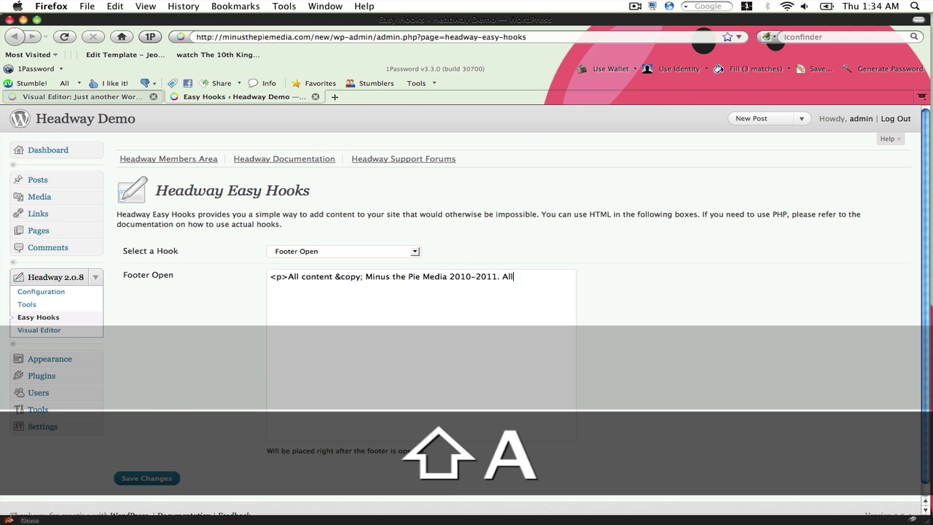
text( Rights Rese)
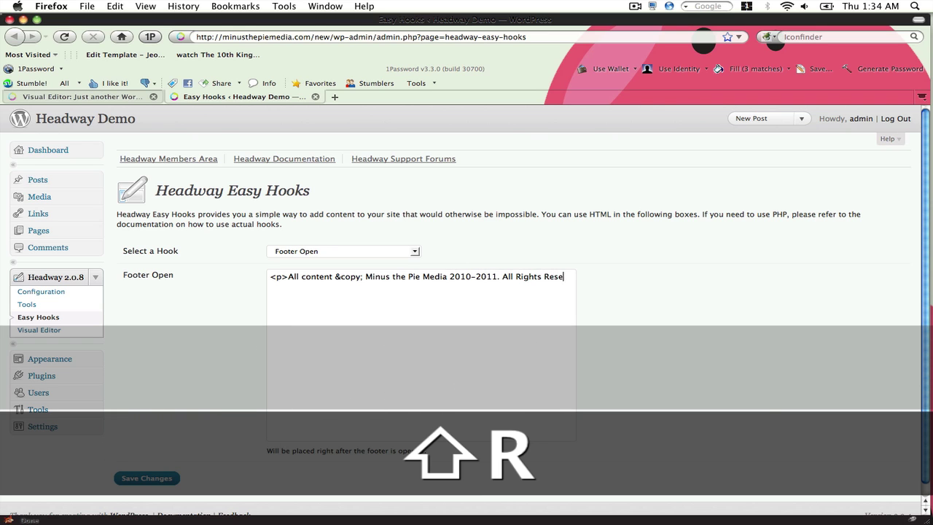
text(rved.</p>)
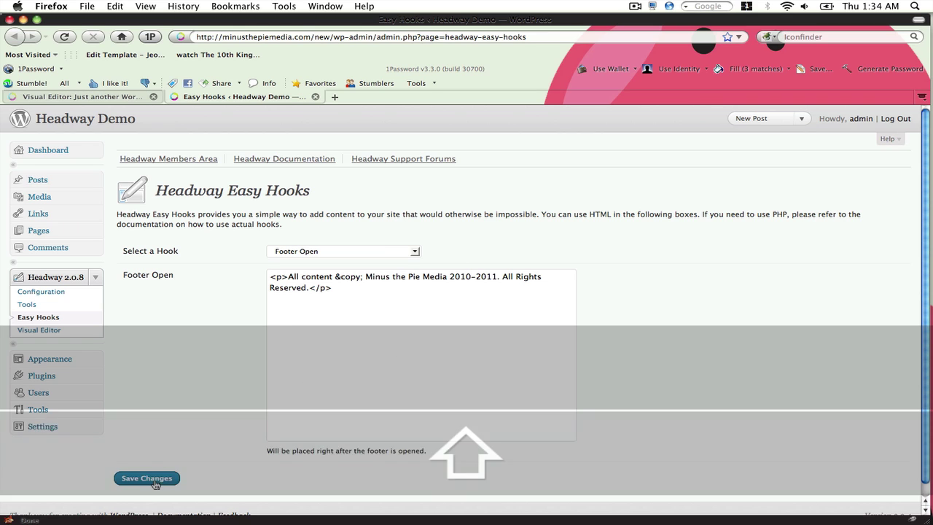
click(147, 478)
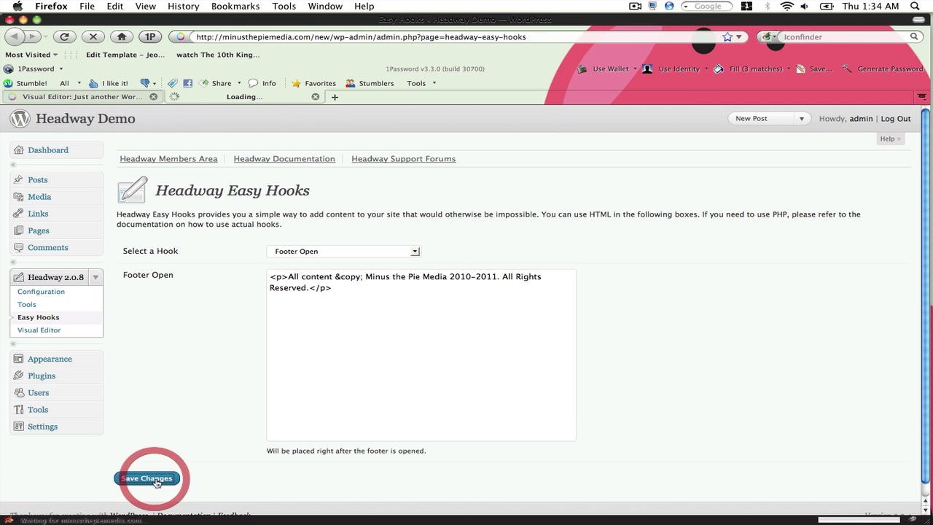
- Open the Headway Demo site in a new tab and check the copyright footer line
right_click(120, 111)
click(156, 135)
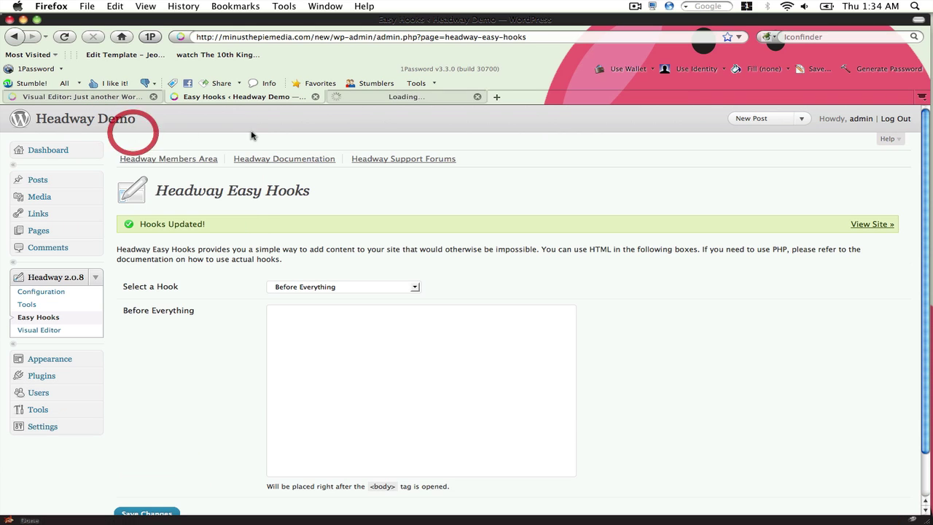
click(354, 100)
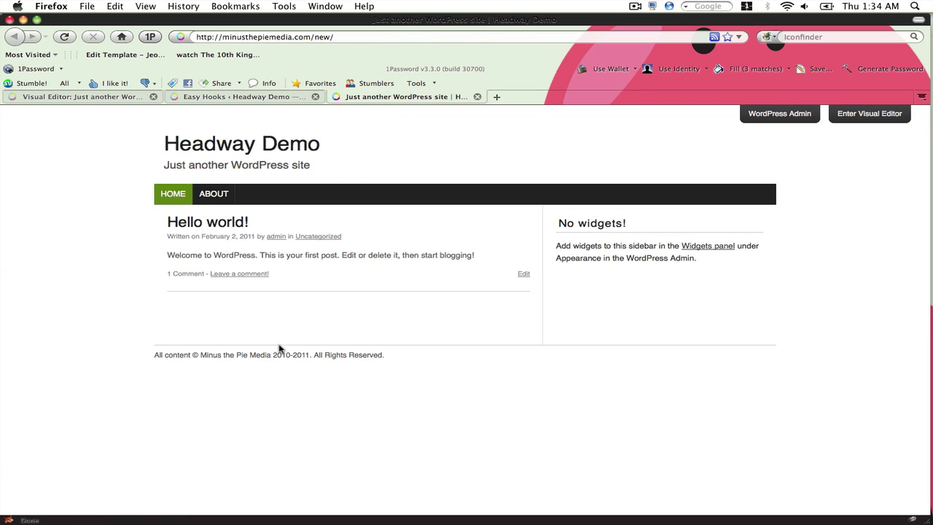
- Return to Easy Hooks and bring up the hook list to find Customized: Footer Open
click(255, 99)
click(309, 286)
scroll(366, 377, down, 10)
scroll(364, 428, down, 5)
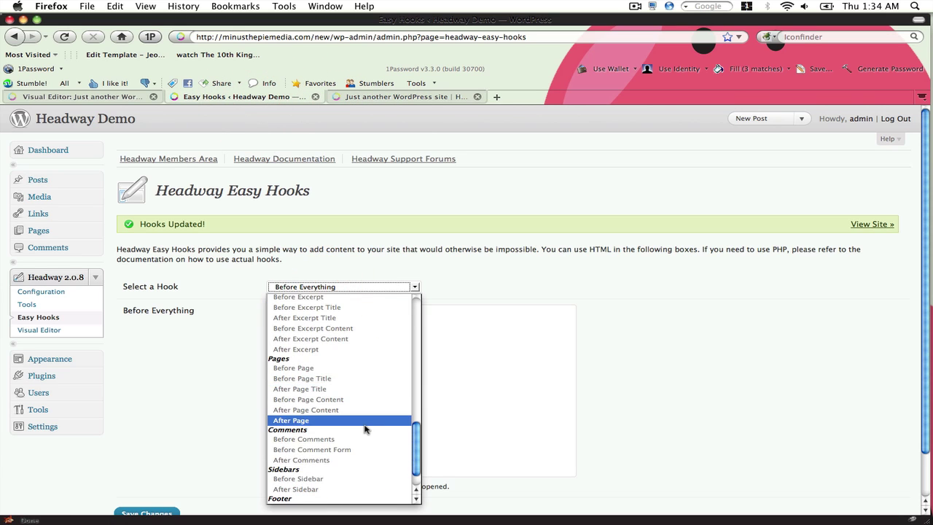
scroll(364, 429, down, 3)
- Add class="left" to the copyright paragraph and start a right-aligned 'Powered by' link paragraph
click(348, 478)
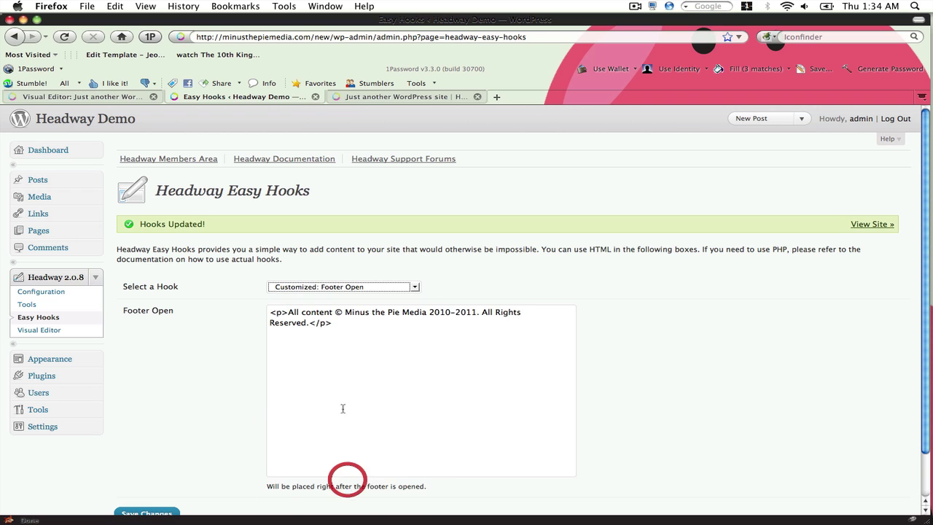
click(284, 312)
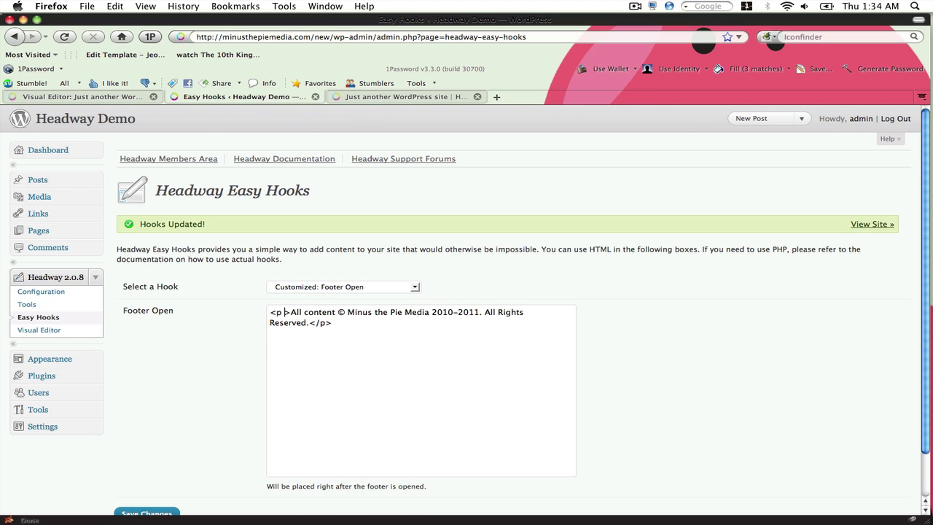
text(class=")
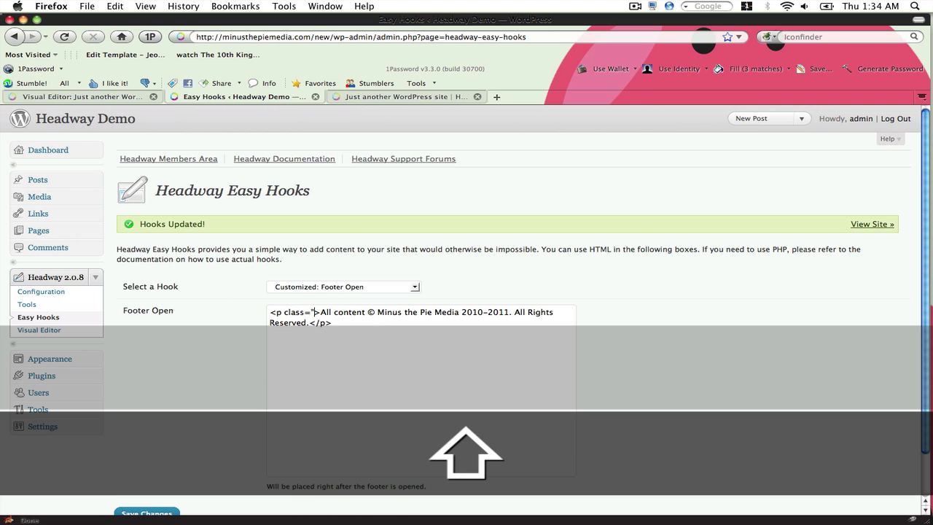
text(left)
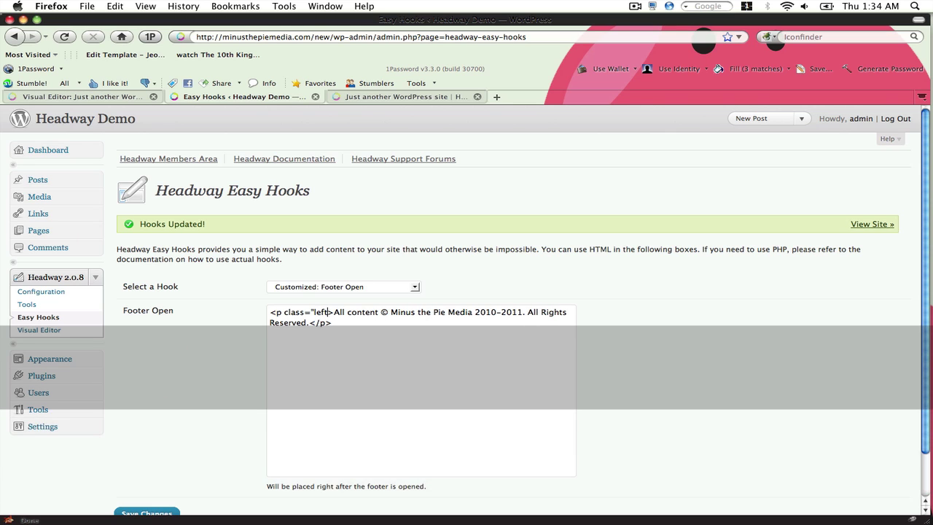
text(")
key(Down)
key(Return)
text(<p)
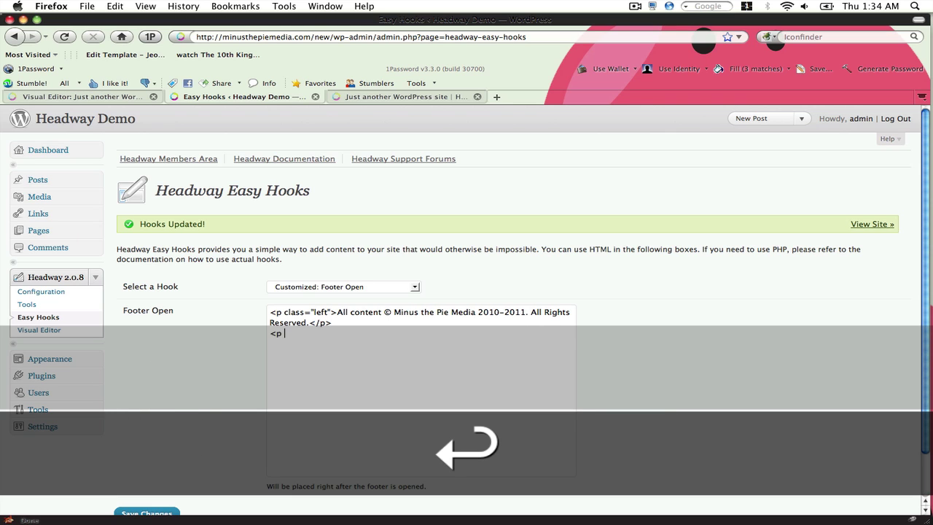
text( class="right" )
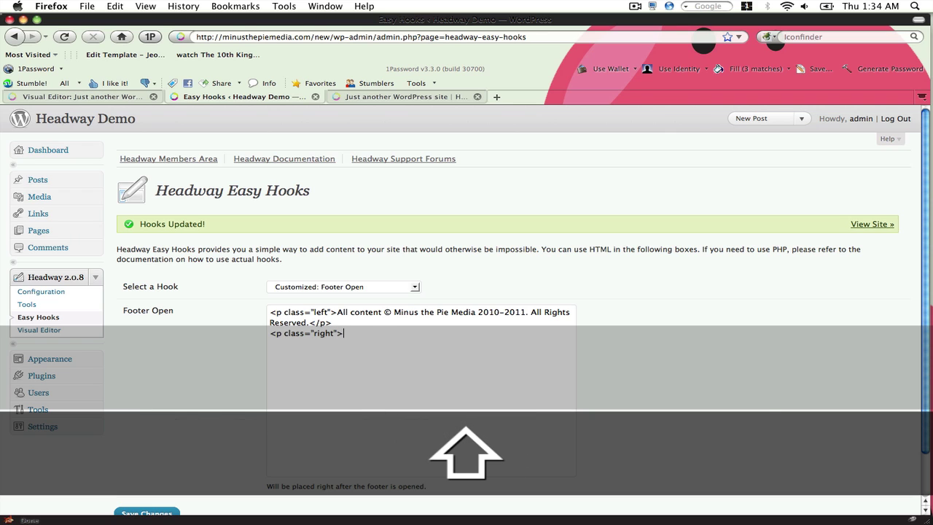
text(>Powered by H)
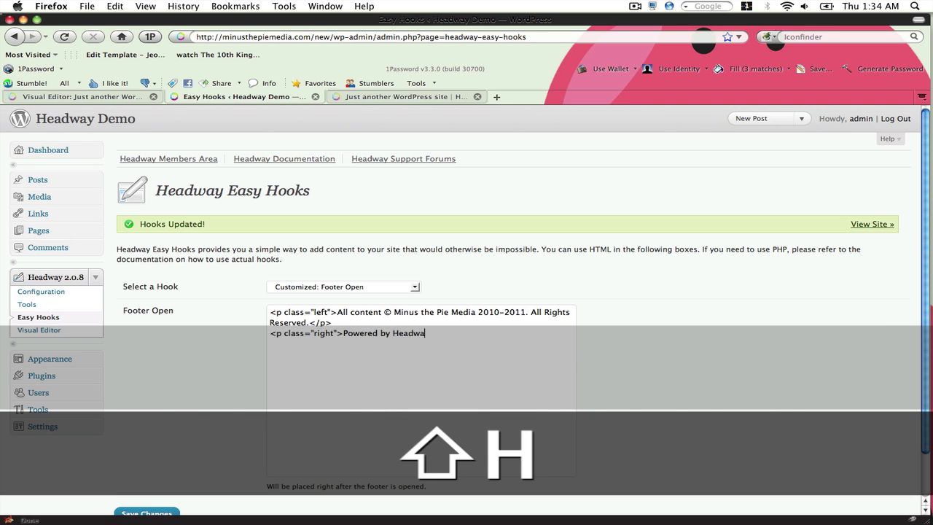
text(ea)
text(<a hre)
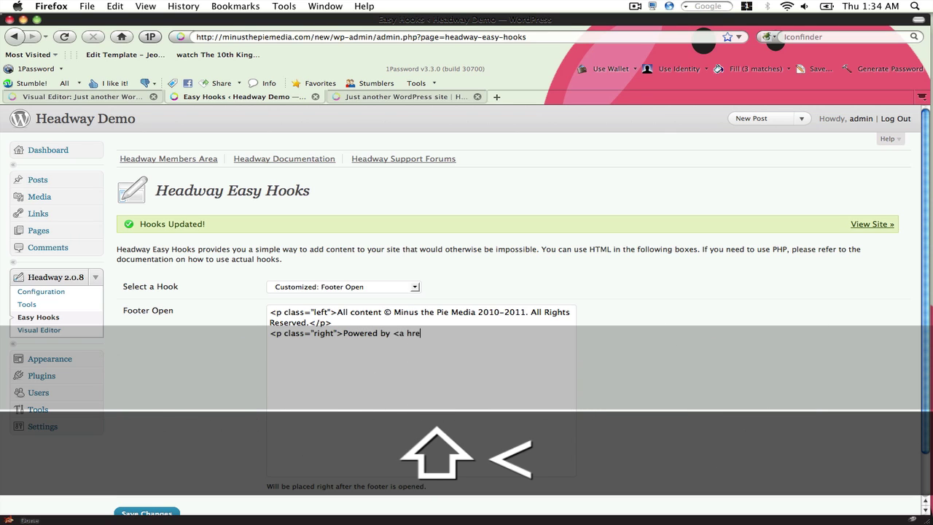
text(f=")
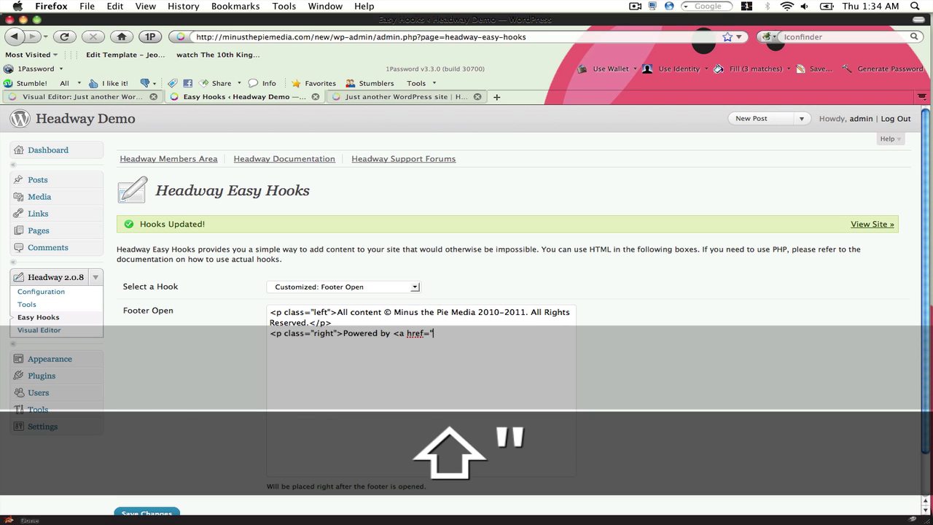
key(F12)
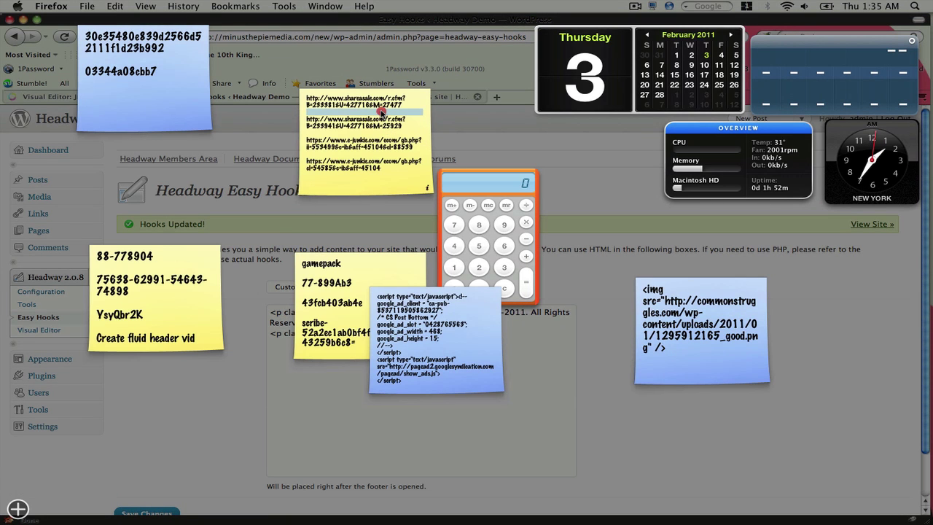
- Paste the referral URL into the Powered by link and finish the Headway Themes link with target="_blank"
triple_click(380, 108)
key(super+c)
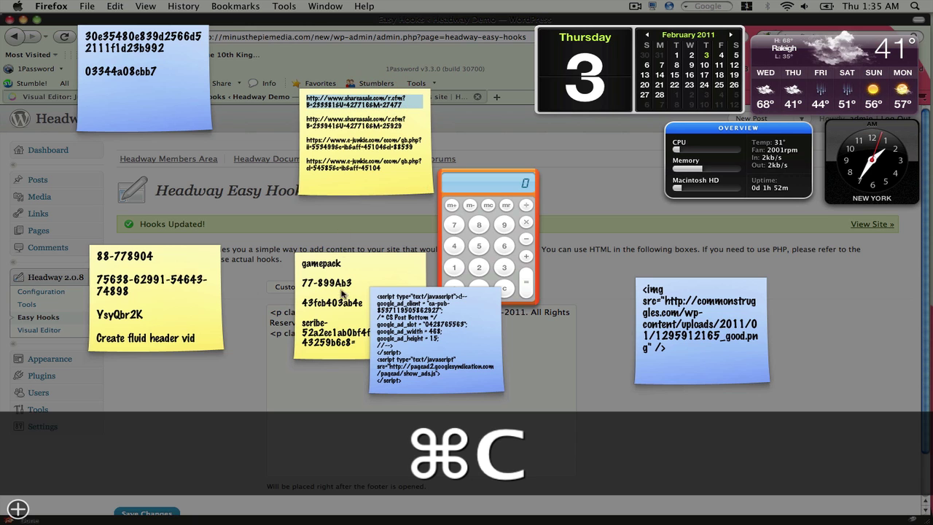
click(306, 383)
key(super+v)
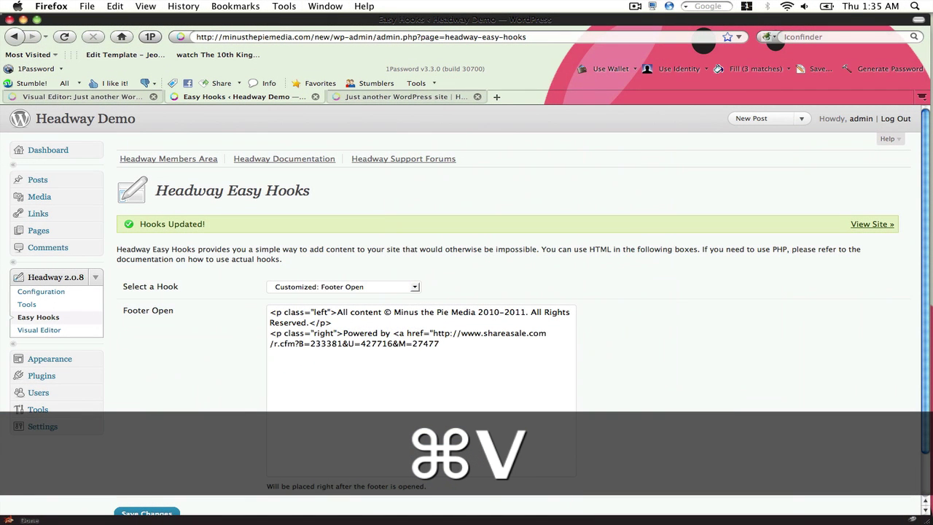
text(")
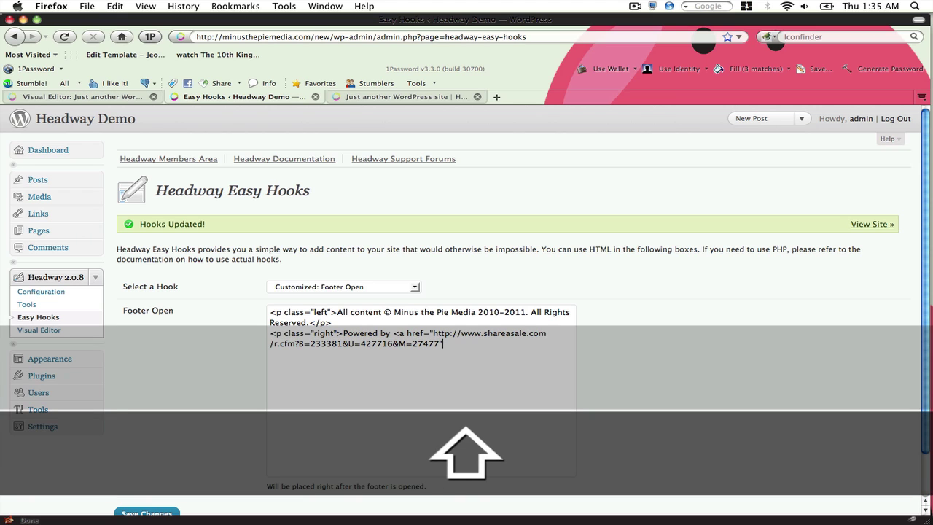
text(>)
text(target="_bl)
text(ank")
text( /)
text(</)
text(a>)
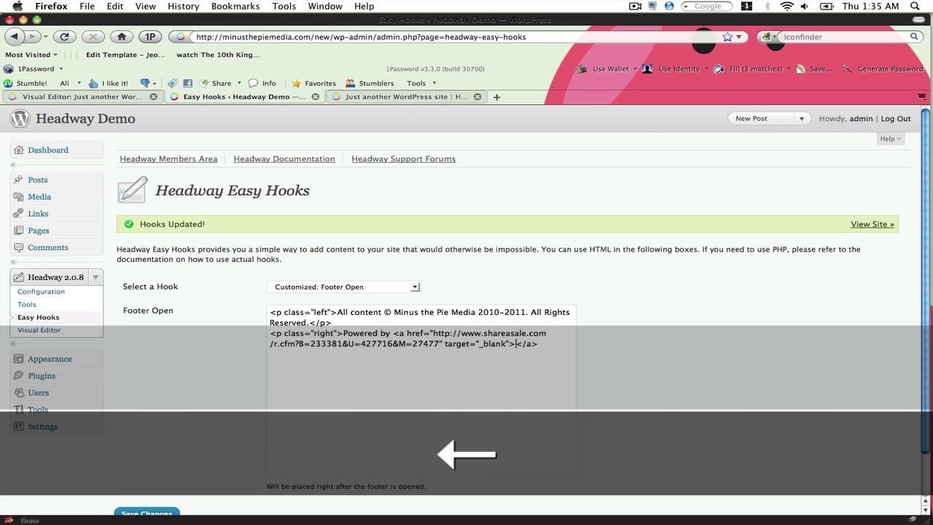
text(Headway)
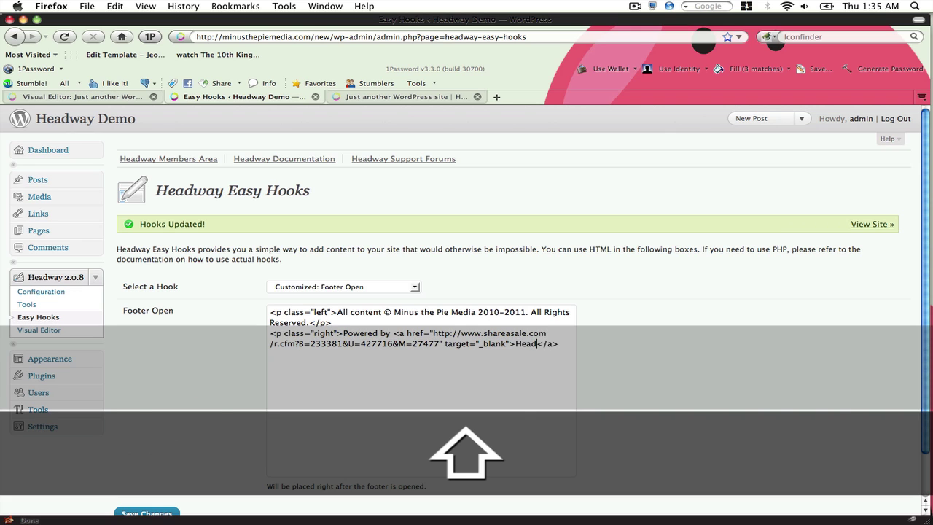
text(emes)
- Append 'and Wordpress' linking to wordpress.org with target="_blank", then save the hook
key(Right)
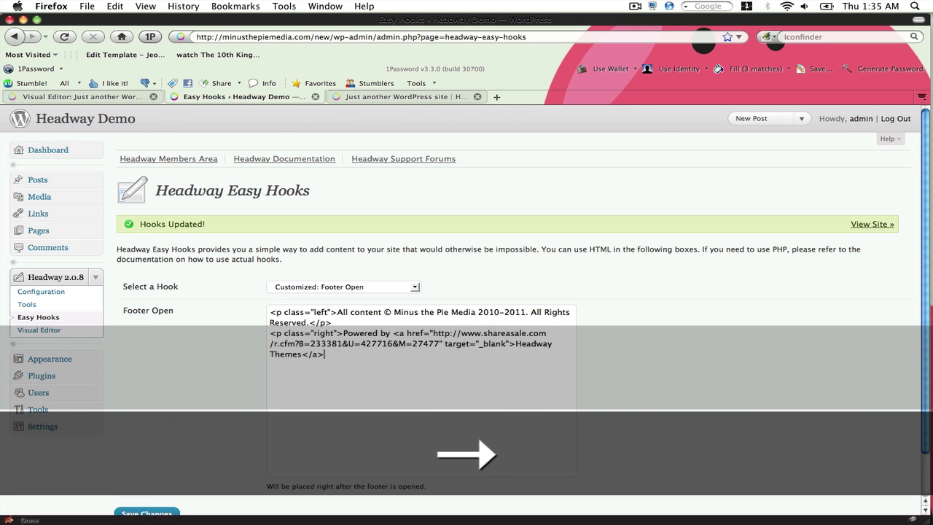
text(and)
text( <)
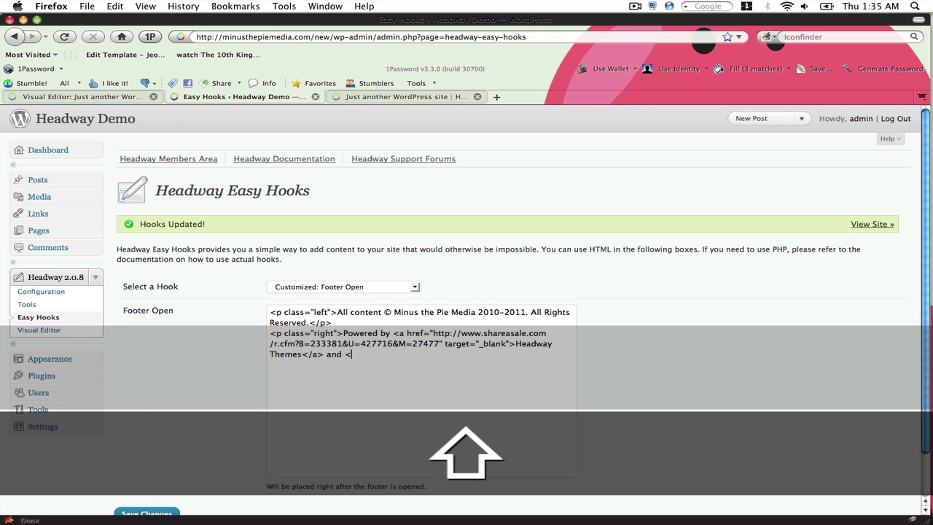
text(<a hre)
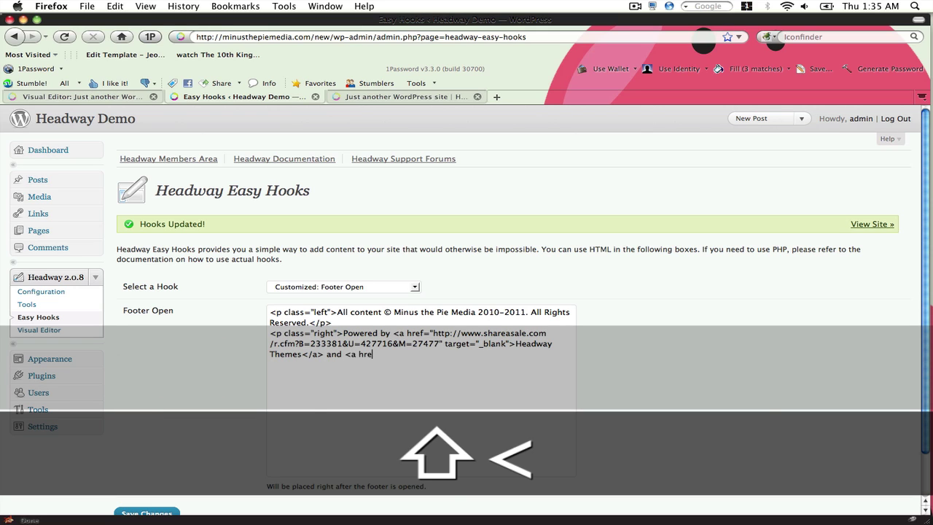
text(f="http://)
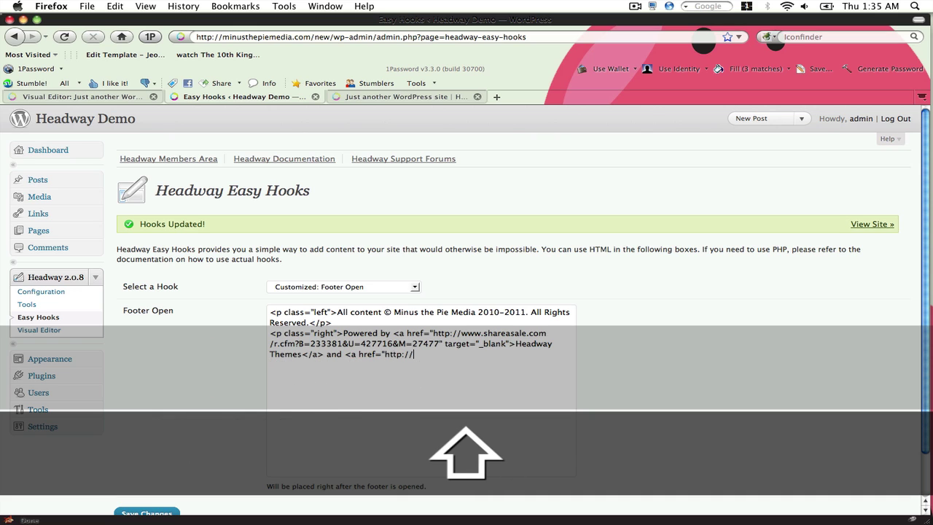
text(www.wordpres)
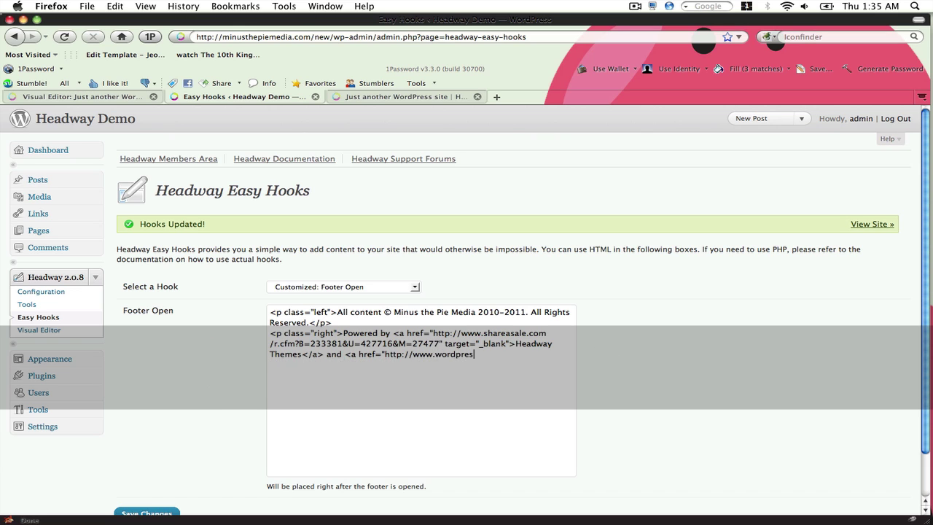
text(s.org">)
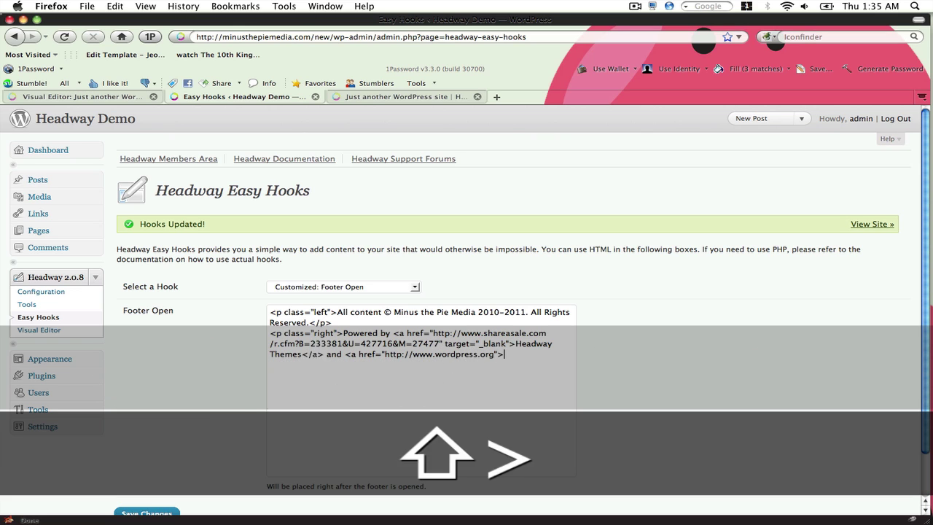
text(Wordpres)
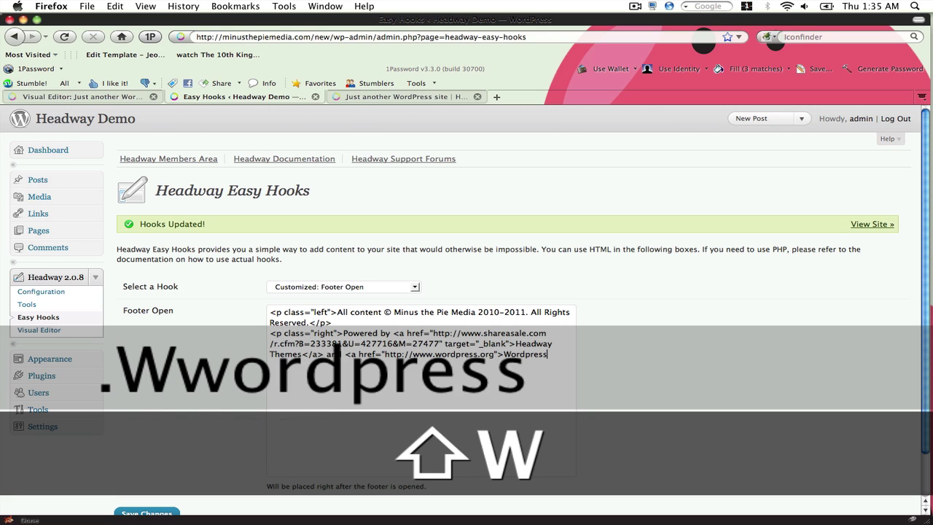
text(s)
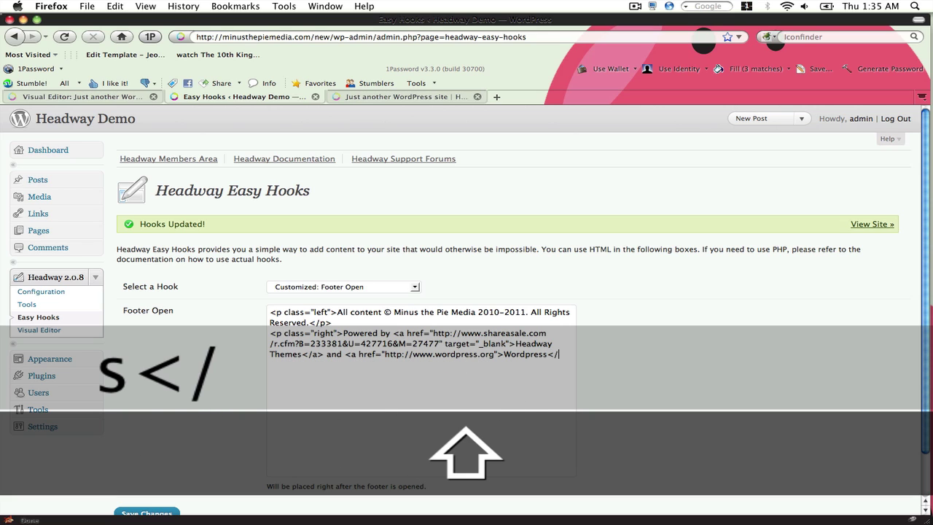
text(a>)
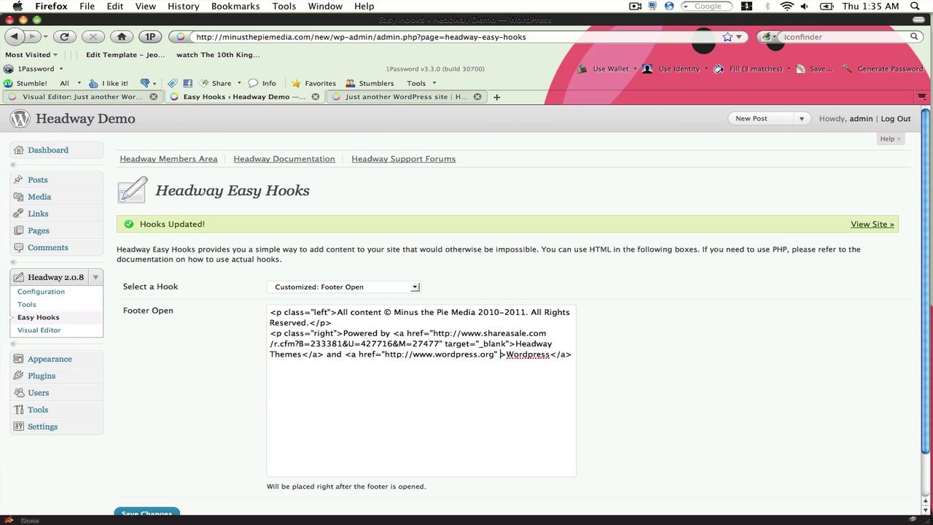
click(501, 354)
text(target=")
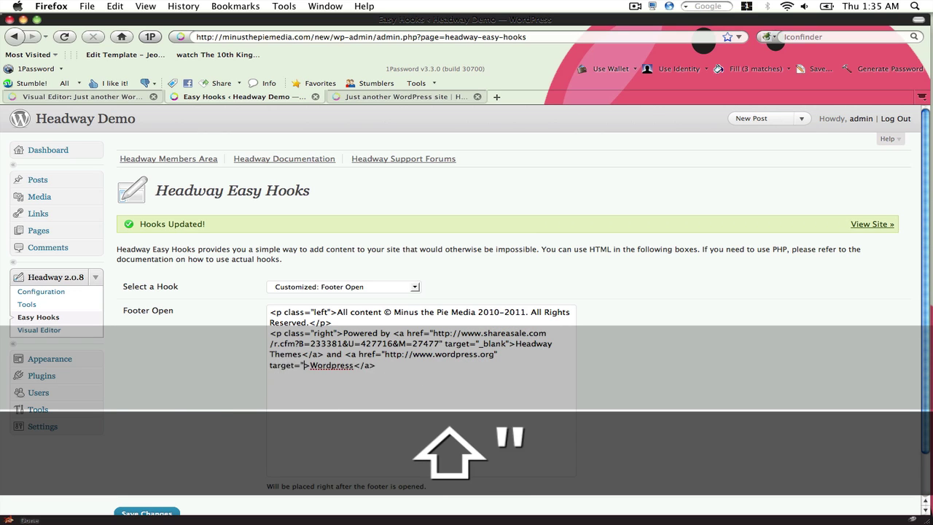
text(_blank")
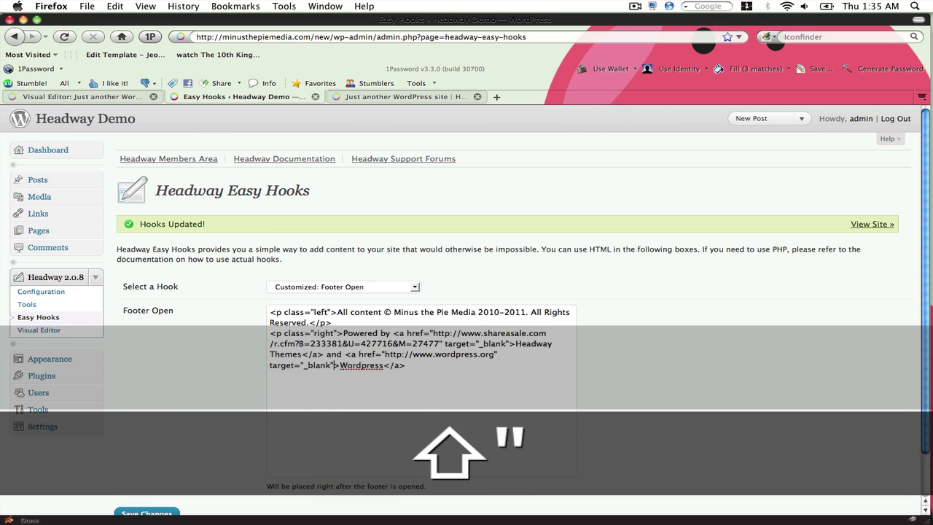
scroll(425, 364, down, 1)
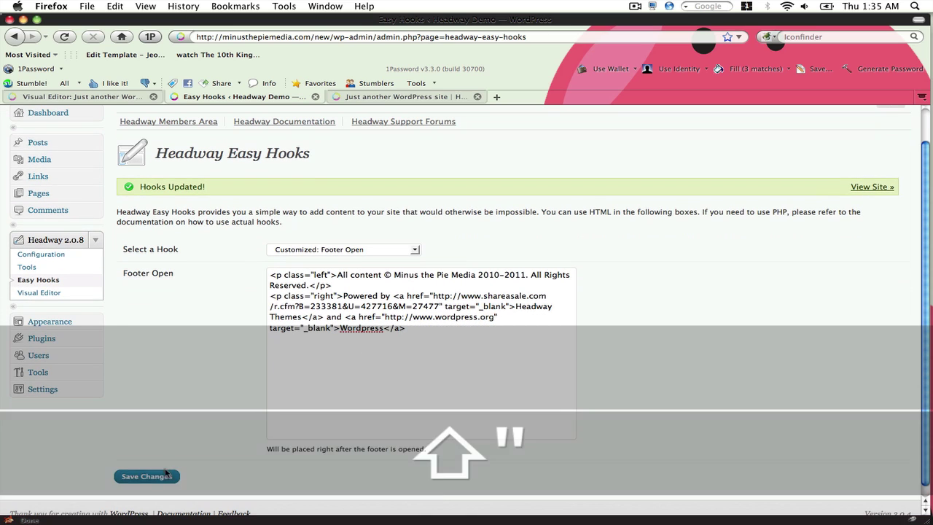
click(166, 476)
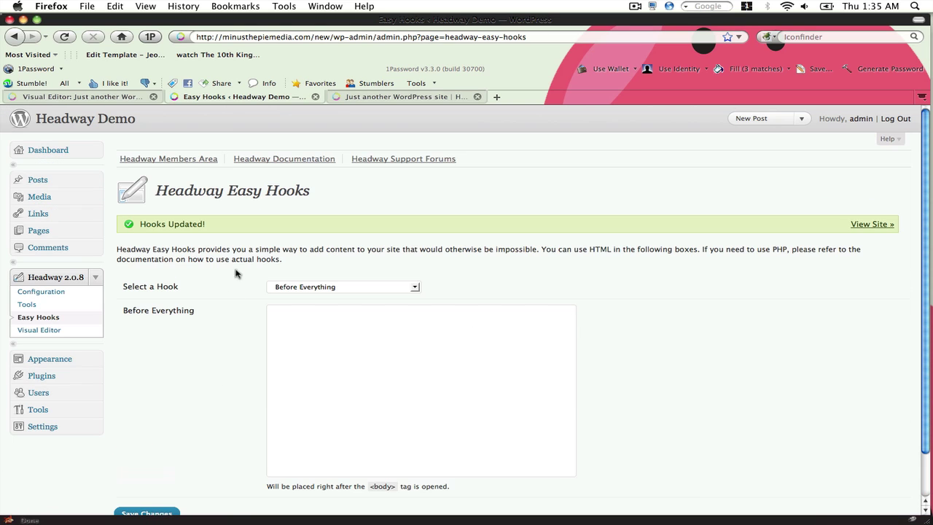
- Reload the Visual Editor to show the new footer
click(342, 97)
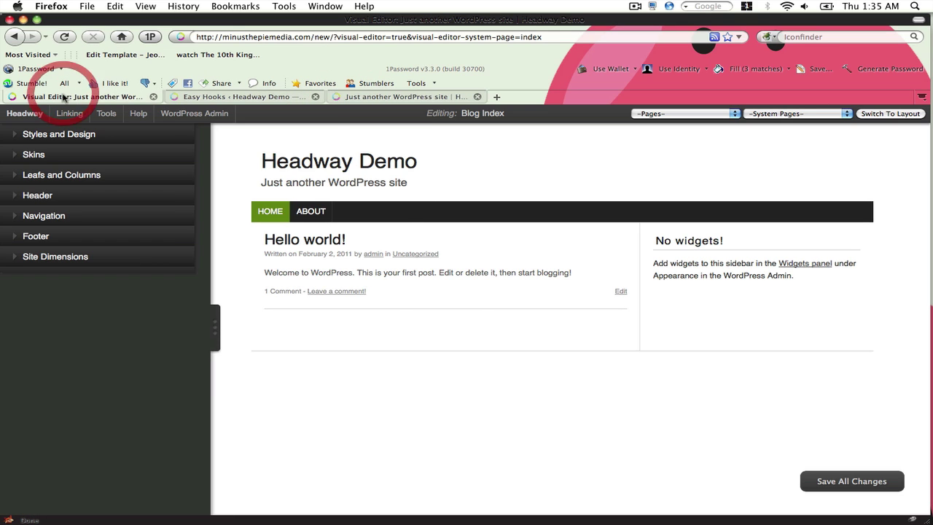
drag(62, 96, 241, 97)
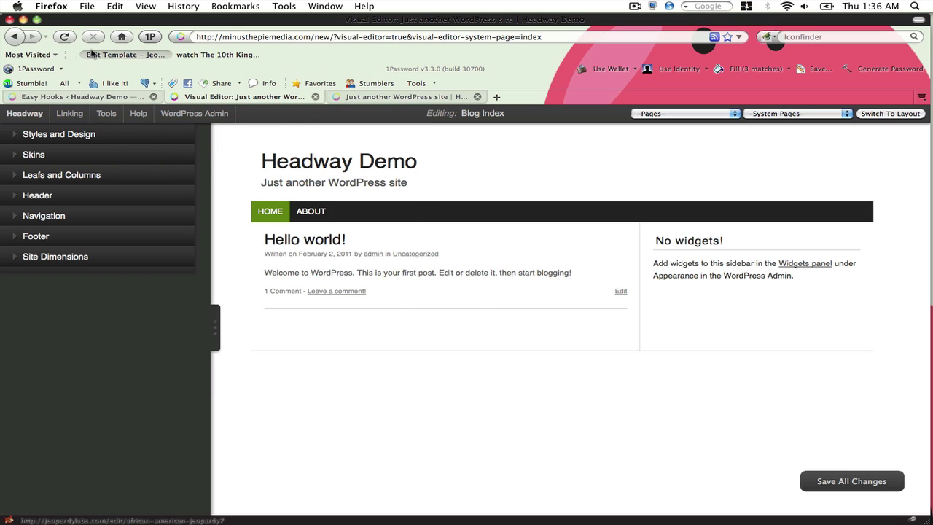
click(65, 36)
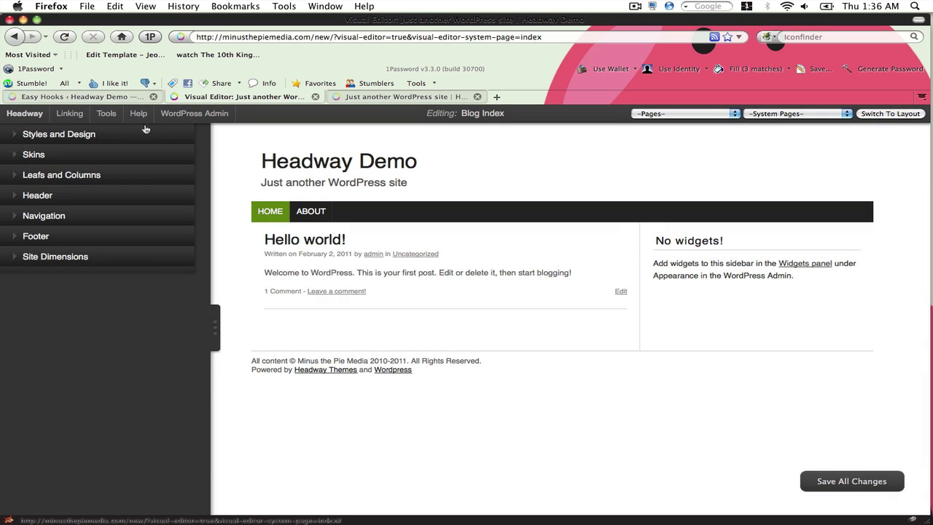
- Add Live CSS rules .left {float: left;} and .right {float: right;}
click(108, 113)
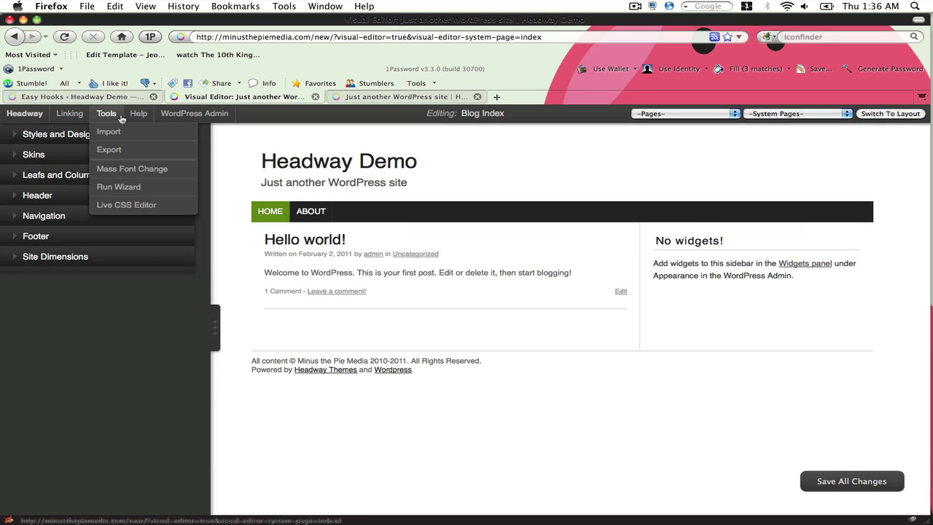
click(126, 205)
click(393, 337)
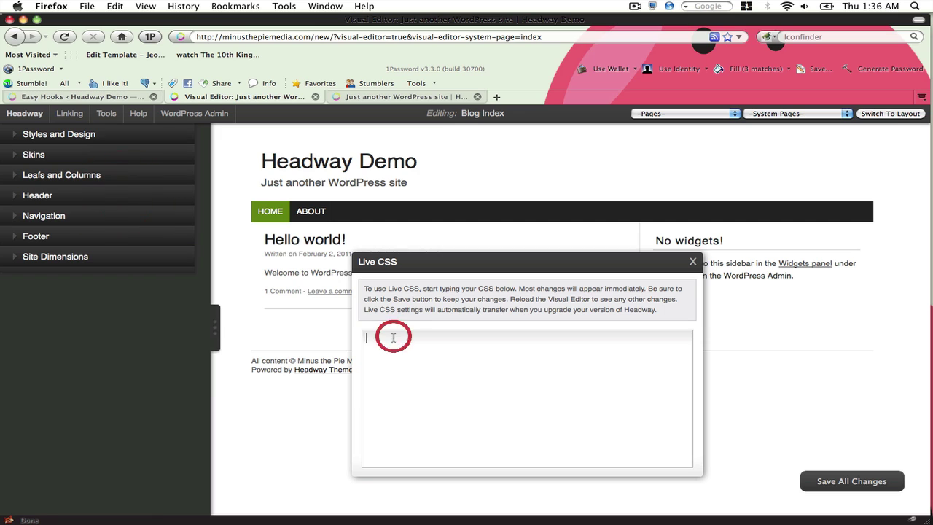
text(.)
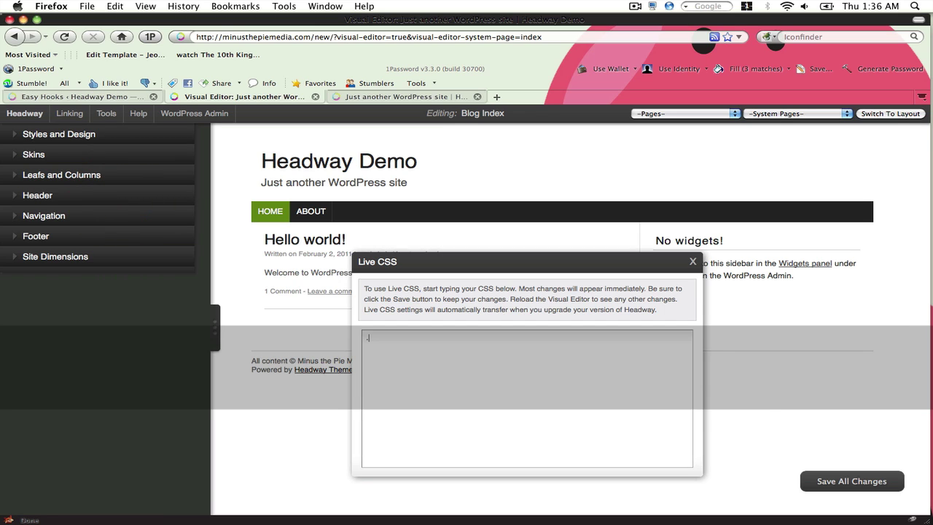
text(left {float: )
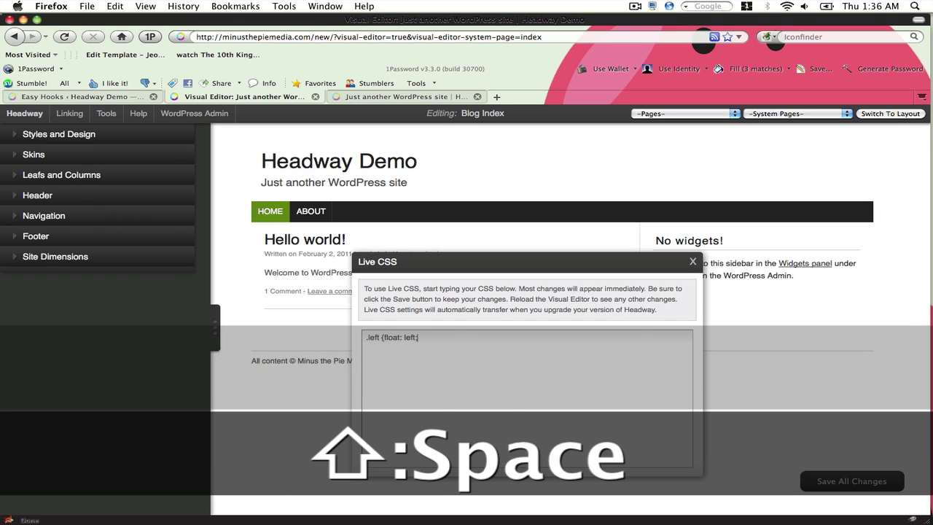
text(left;)
key(Return)
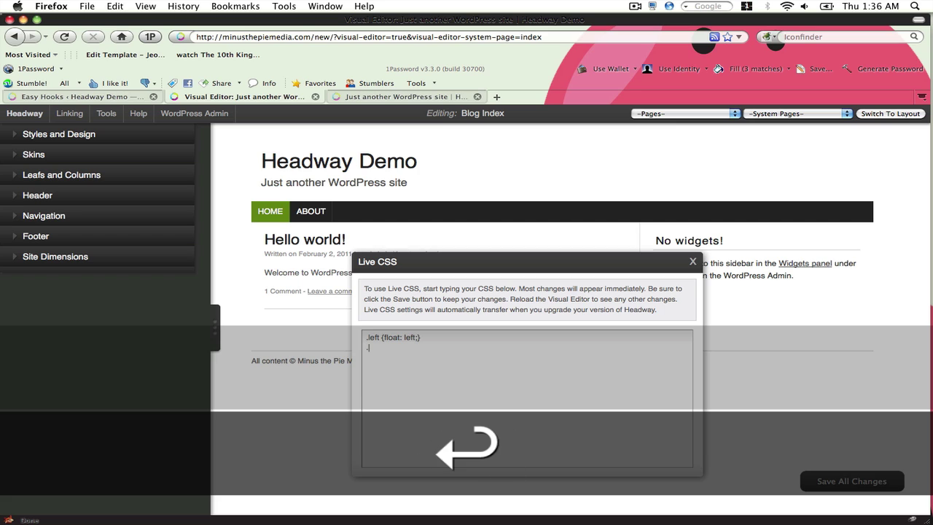
text(.right {)
text(float)
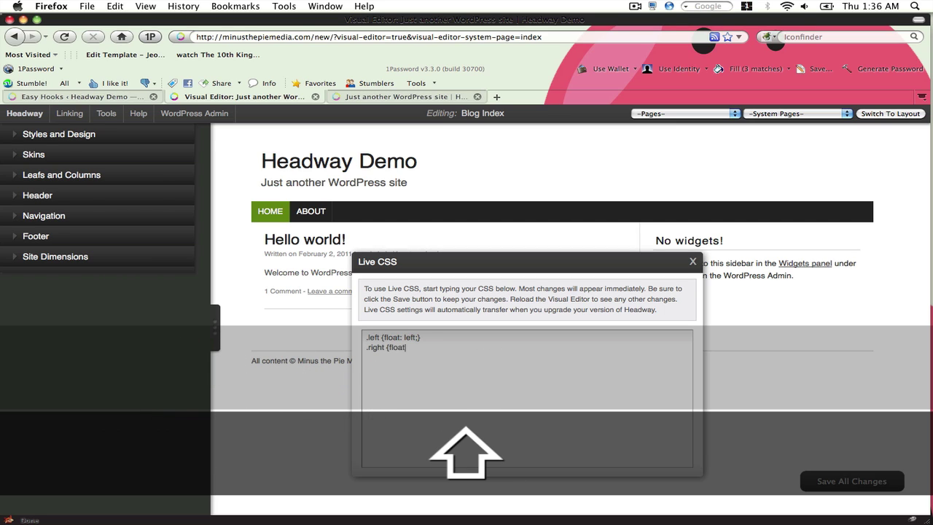
text(: right;)
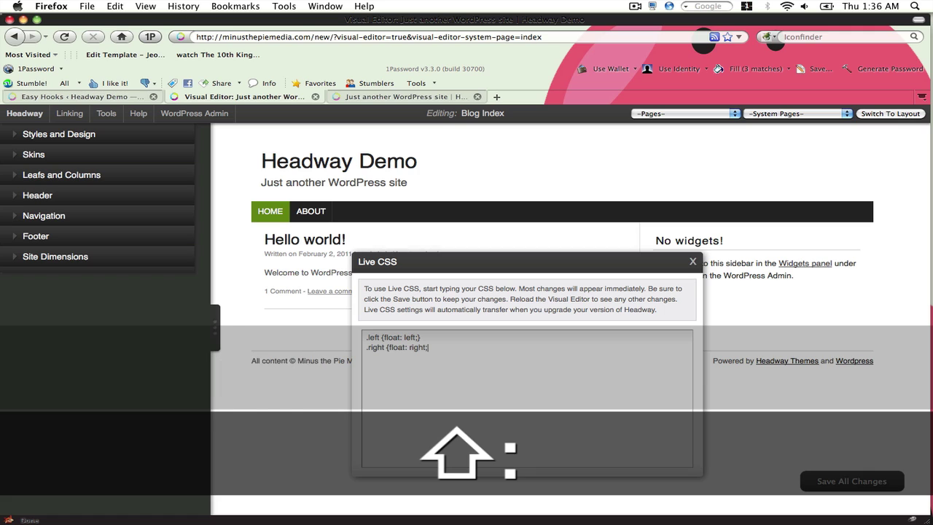
text(})
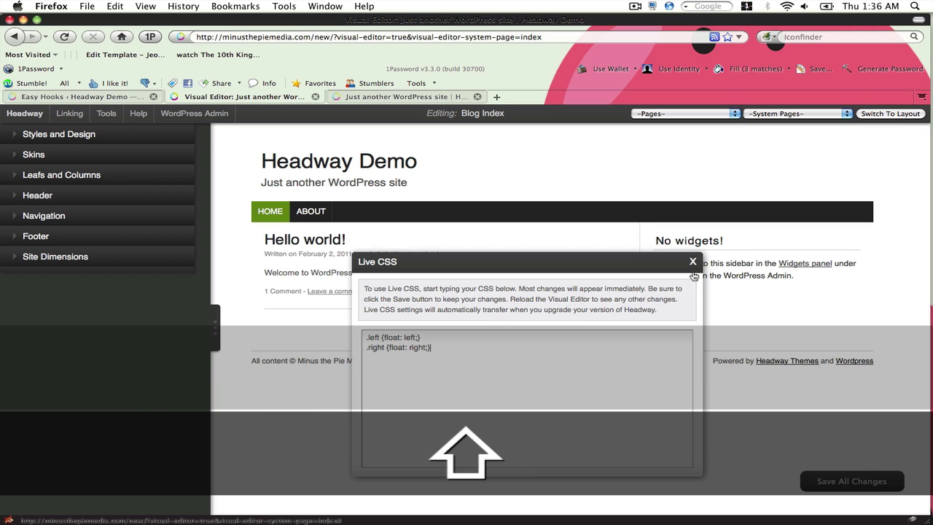
click(692, 261)
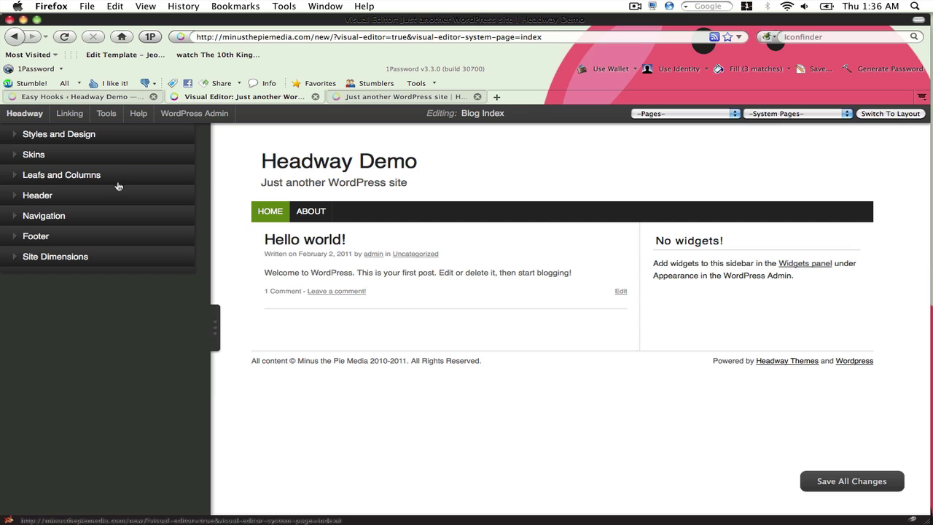
- Make the header fluid so it spans the full page width
click(116, 143)
click(104, 354)
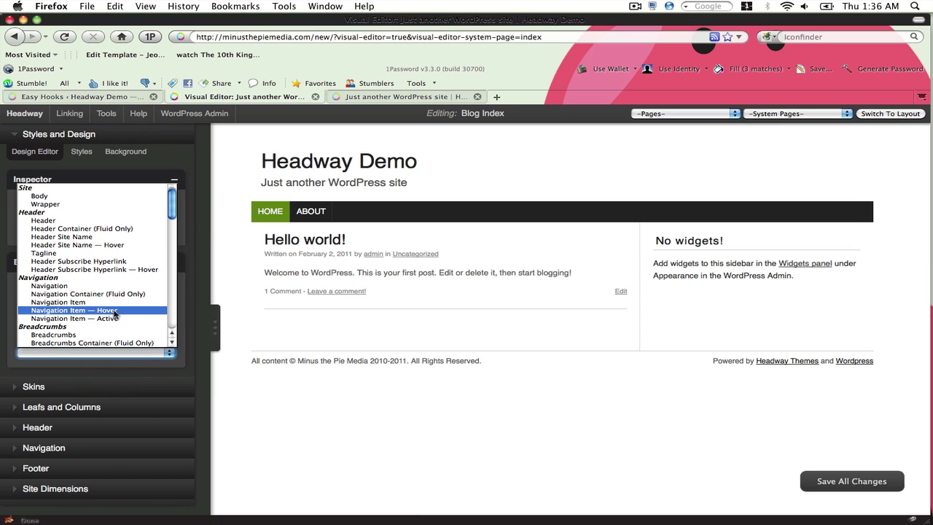
click(116, 139)
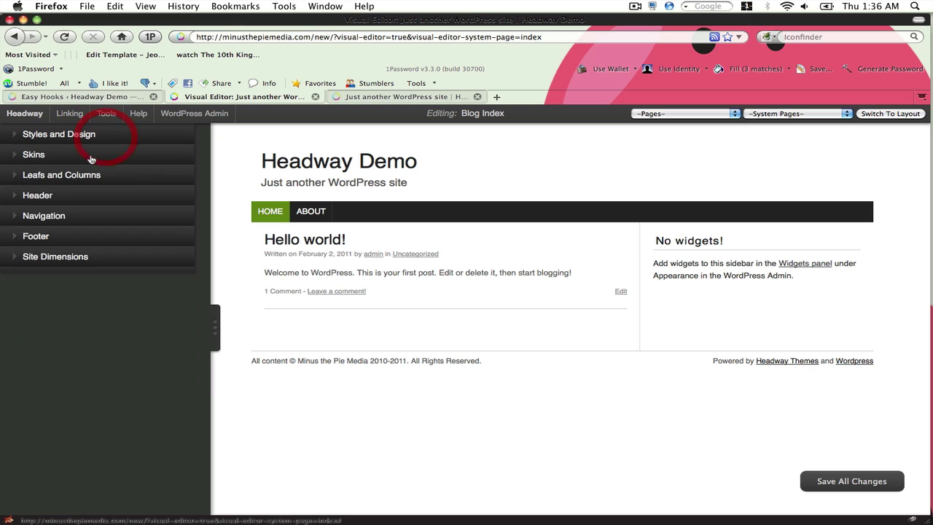
click(61, 198)
click(86, 215)
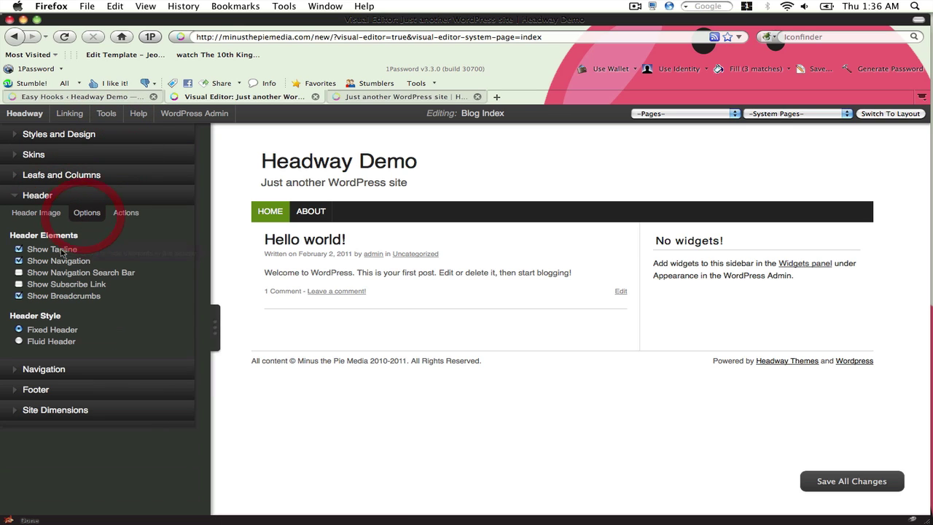
click(20, 341)
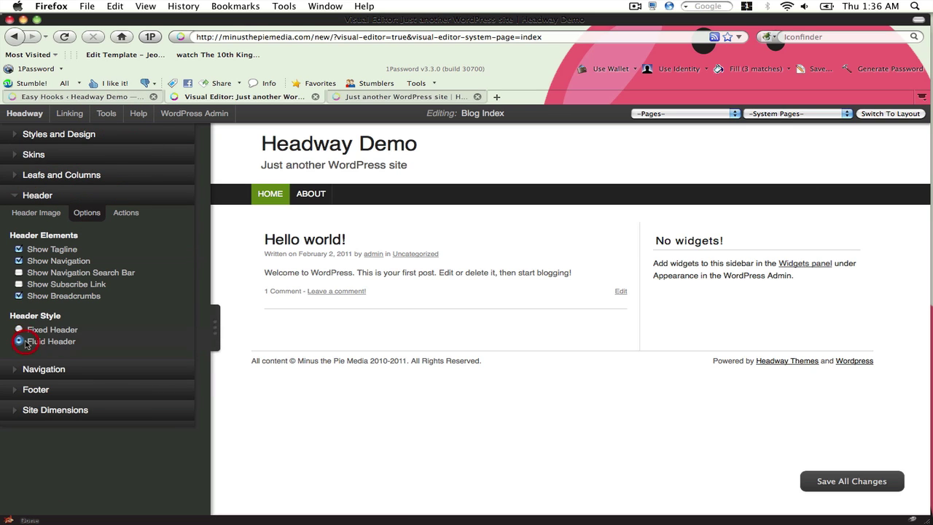
- Rearrange the header, moving the HOME/ABOUT navigation bar above the site title
click(122, 213)
click(148, 240)
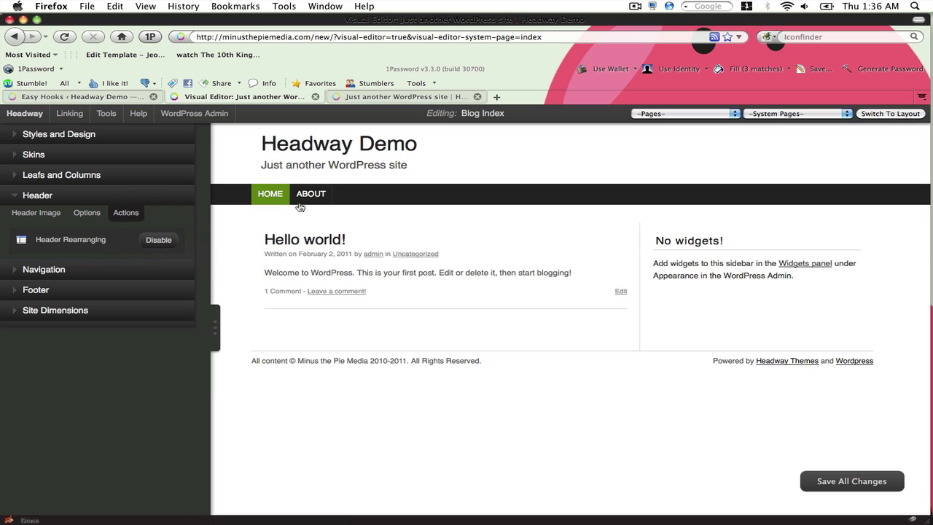
drag(362, 194, 372, 148)
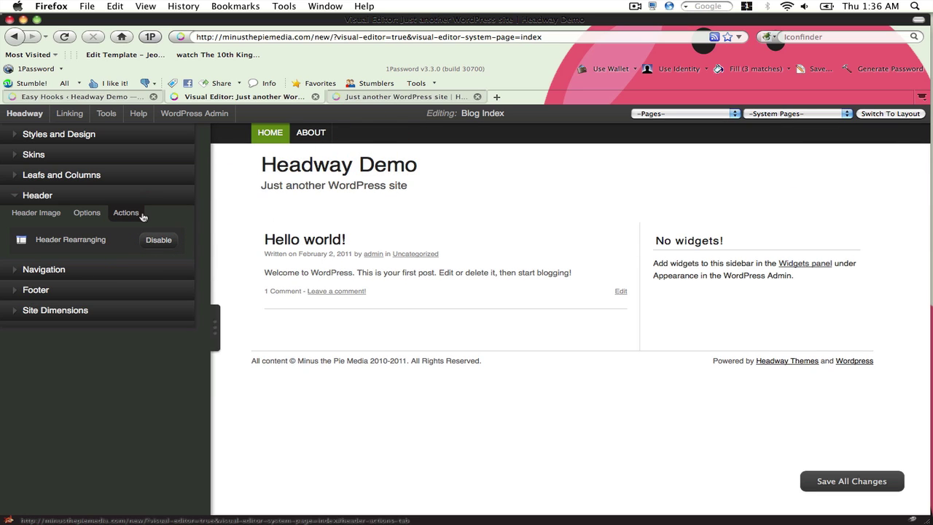
click(101, 204)
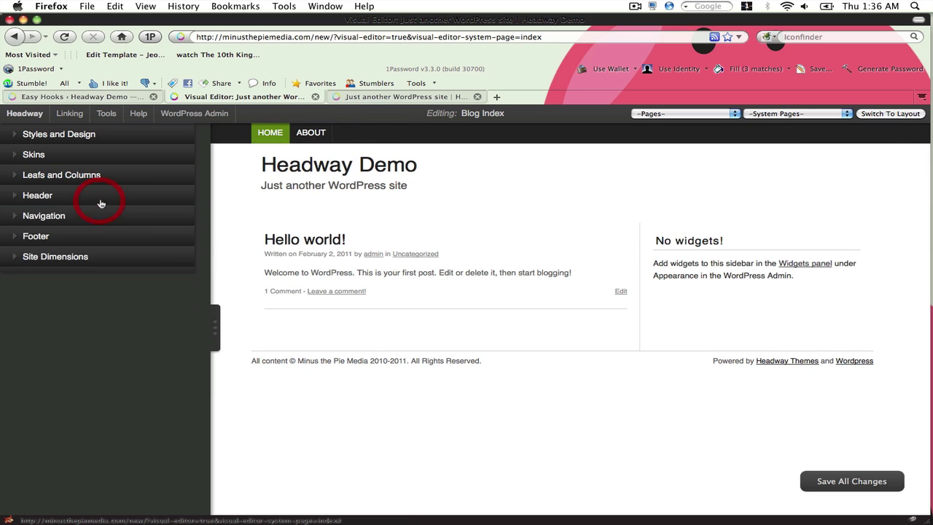
click(125, 142)
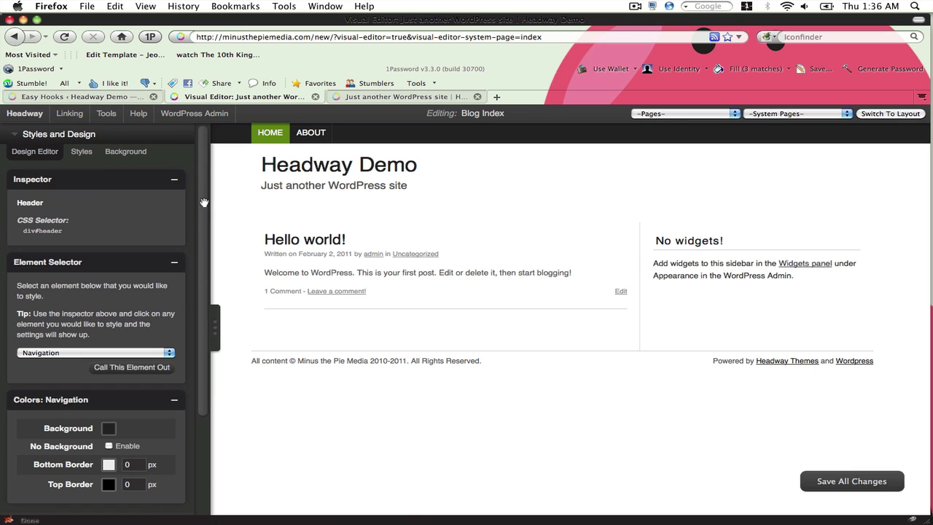
- Give the Body element a dark grey #2b2b2b background
click(131, 353)
click(120, 203)
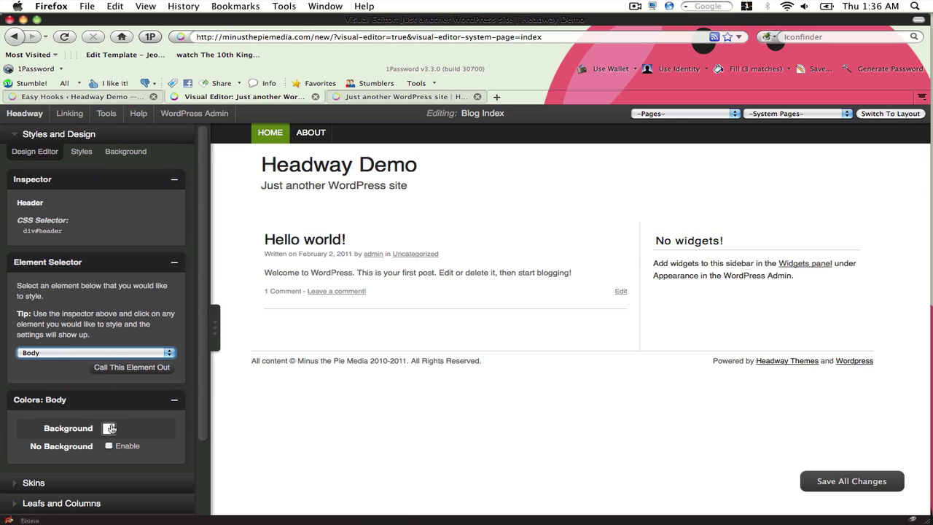
click(109, 428)
drag(123, 403, 108, 409)
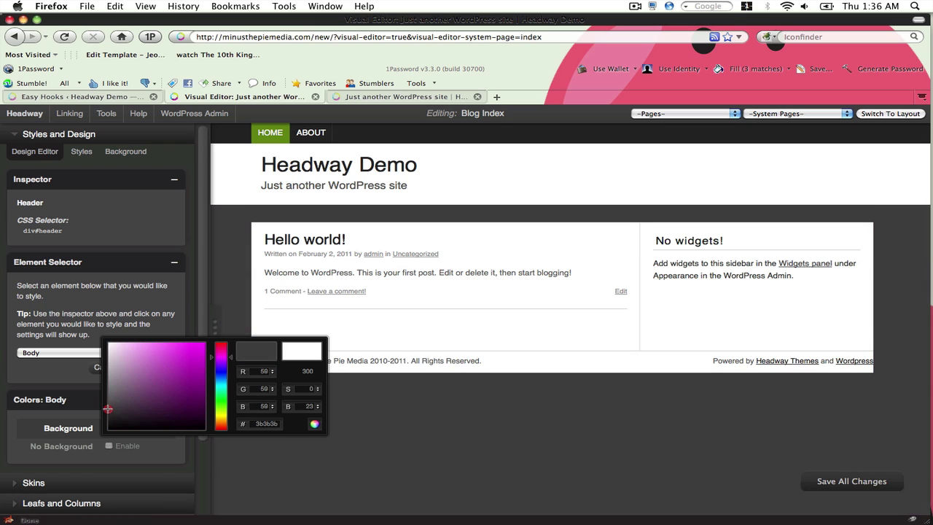
click(309, 425)
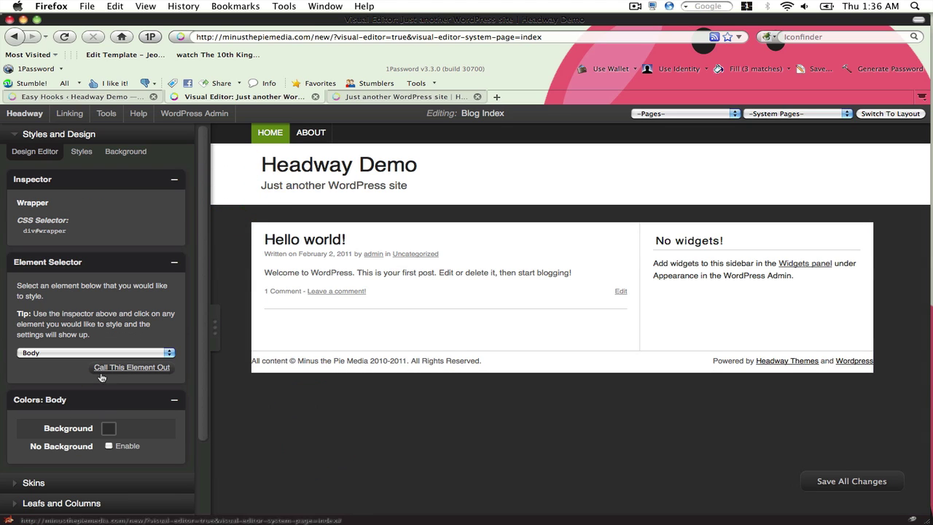
- Set No Background on both the Header Container and the Header
click(150, 353)
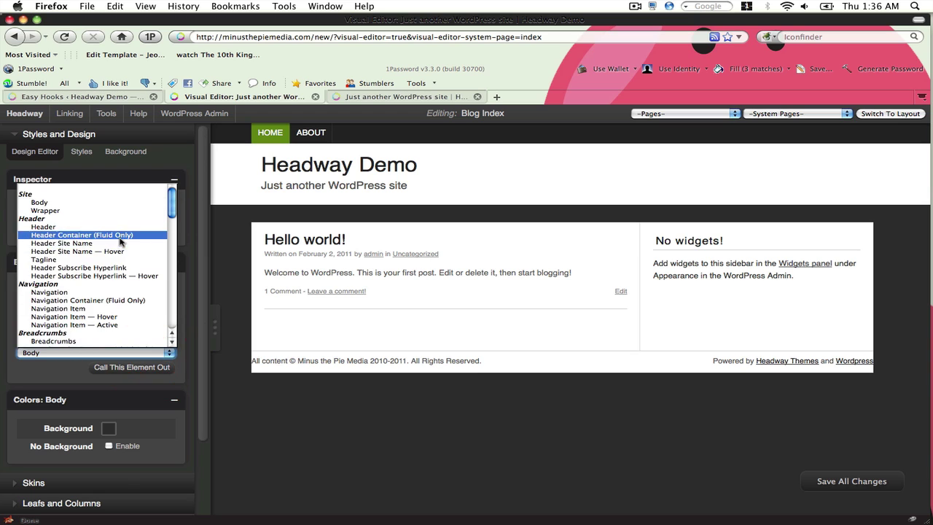
click(117, 235)
click(118, 447)
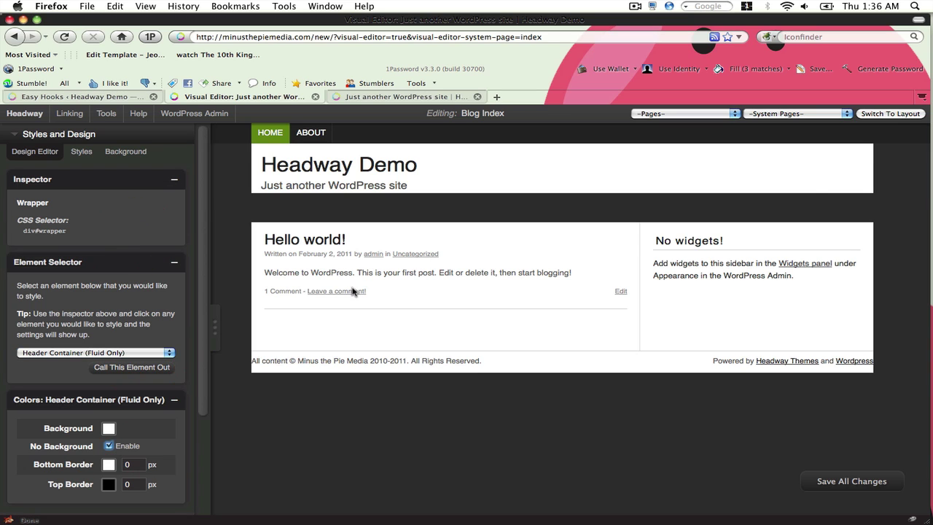
click(424, 183)
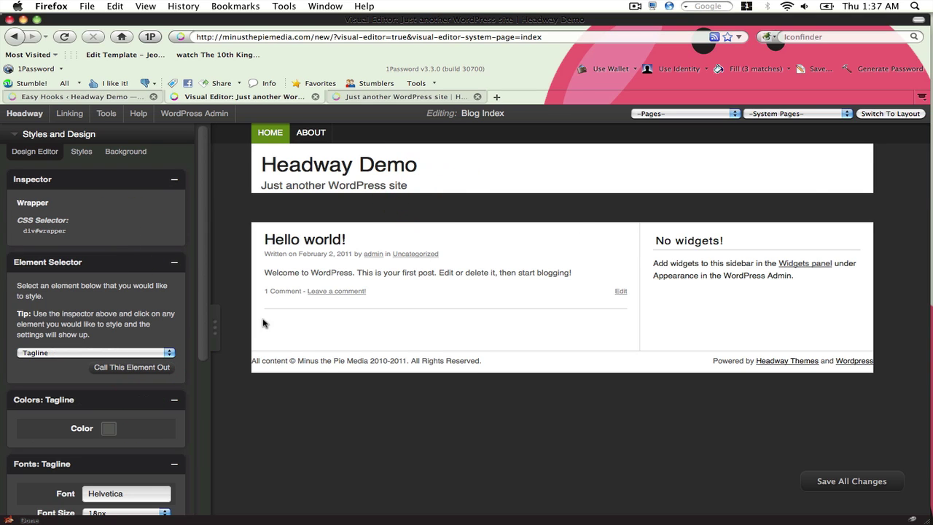
click(485, 173)
click(139, 449)
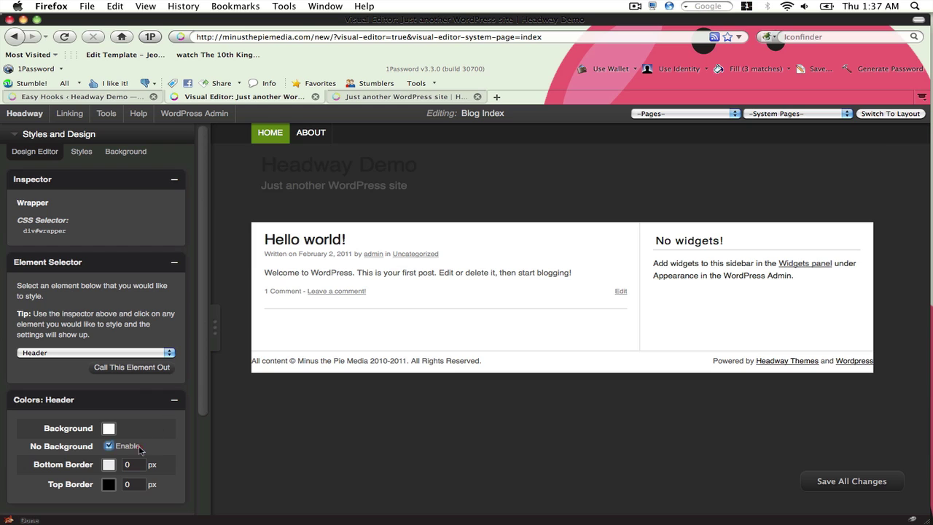
- Make the Header Site Name colour white
click(318, 175)
click(108, 429)
drag(123, 378, 109, 343)
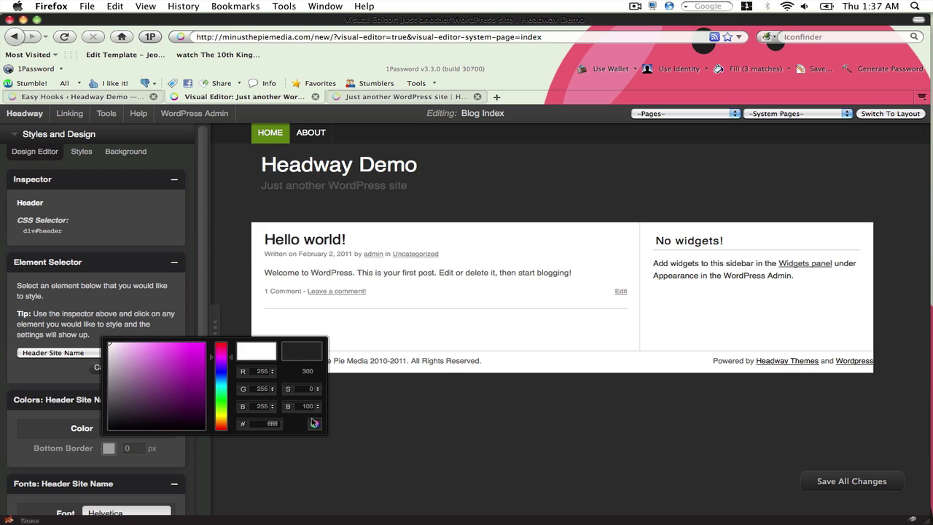
click(314, 423)
- Copy the active navigation item's green hex colour
click(267, 133)
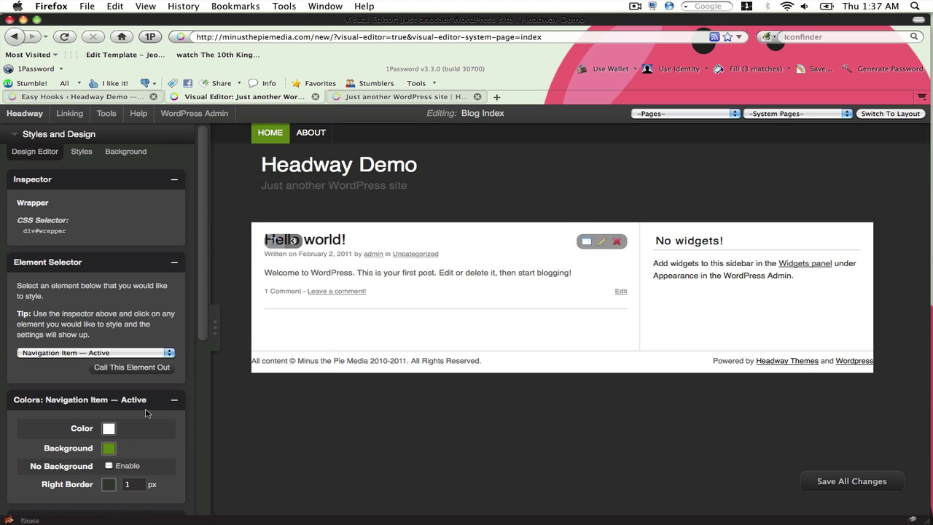
click(109, 447)
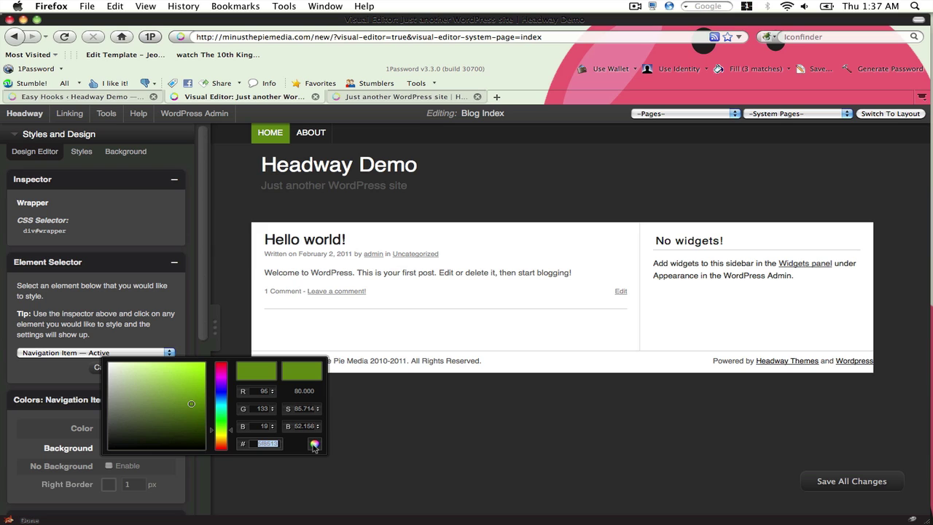
key(super+c)
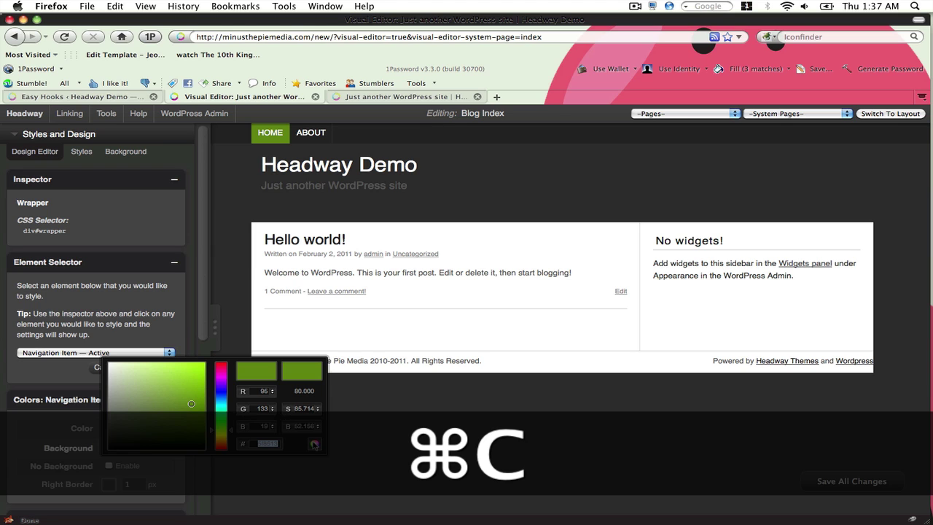
click(314, 443)
- Add Live CSS 'body.custom div#wrapper {border-top: 5px solid #5f8513;}' using the pasted hex
click(107, 113)
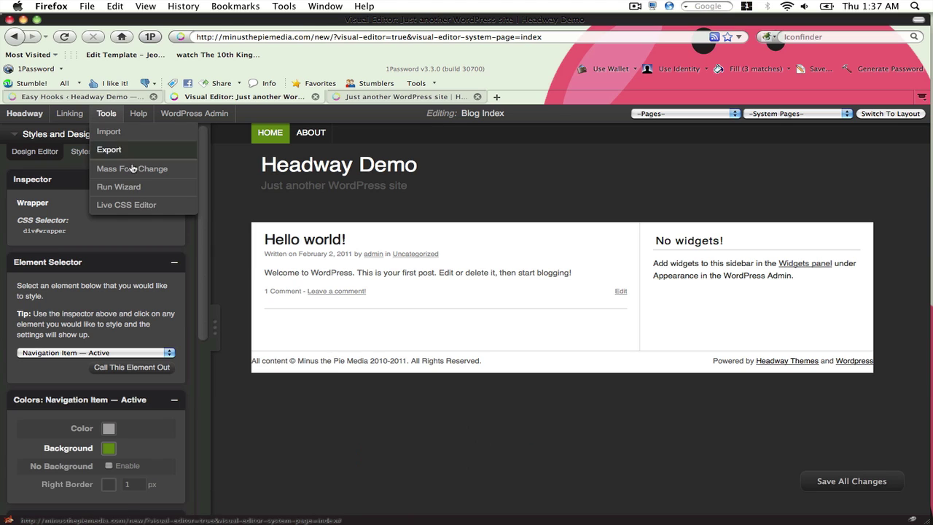
click(145, 205)
click(448, 358)
key(Return)
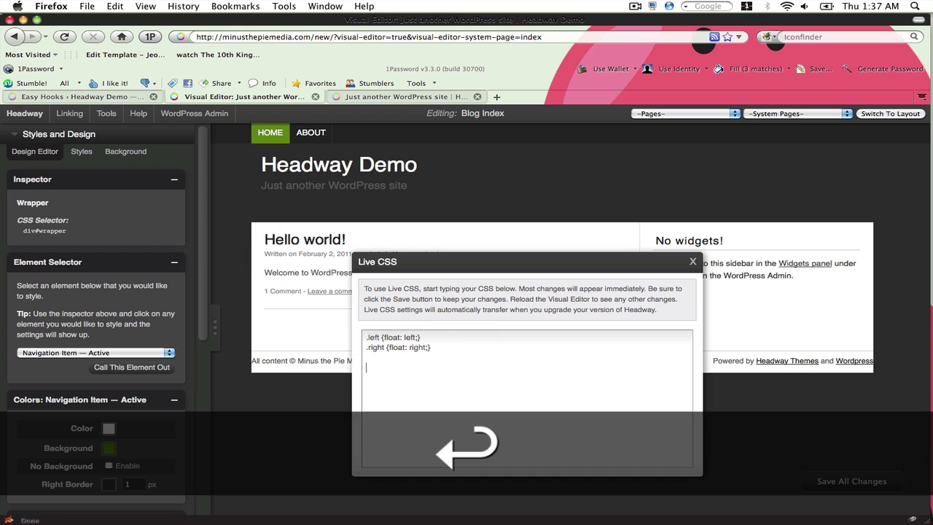
text(body.custom div#)
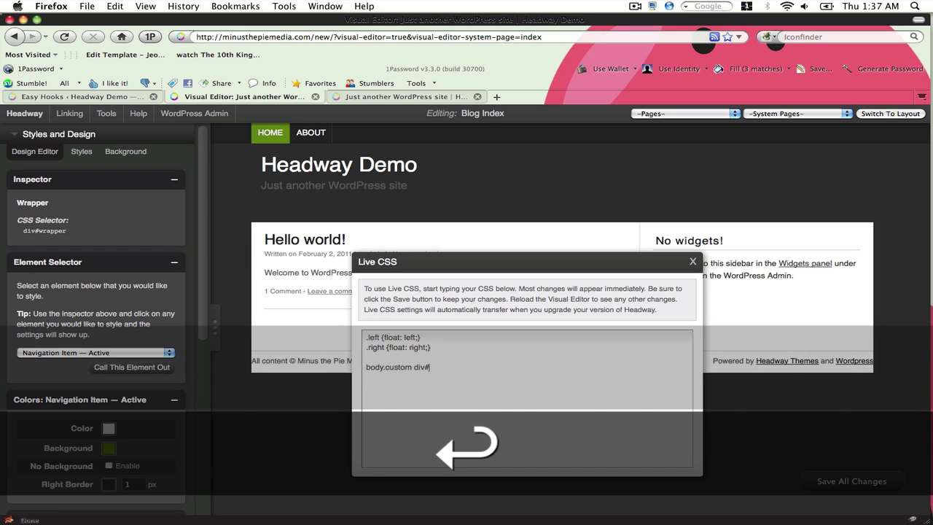
text(wrapper {})
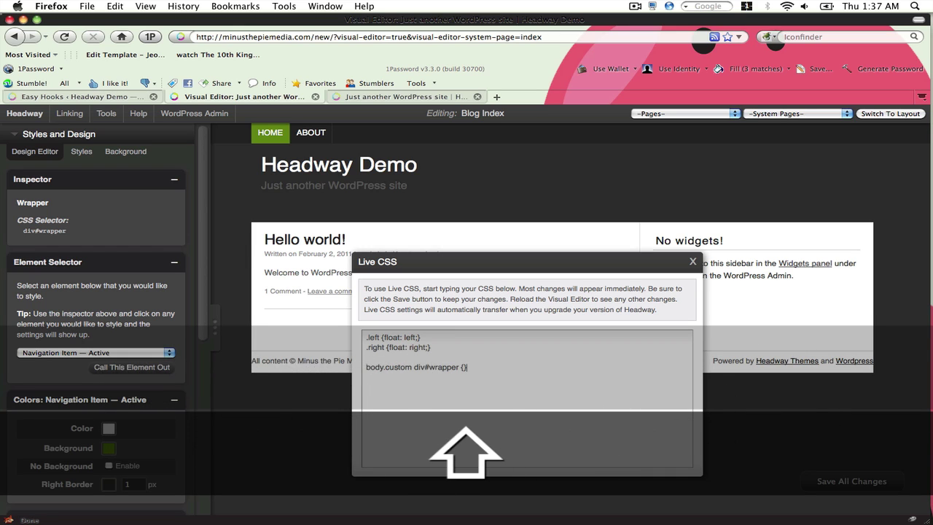
key(Left)
text(border-top: )
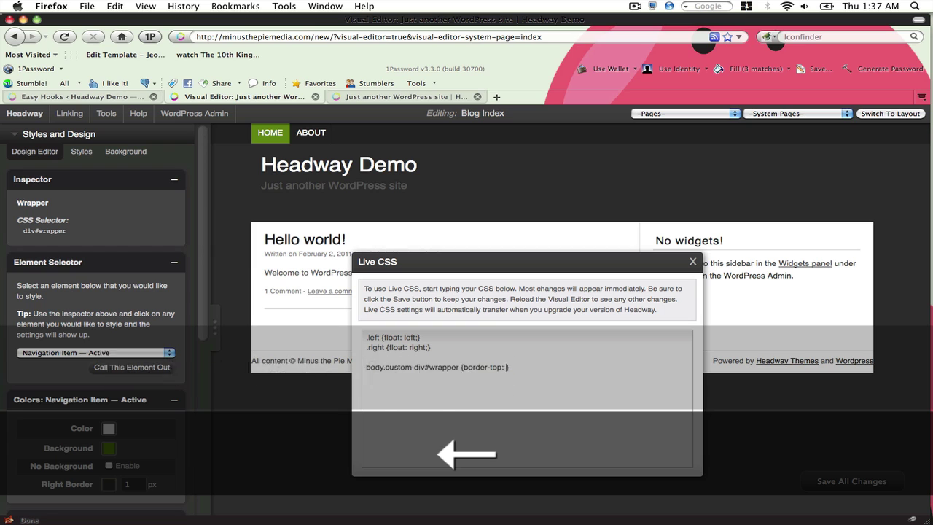
text(5px solid #)
key(super+v)
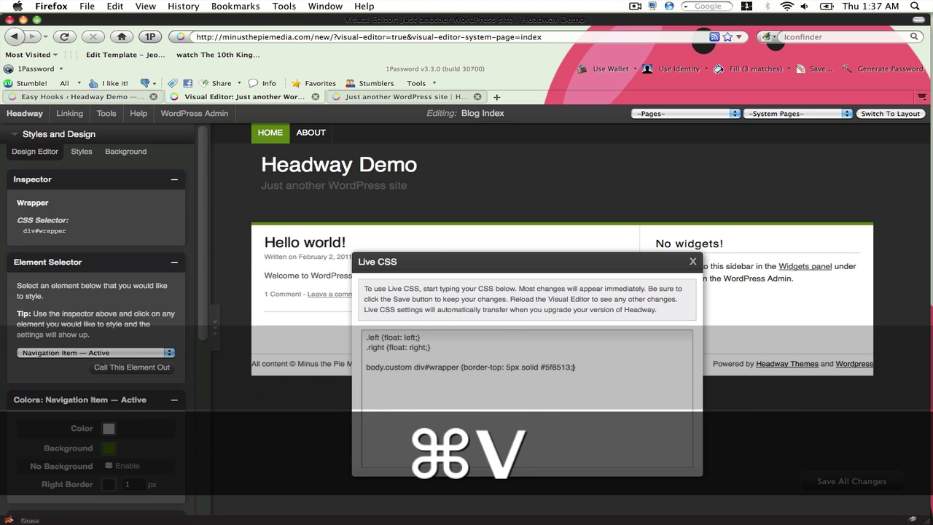
click(692, 262)
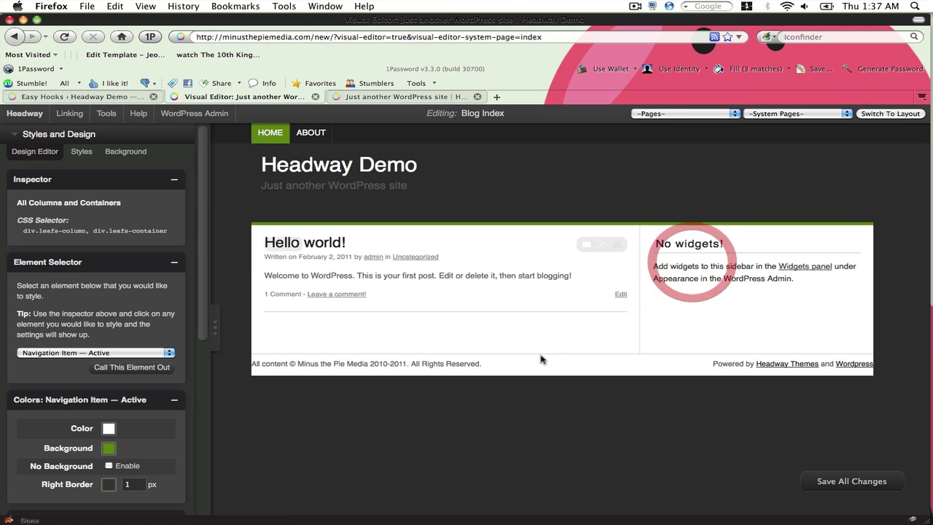
- Give the Footer the pasted green background and white text
click(537, 357)
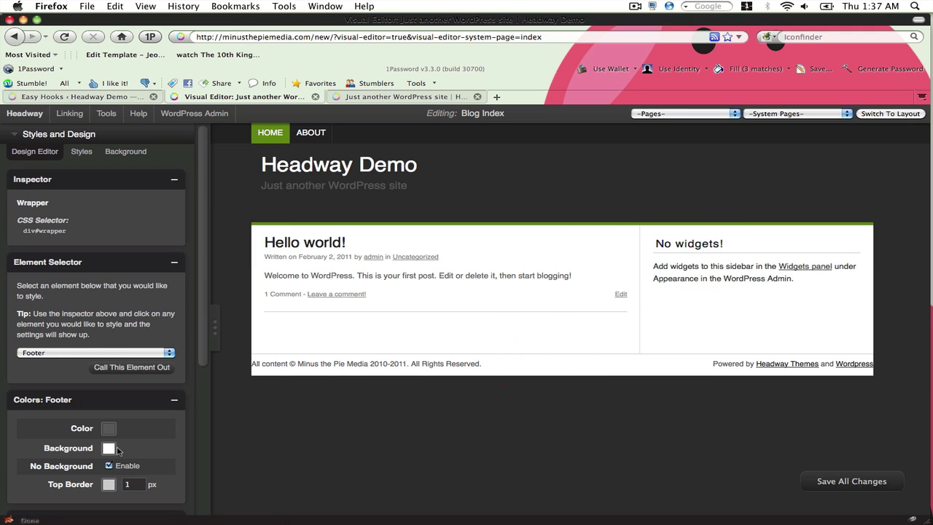
click(109, 448)
key(super+v)
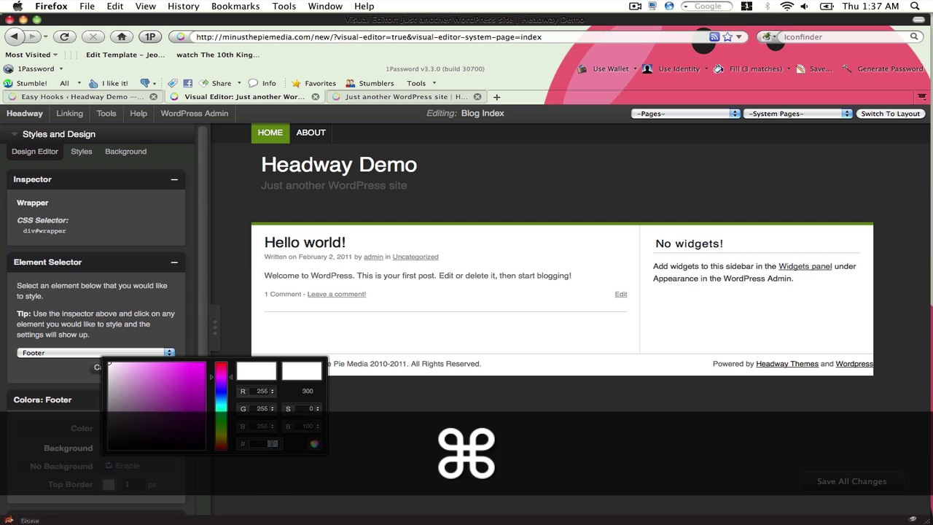
click(314, 444)
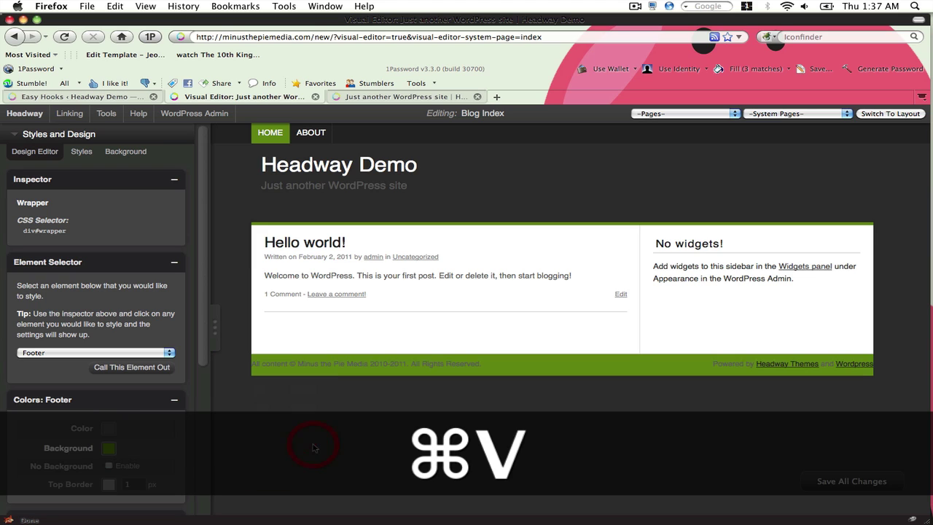
click(108, 428)
key(super+v)
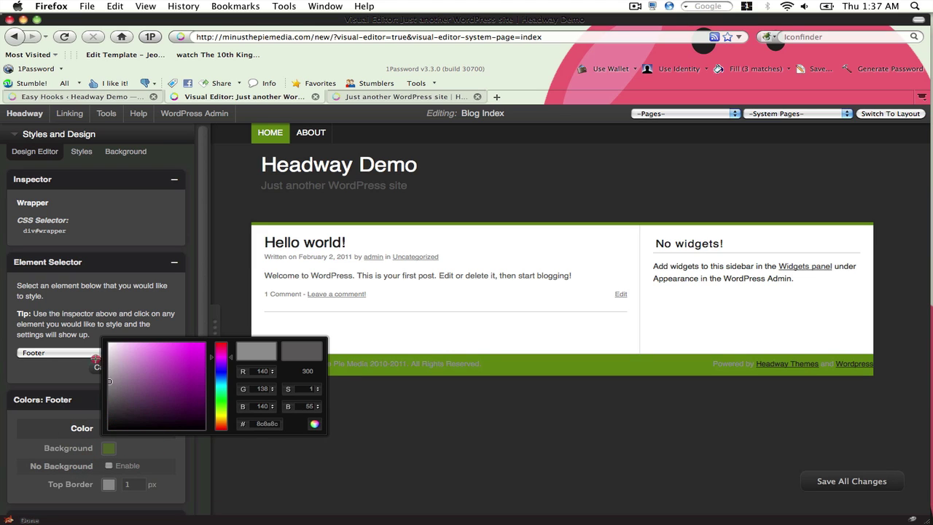
click(315, 424)
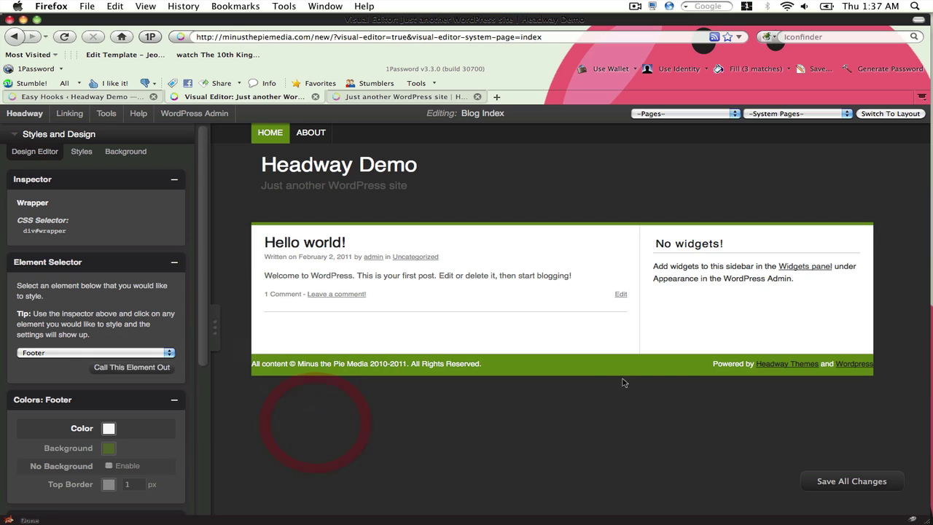
- Make the Footer hyperlinks bold without underline
click(765, 368)
scroll(123, 448, down, 3)
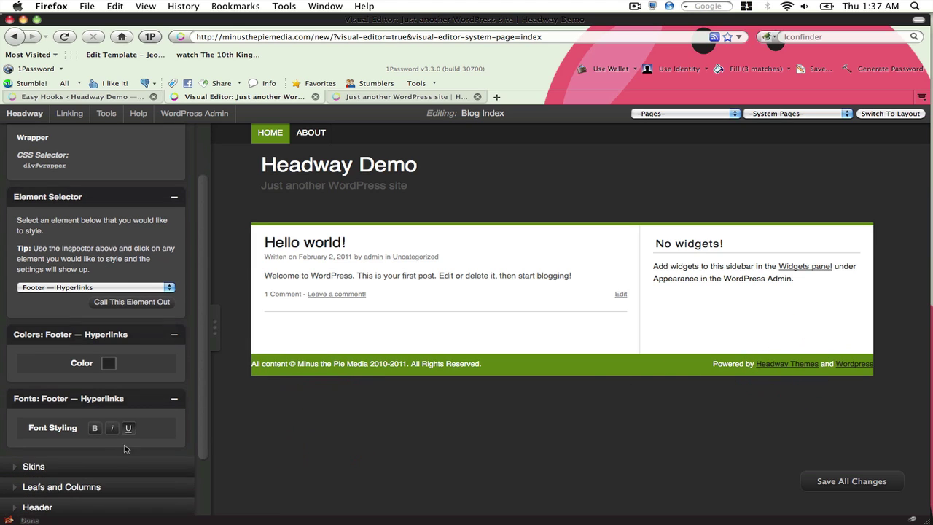
click(95, 428)
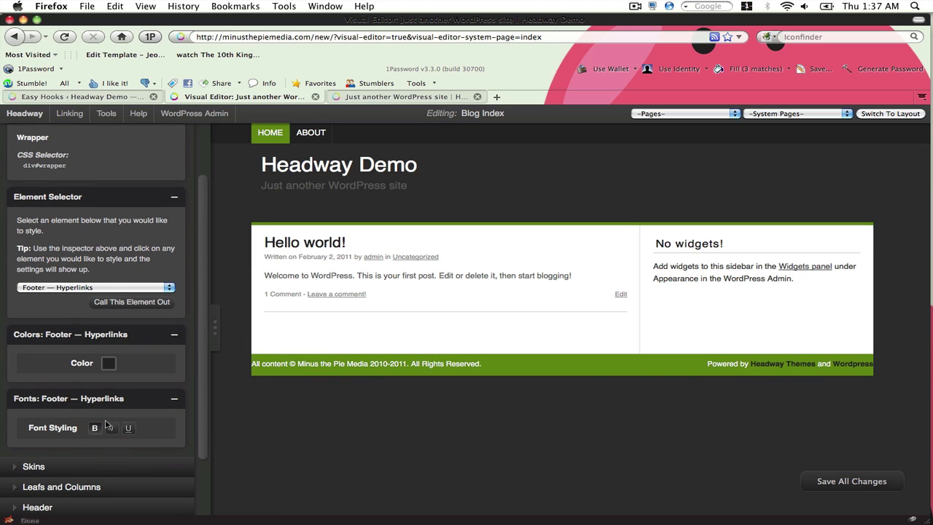
- Add Live CSS giving body.custom div#footer 20px left and right padding
click(107, 113)
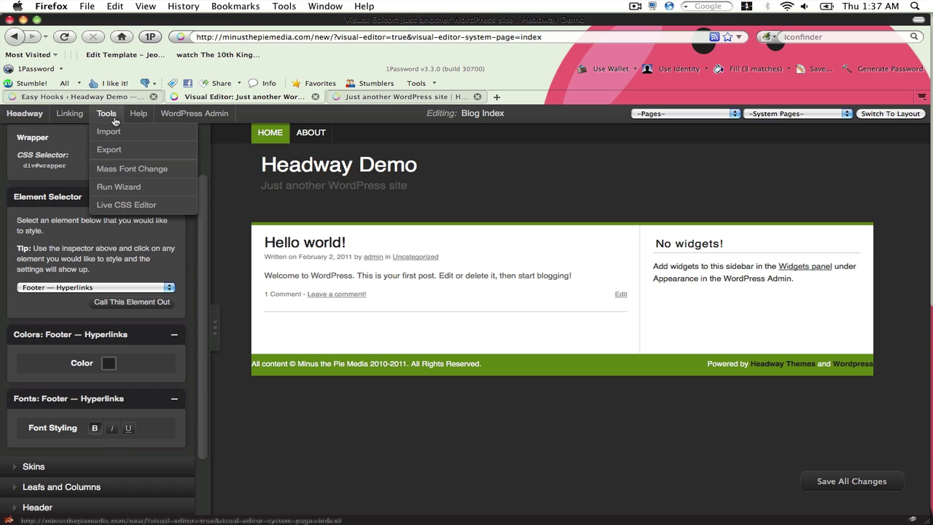
click(139, 202)
click(431, 347)
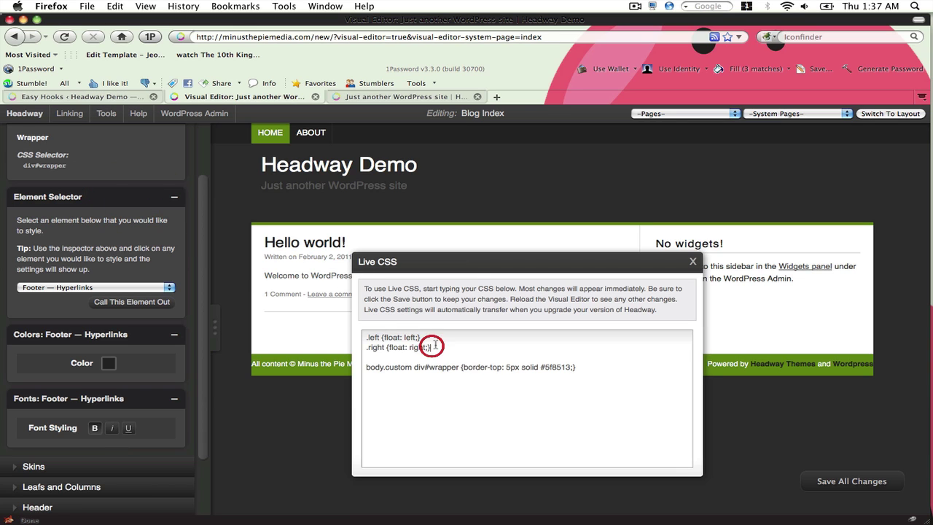
key(Return)
text(body.custom div#foo)
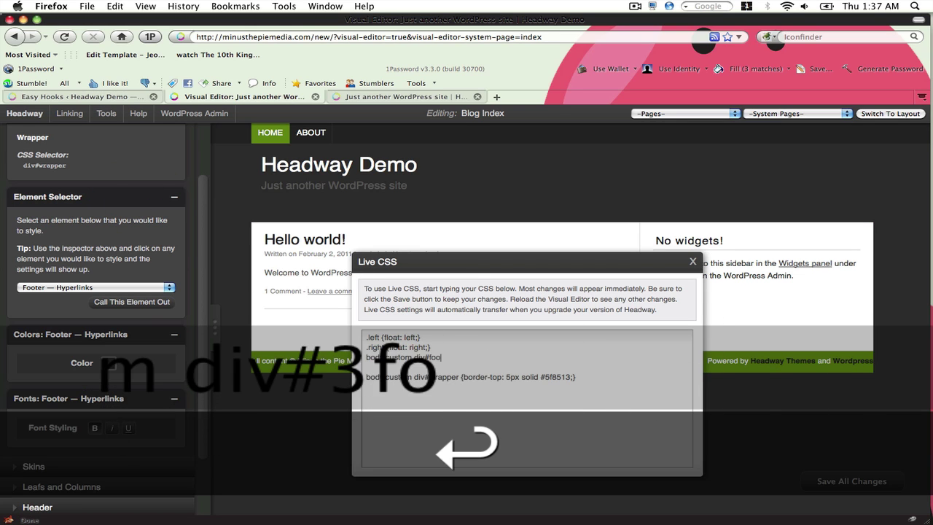
text(ter {pad)
text(ding-)
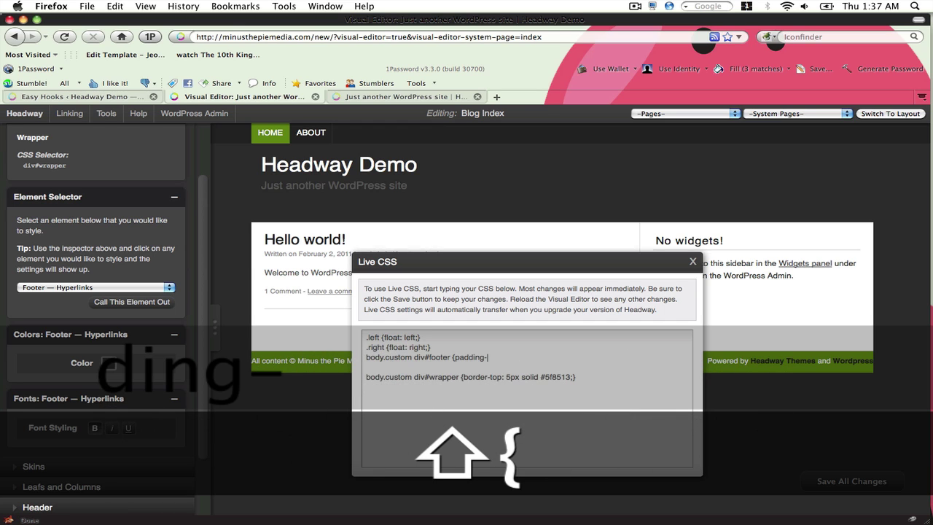
text(left: 20px; )
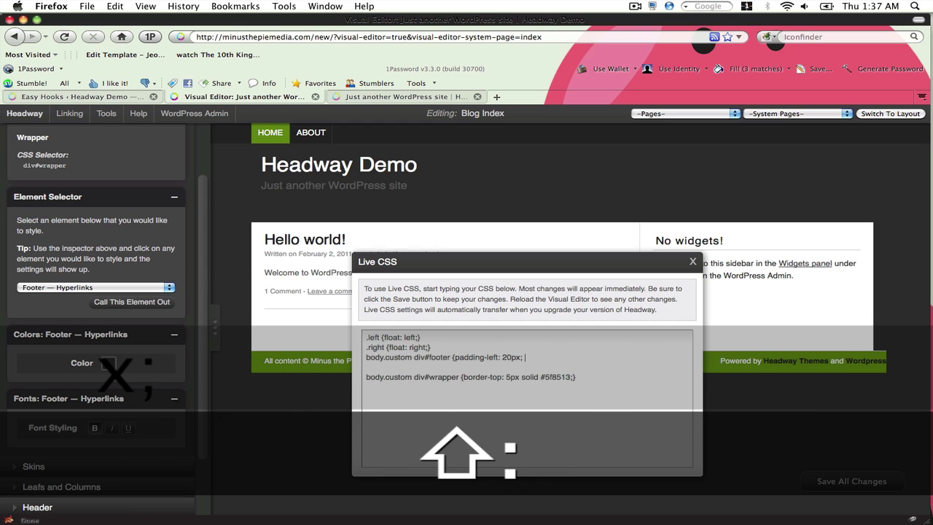
text(padding-righ)
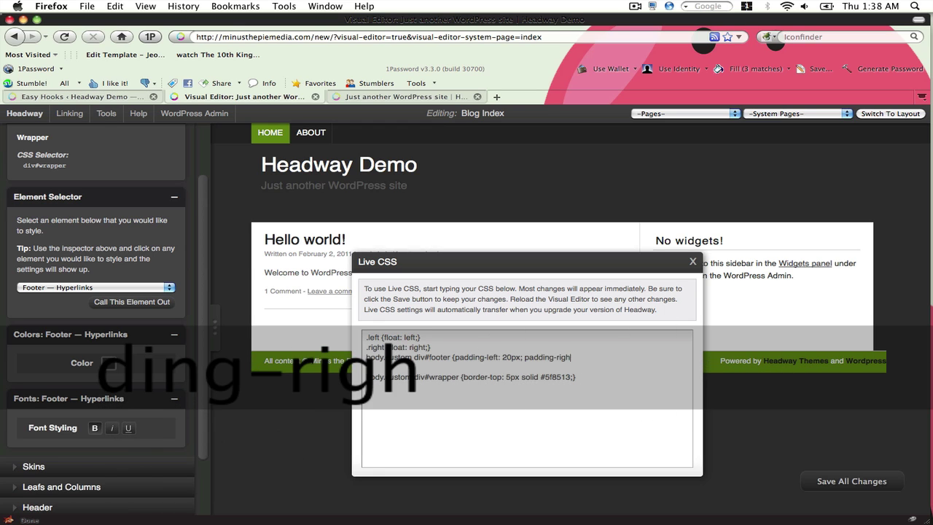
text(t: 20px;)
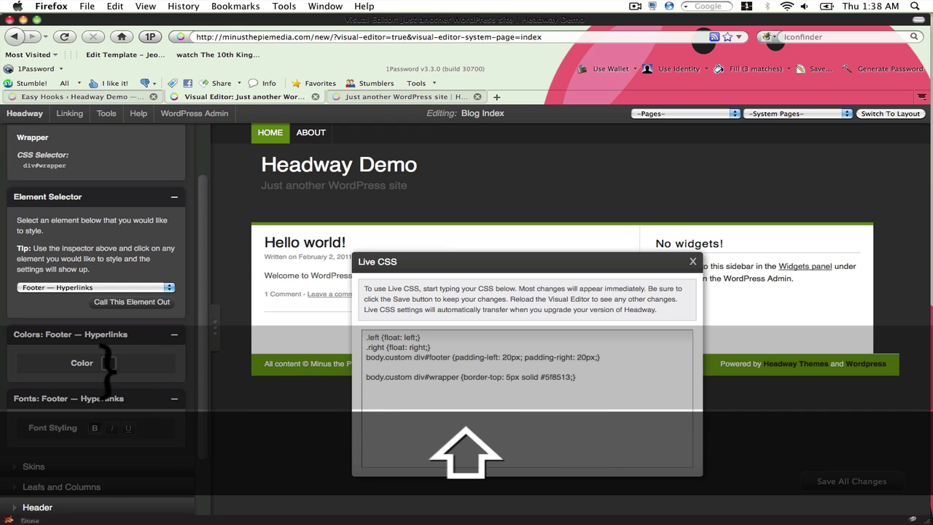
- Try wrapper overflow: hidden and a .right margin-right, then delete the margin declaration
key(Return)
text(body.custom)
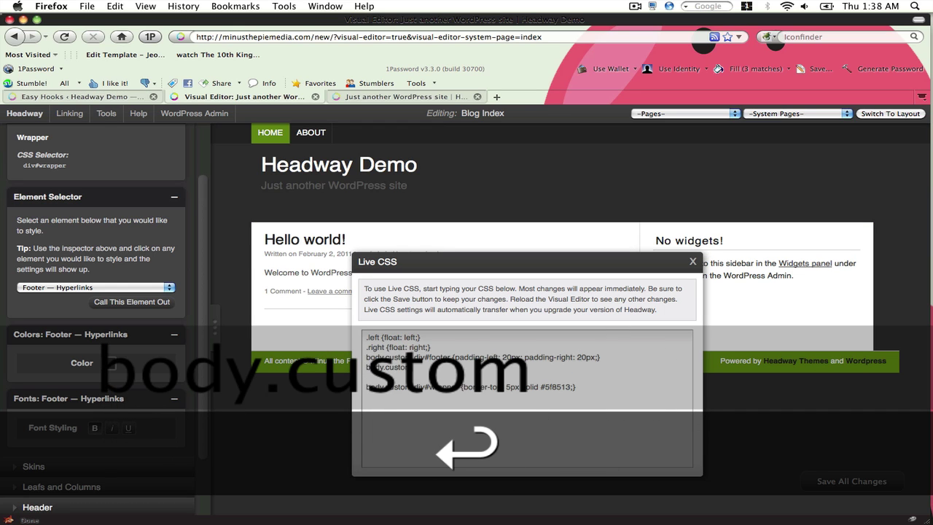
text( div#wrapper {)
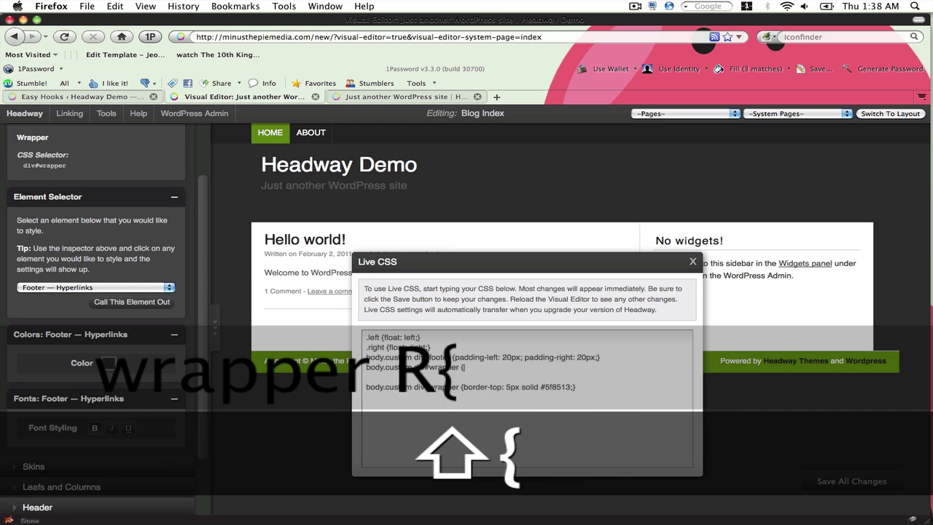
text(overflow)
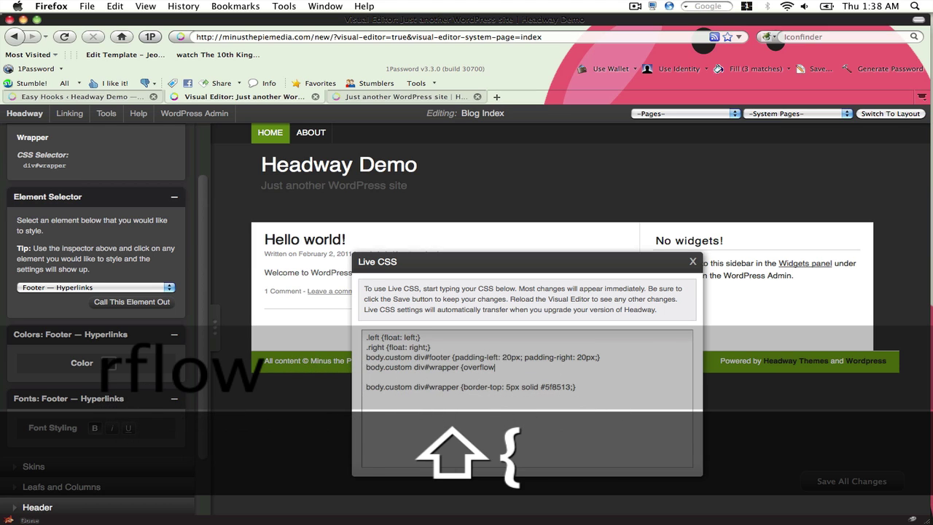
text(: hidden;)
text(})
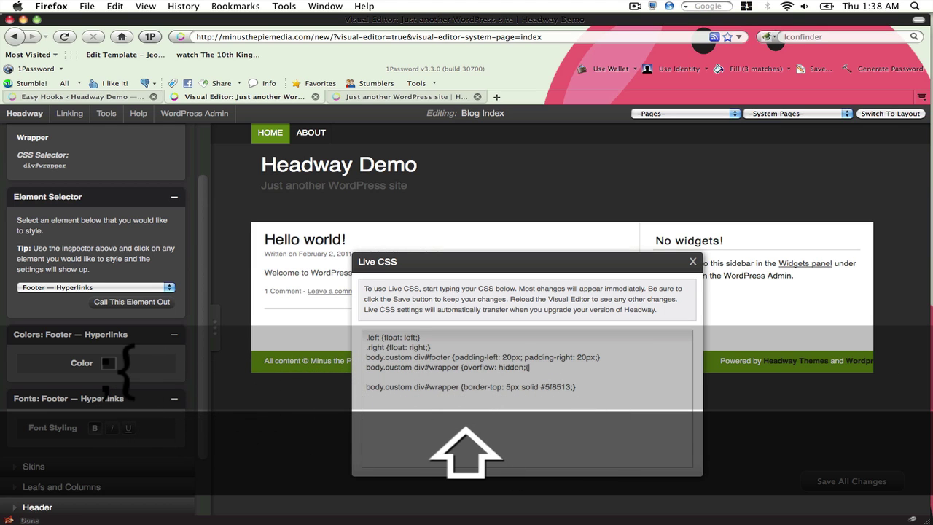
key(Left)
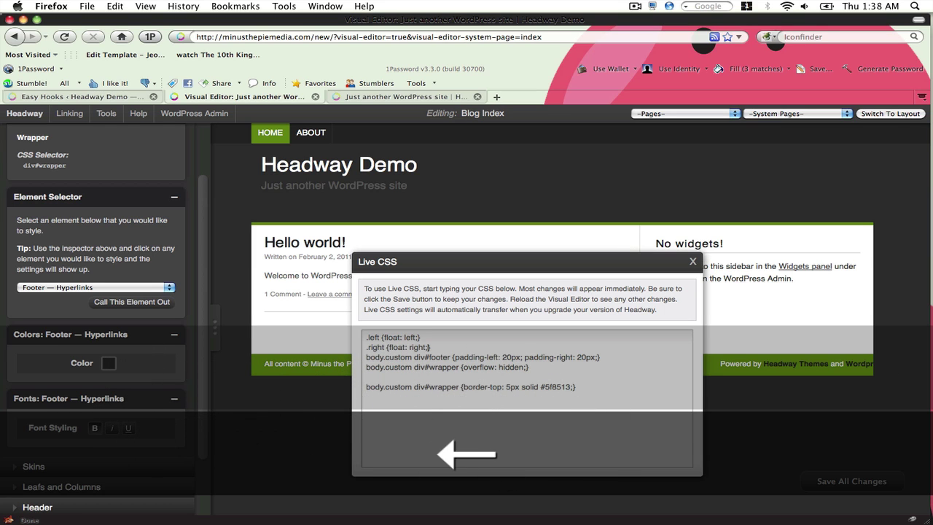
text(margin-righ)
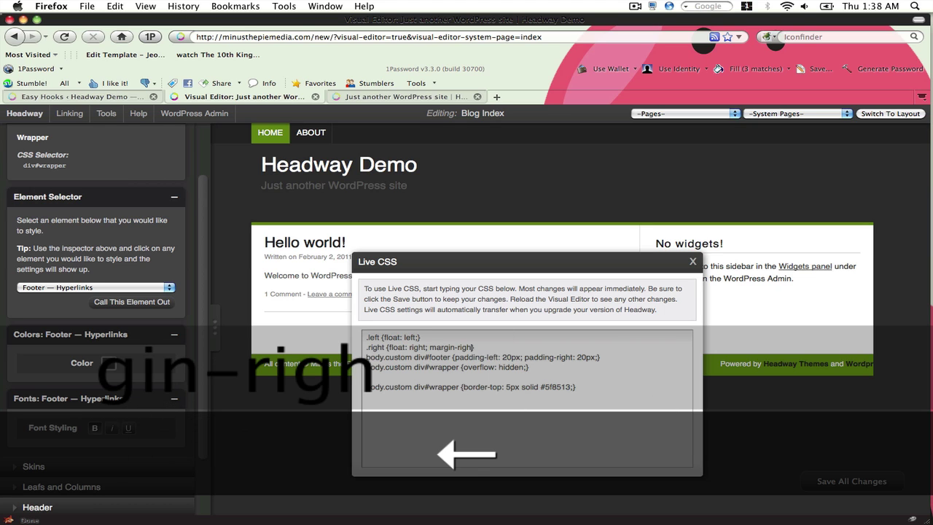
text(t: 20px;)
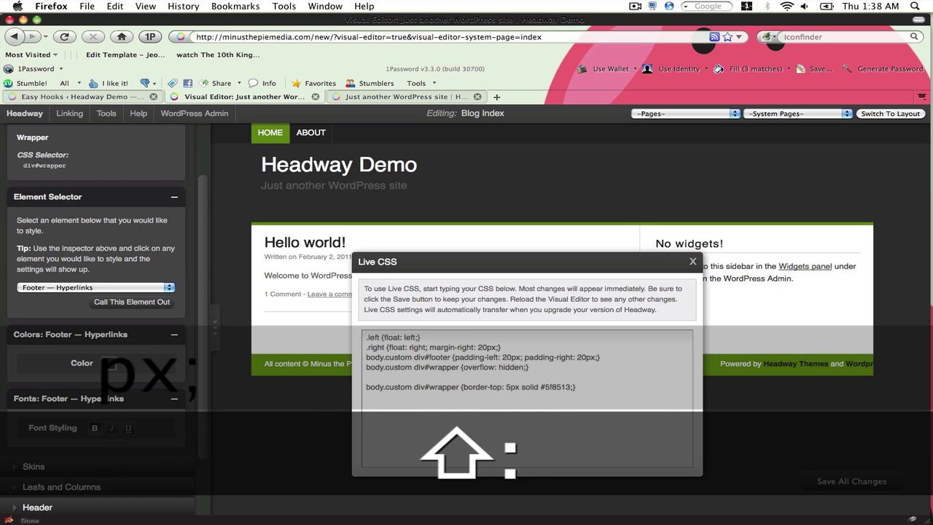
key(Left)
key(Left)
key(Left)
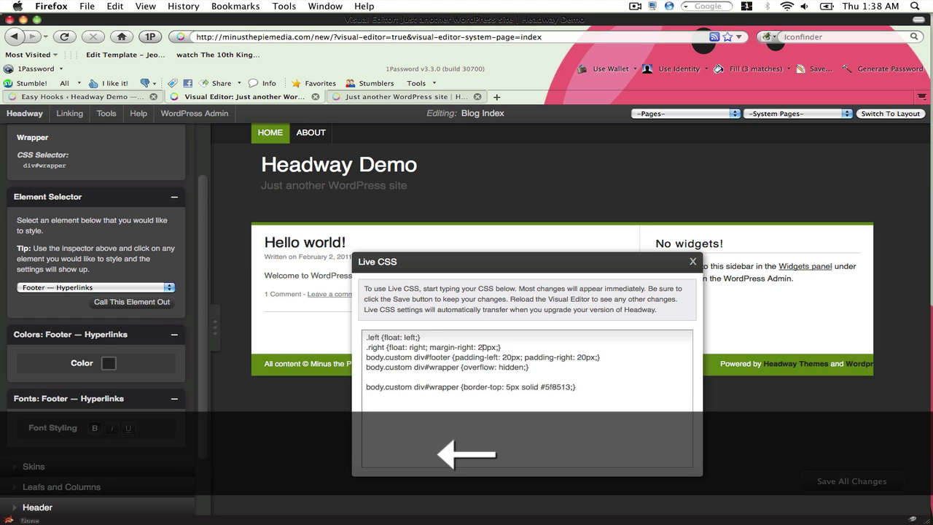
key(BackSpace)
text(5)
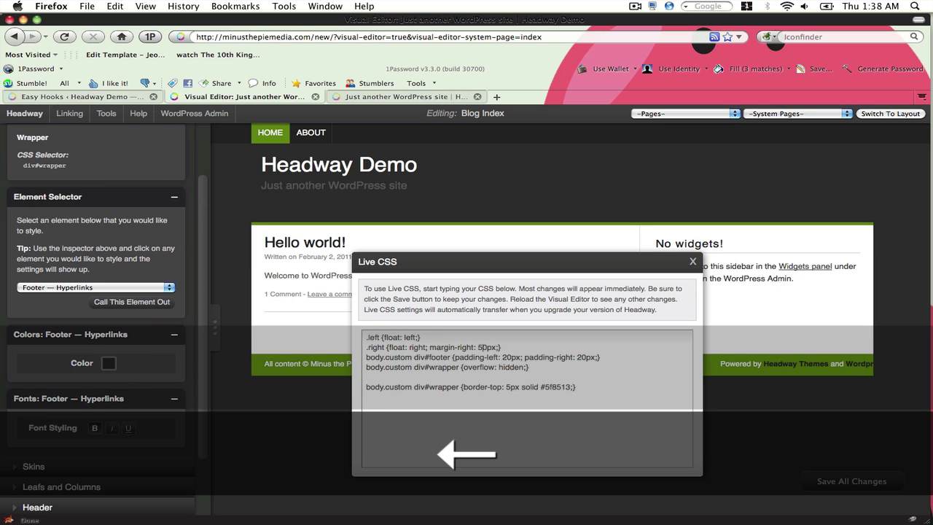
key(Right)
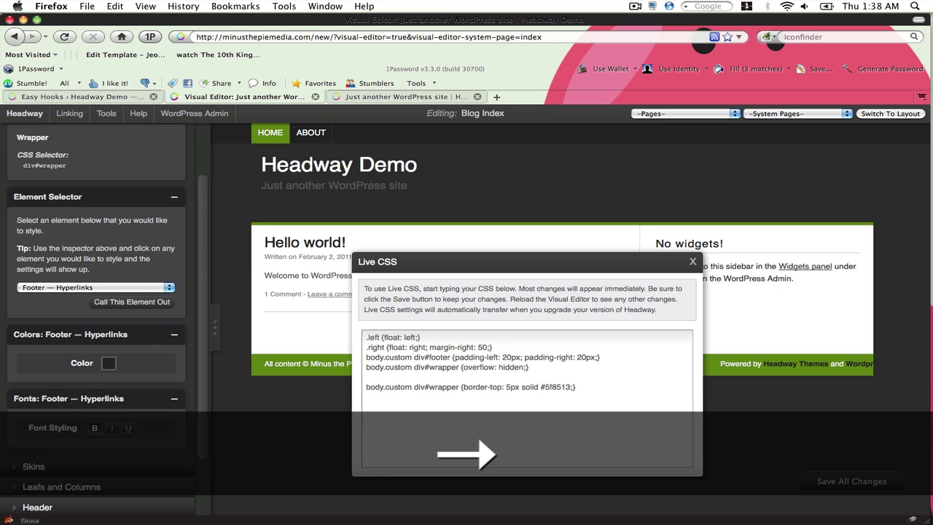
text(%)
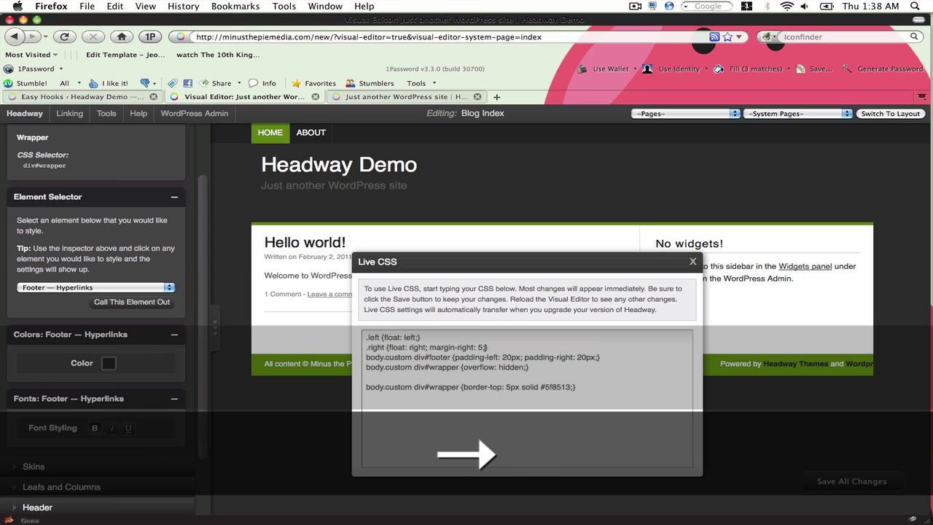
key(BackSpace)
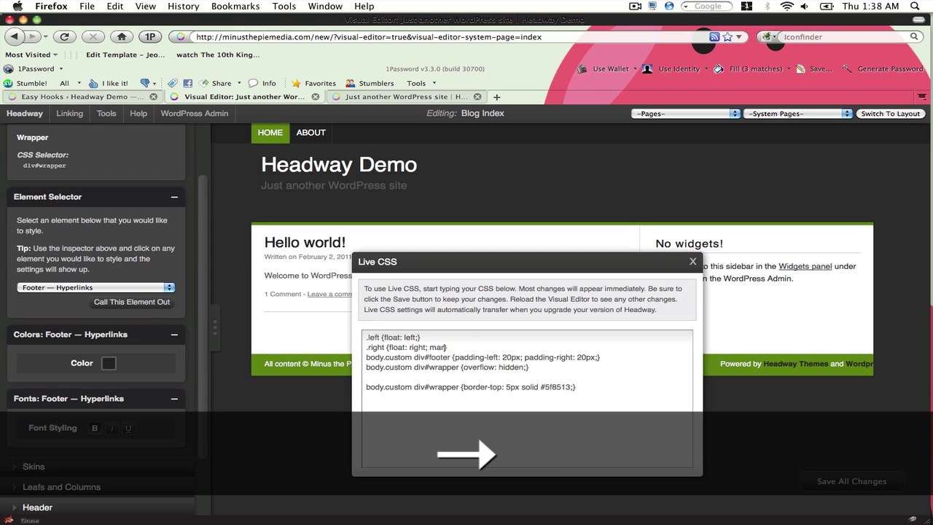
key(BackSpace)
key(BackSpace)
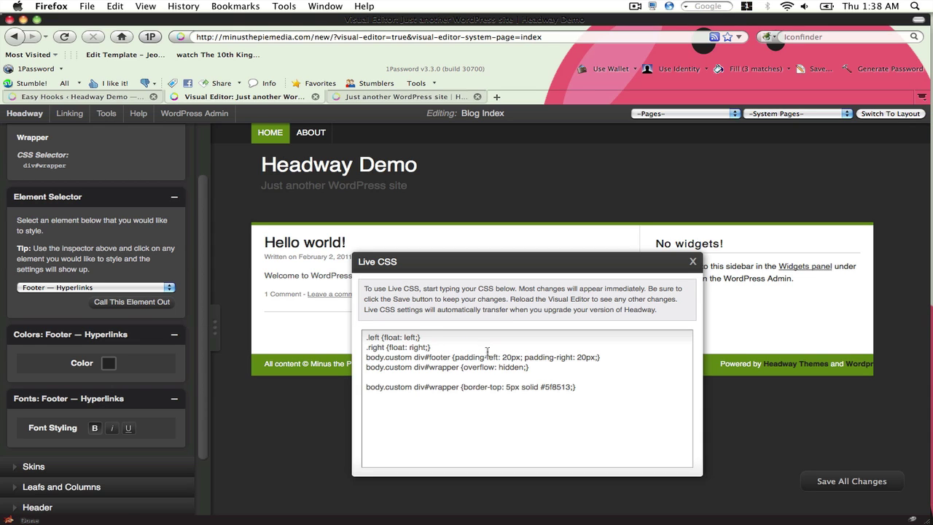
- Replace the wrapper overflow rule with body.custom div#footer {width: 920px;}
triple_click(490, 364)
key(BackSpace)
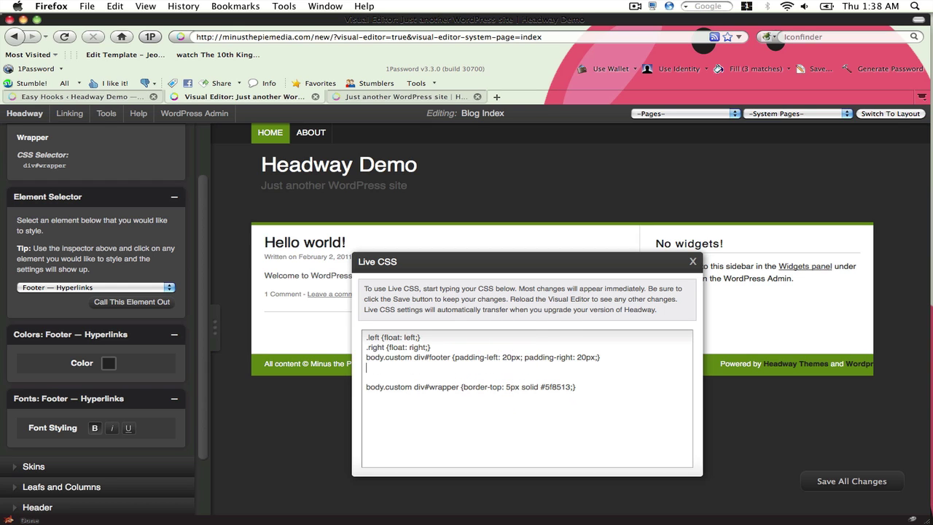
text(body.custom div)
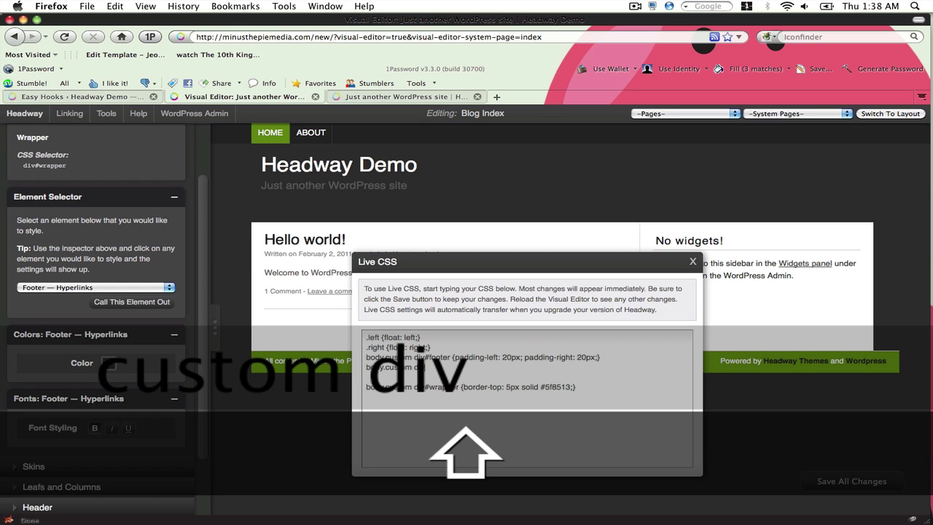
text(#footer {52})
key(Left)
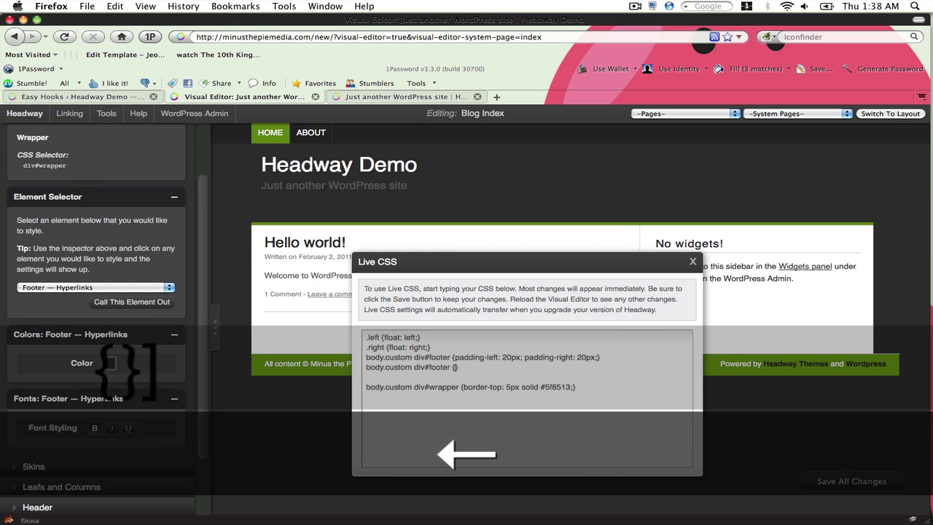
text(520px;)
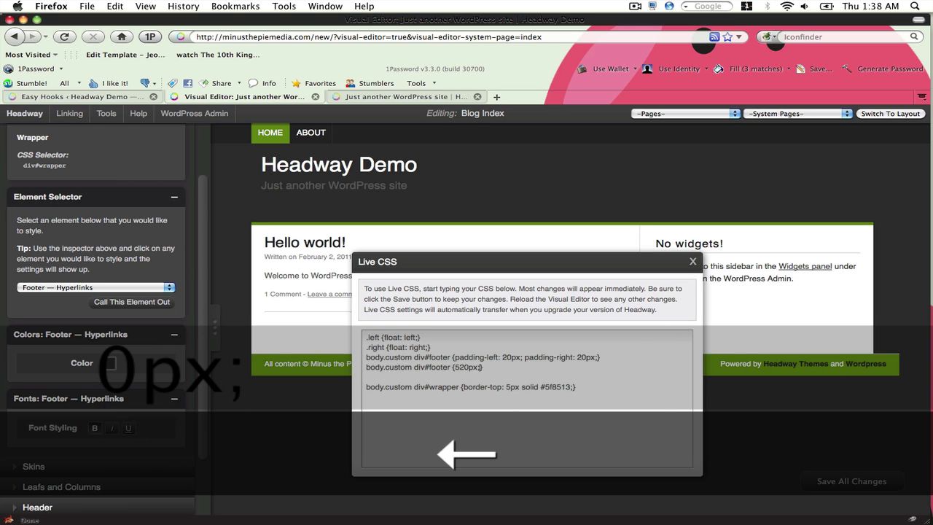
text(w)
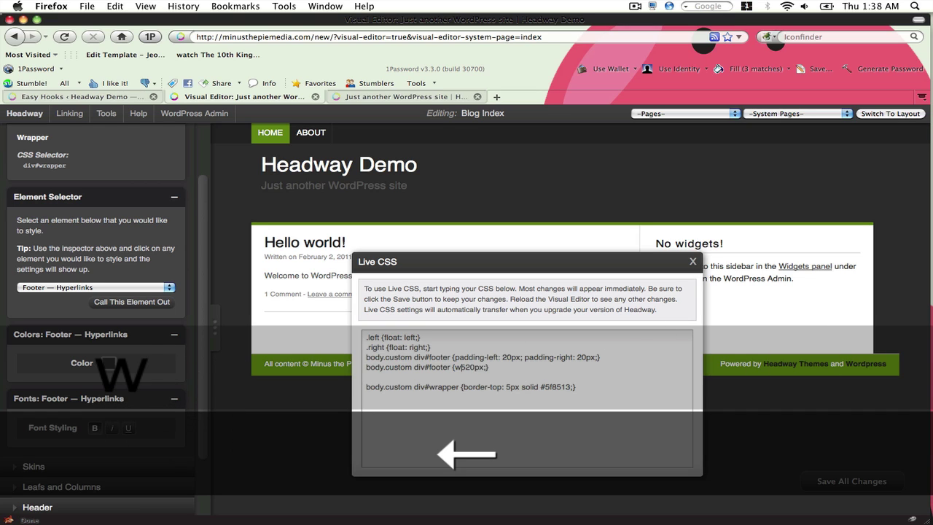
text(idth:)
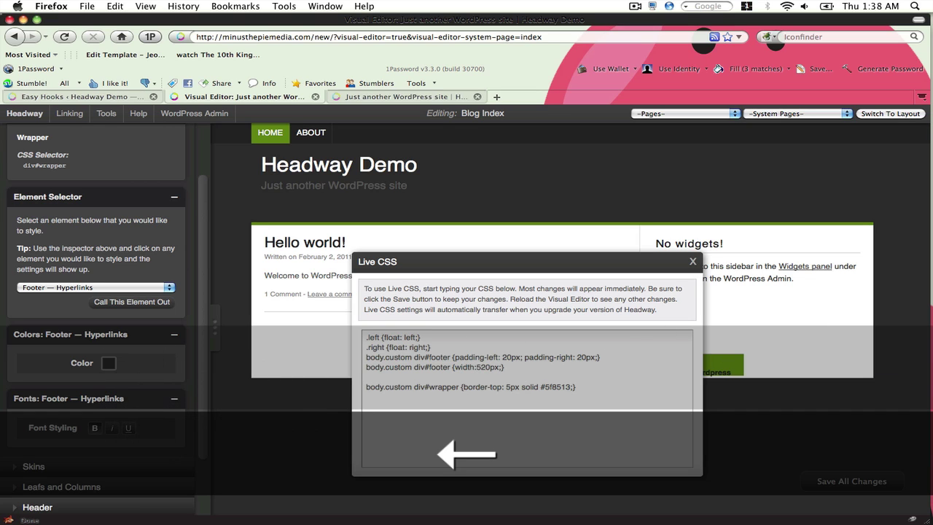
key(Right)
key(Right)
key(Right)
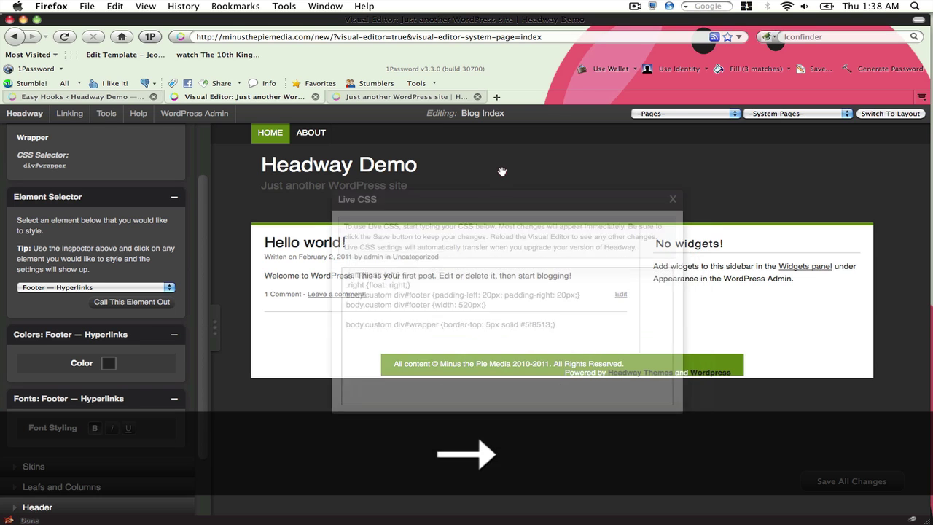
drag(534, 261, 502, 170)
click(451, 276)
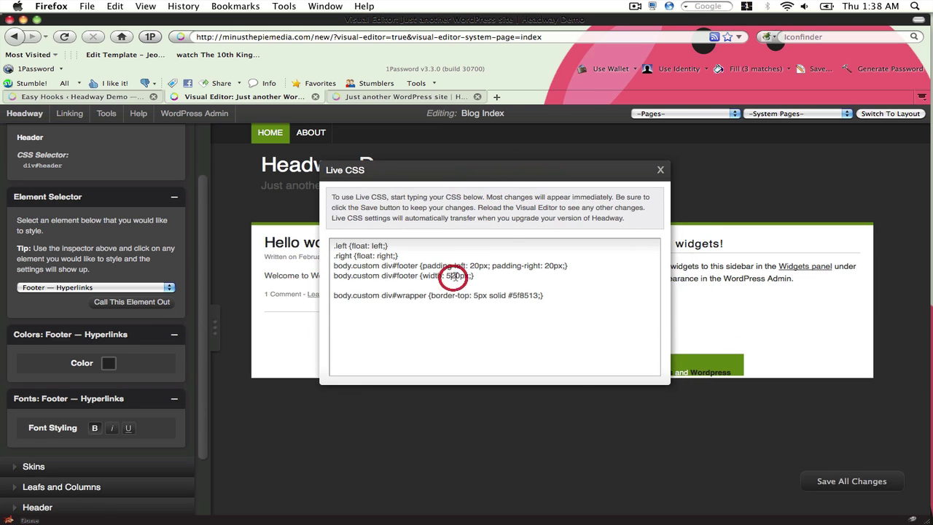
key(BackSpace)
text(9)
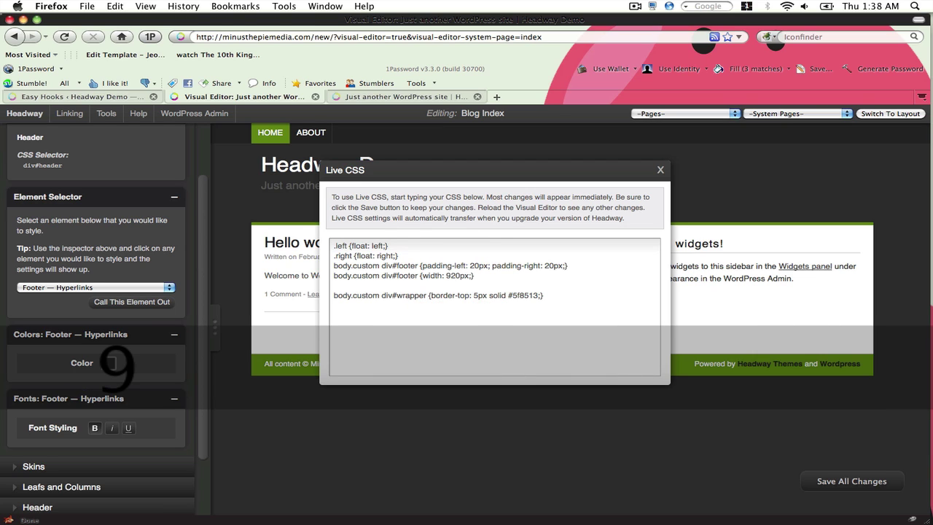
click(659, 171)
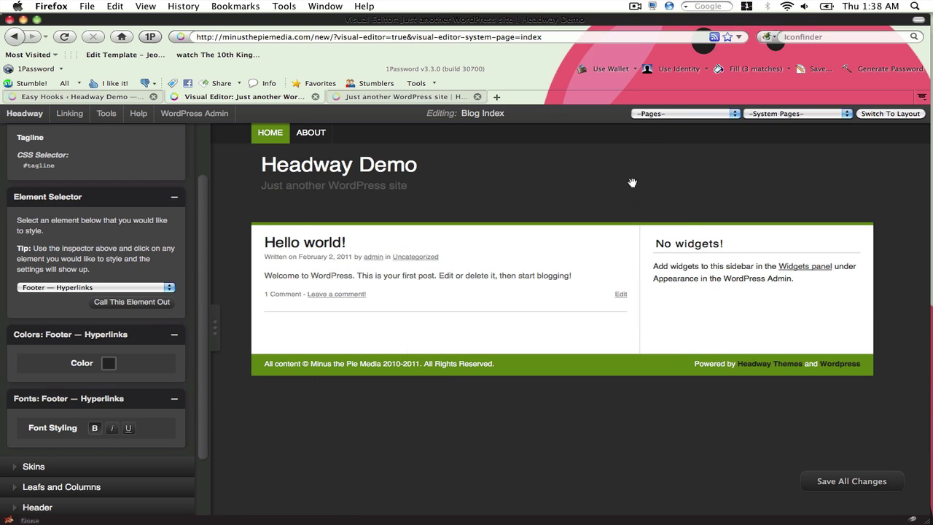
- Give Leaf Column #2 a pale green-grey #dfe3dc background
click(661, 315)
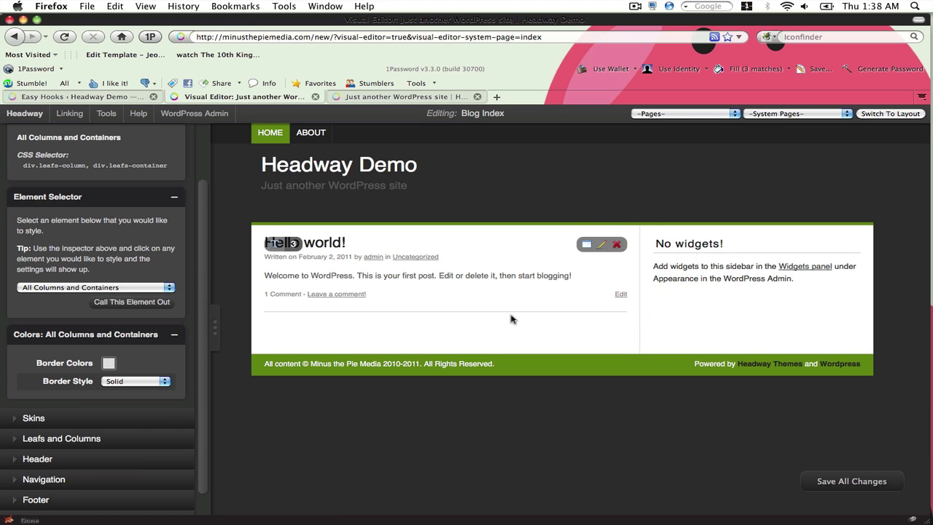
click(109, 287)
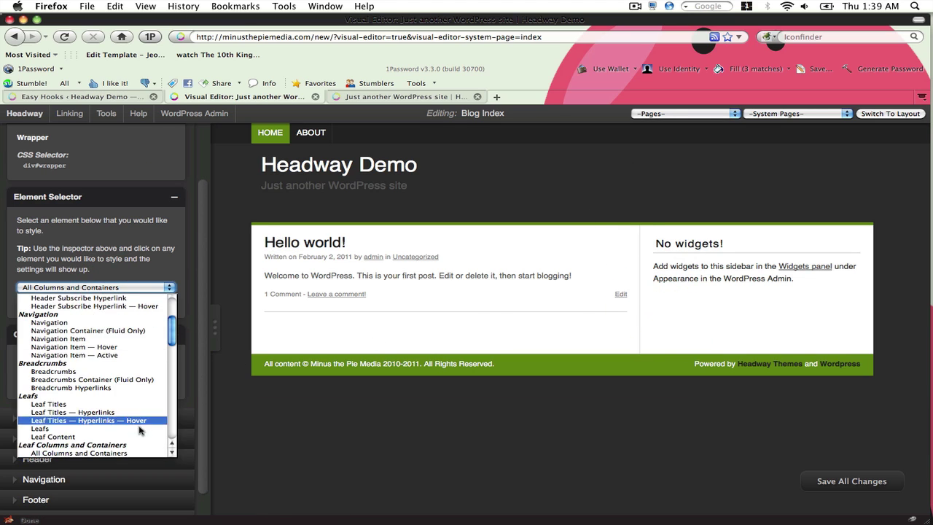
click(172, 453)
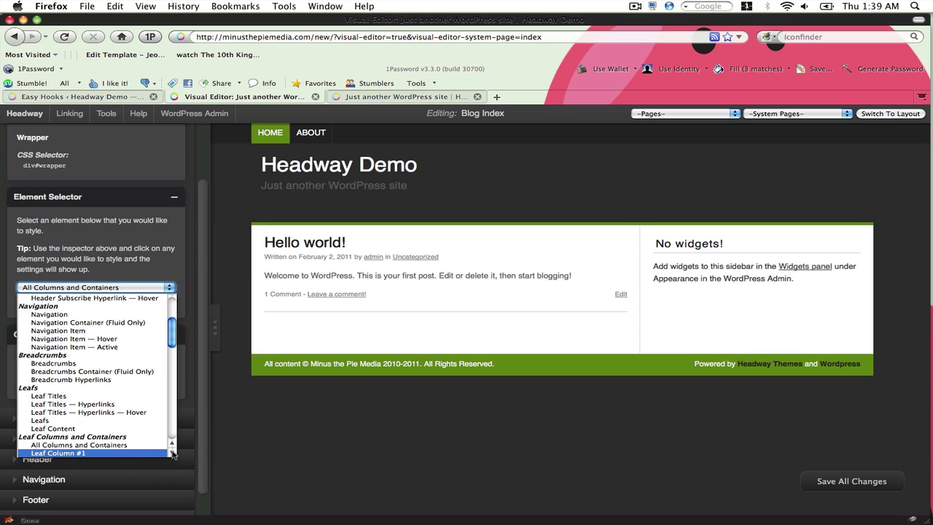
click(172, 454)
click(108, 363)
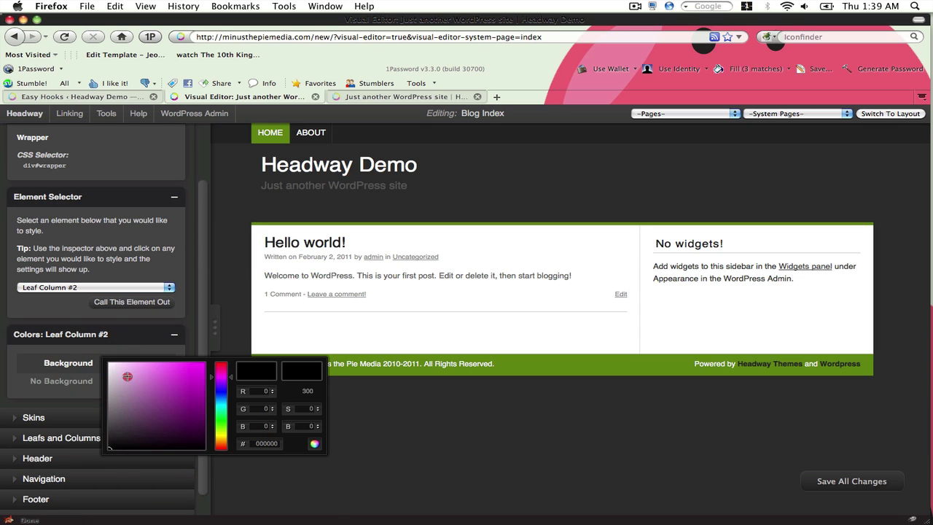
drag(114, 372, 102, 368)
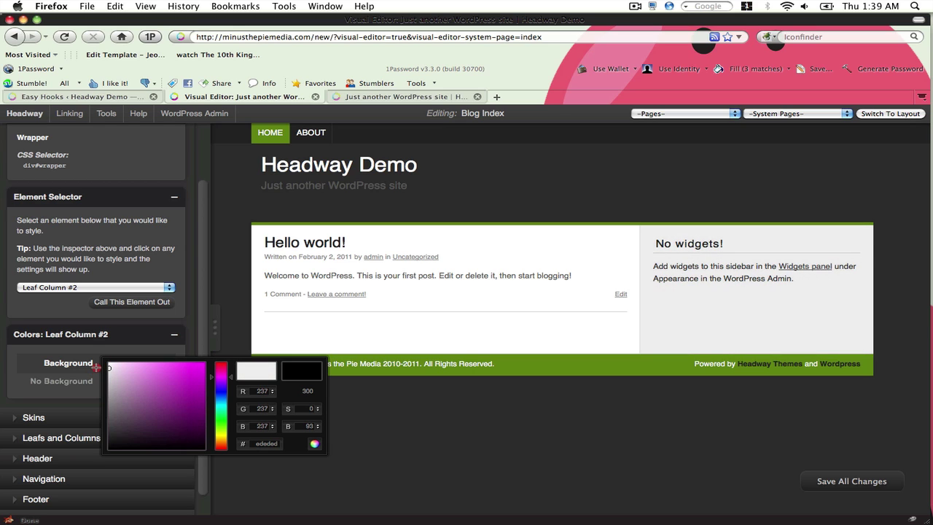
drag(221, 419, 222, 430)
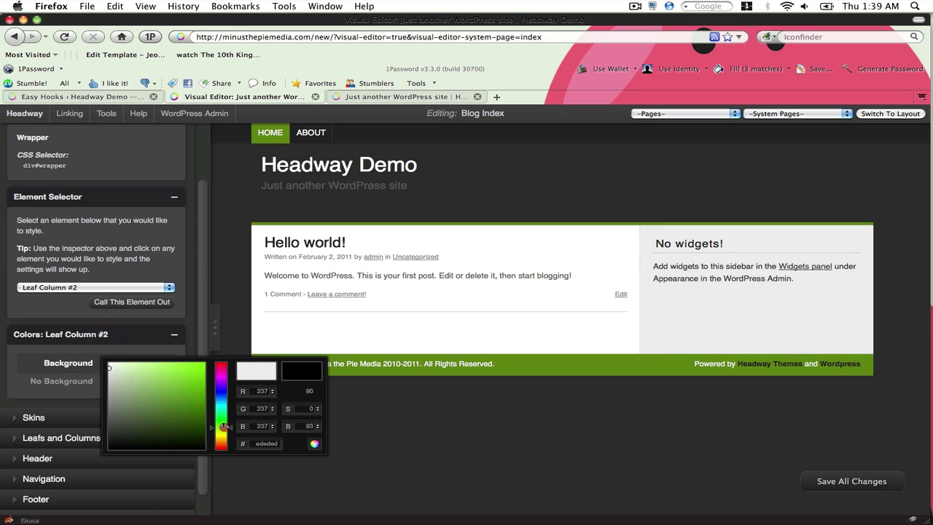
mouse_move(125, 385)
mouse_down()
mouse_move(123, 371)
mouse_move(90, 375)
mouse_up()
drag(105, 371, 115, 364)
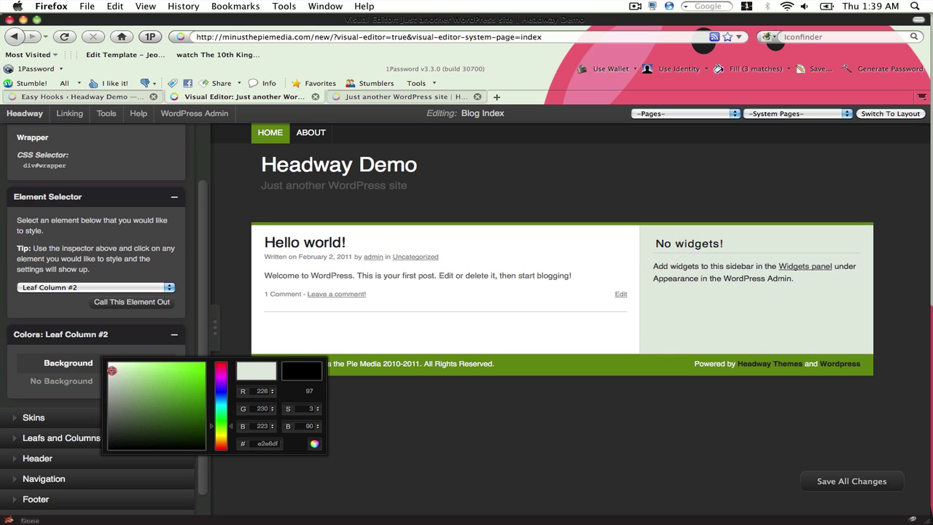
click(313, 443)
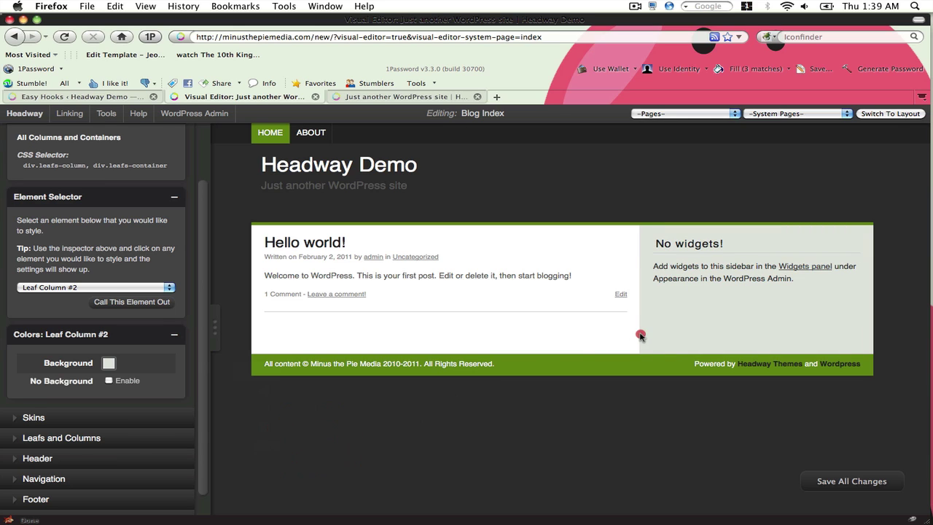
- Set the All Columns and Containers border colour to pale green-grey #d9dece
click(642, 337)
click(104, 363)
mouse_move(108, 370)
mouse_down()
mouse_move(114, 377)
mouse_move(116, 360)
mouse_move(114, 373)
mouse_up()
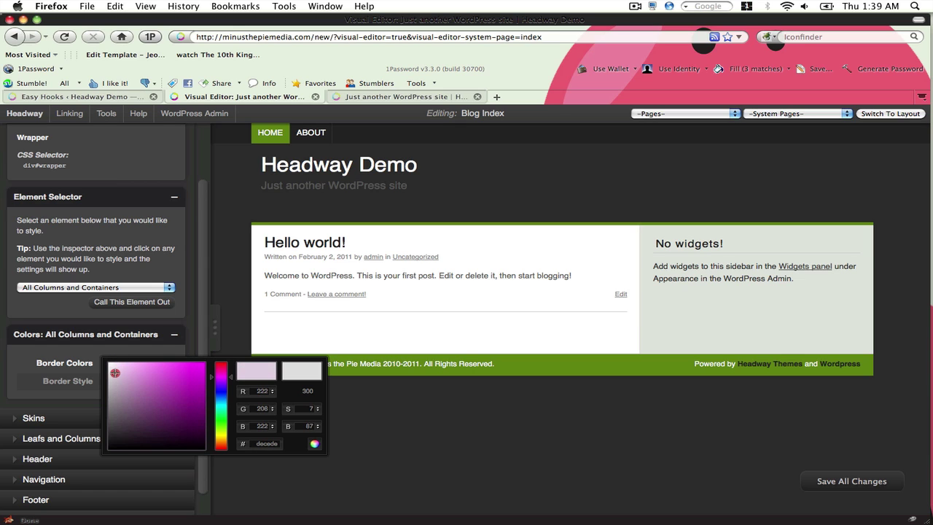
drag(220, 398, 221, 430)
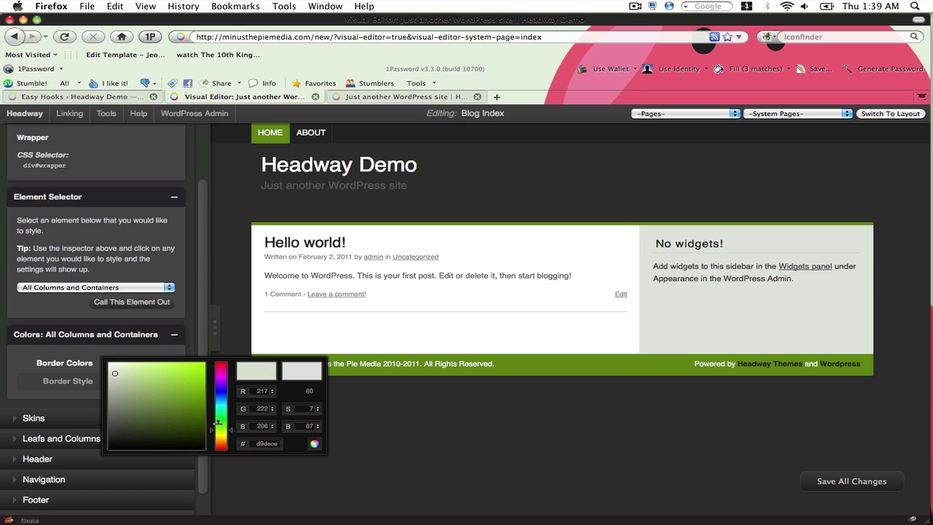
click(314, 445)
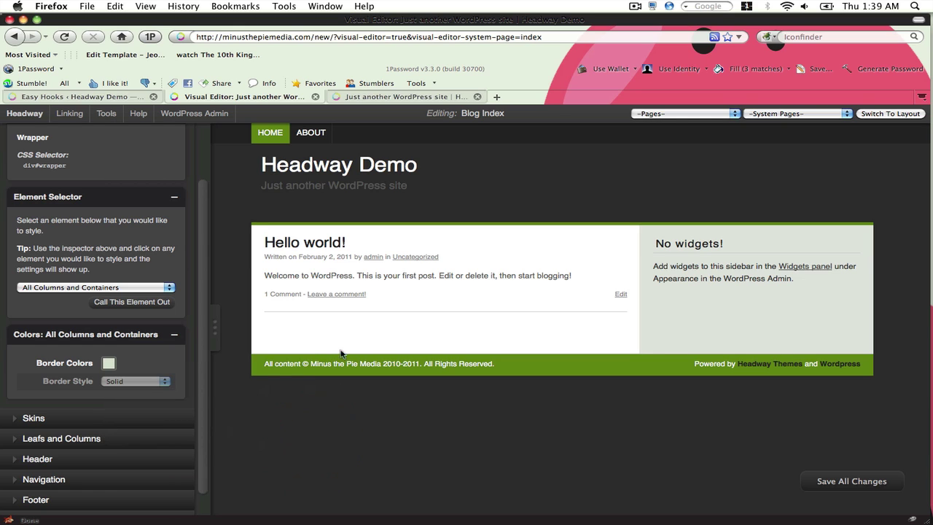
- Select Posts and enter 0 in its Bottom Border px field
click(352, 315)
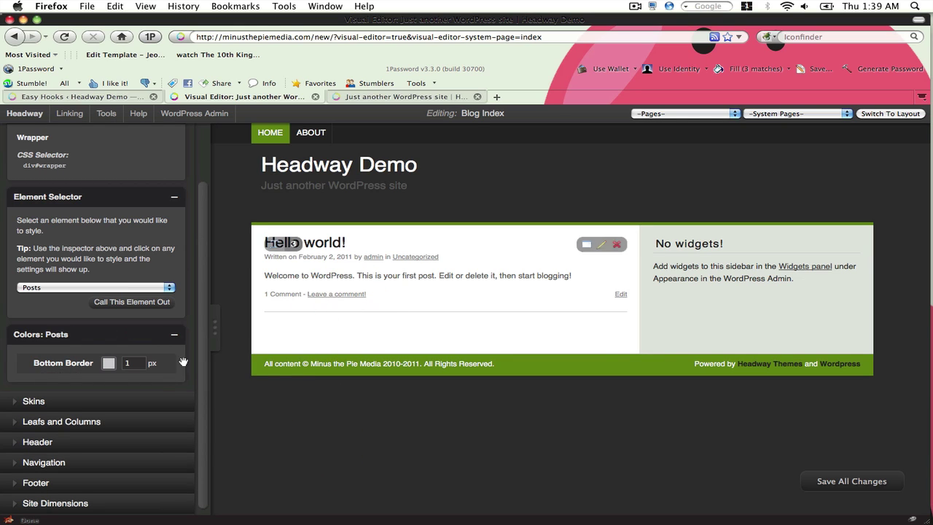
scroll(175, 364, down, 1)
double_click(125, 358)
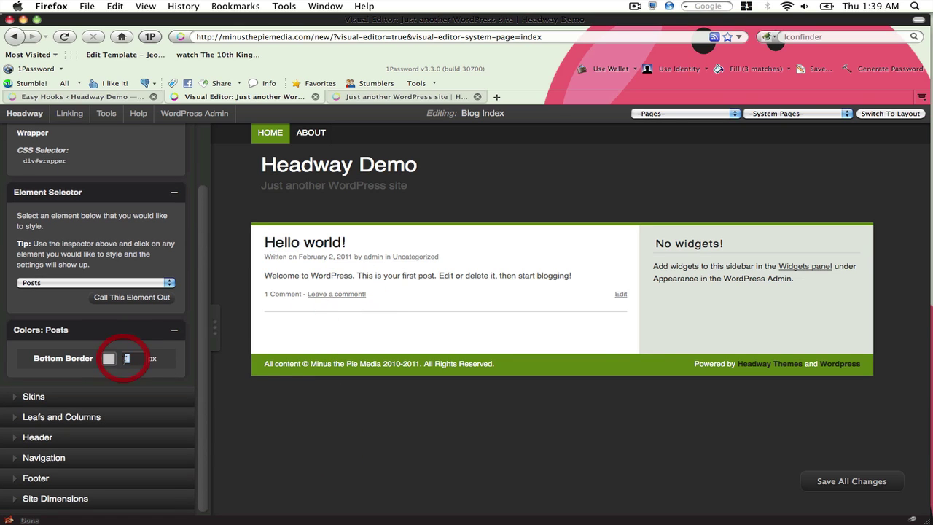
text(0)
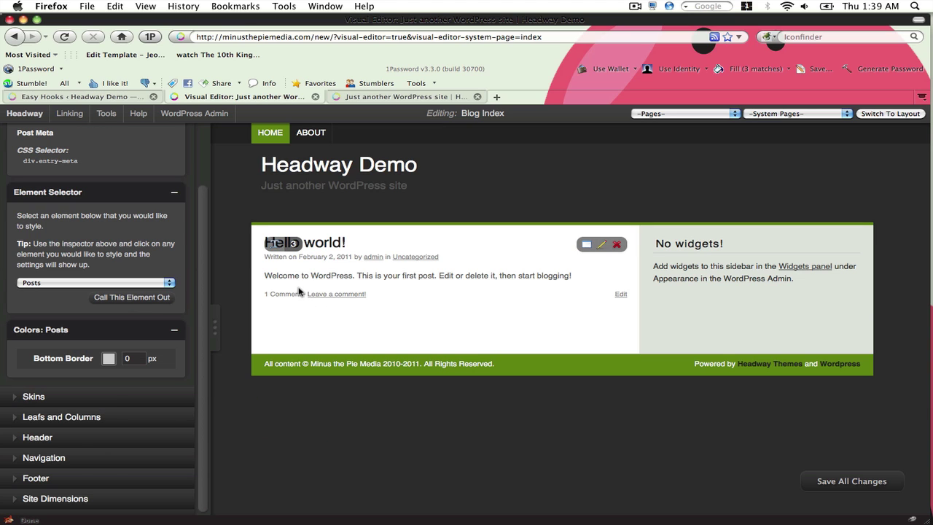
- Make the post content text 15px and dark grey
click(302, 280)
click(149, 442)
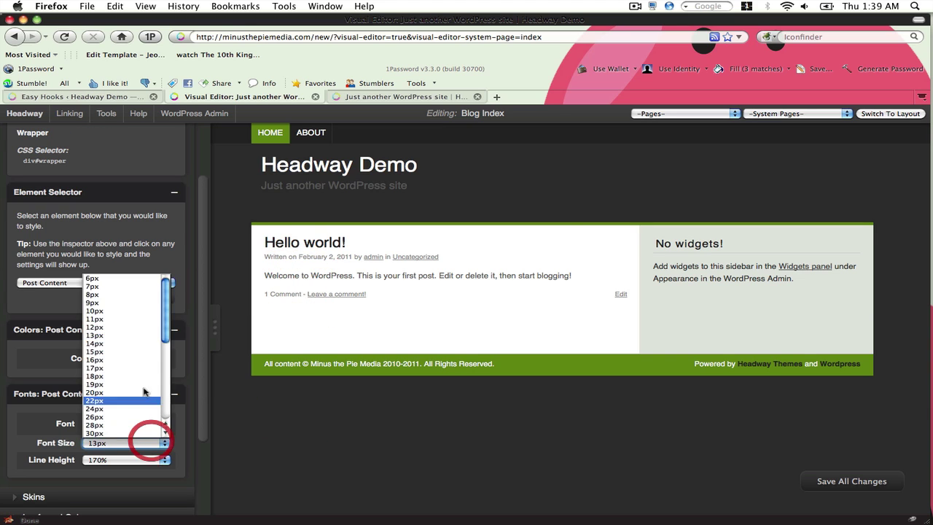
click(139, 352)
click(137, 357)
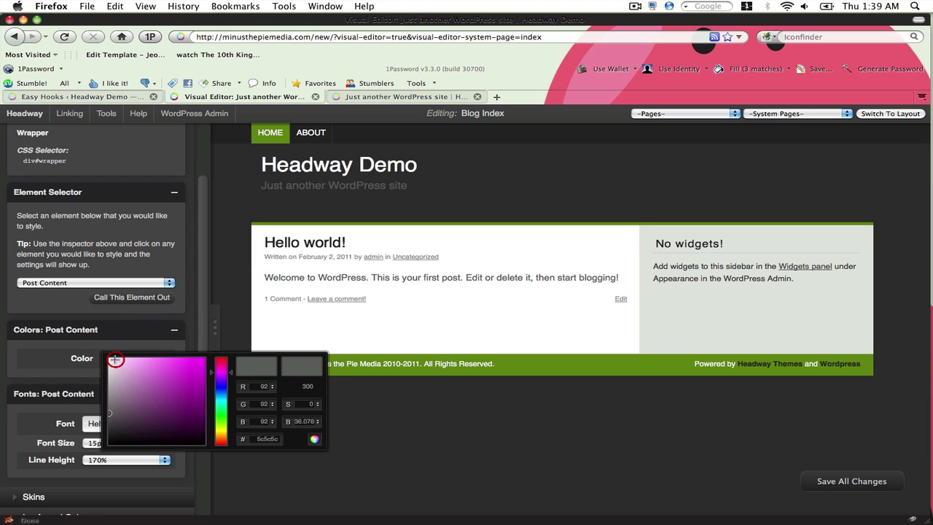
click(128, 384)
drag(128, 384, 113, 419)
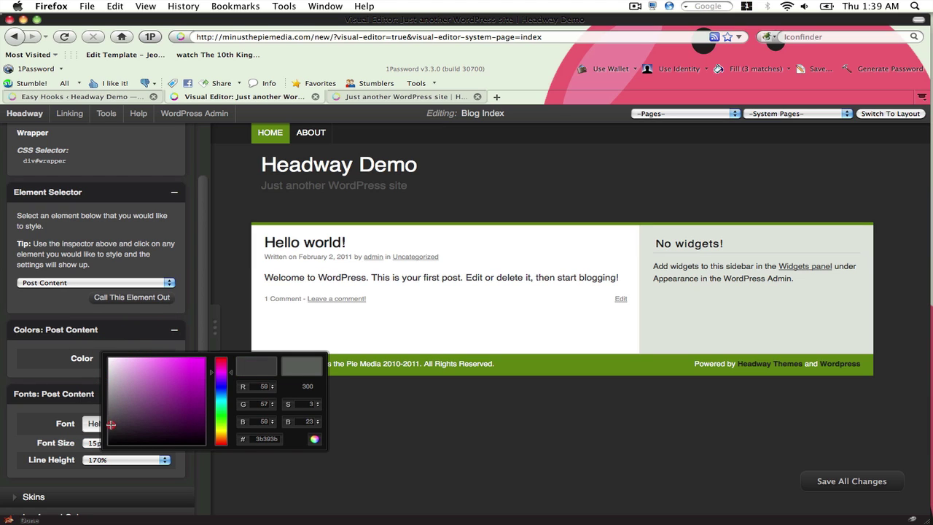
click(311, 435)
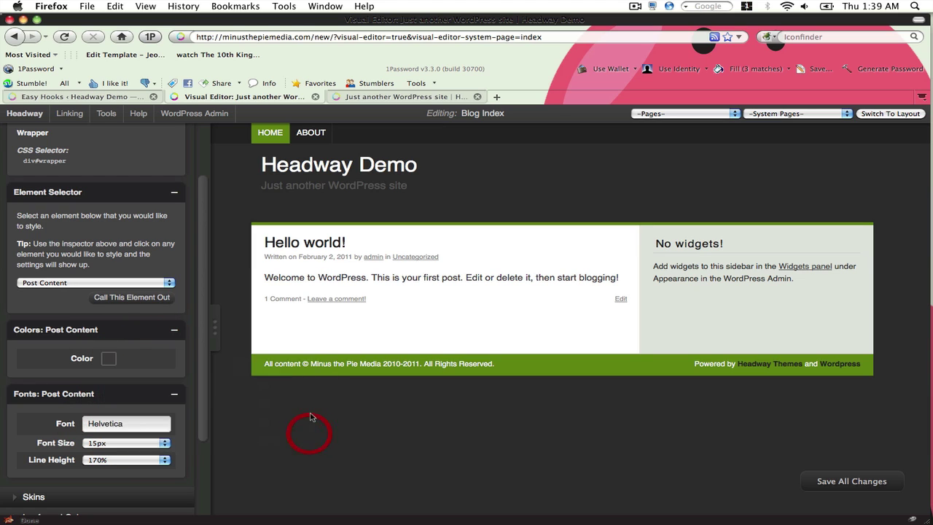
- Collapse the styles, navigation and header settings panels, then save all changes
click(307, 190)
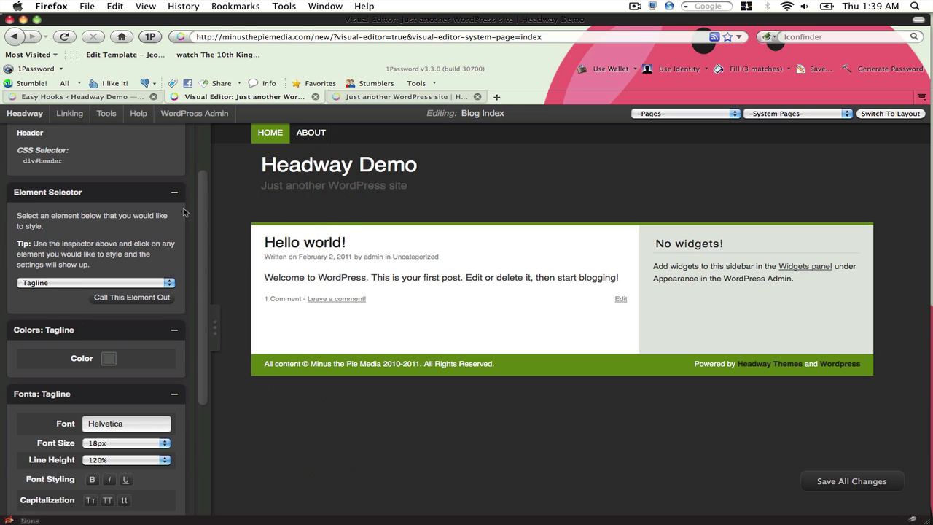
scroll(135, 158, up, 3)
click(130, 135)
click(88, 216)
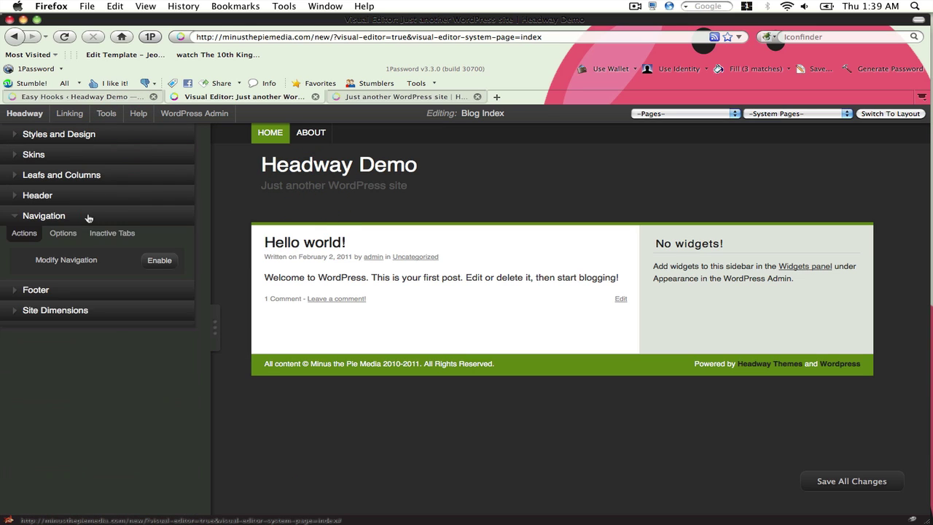
click(76, 195)
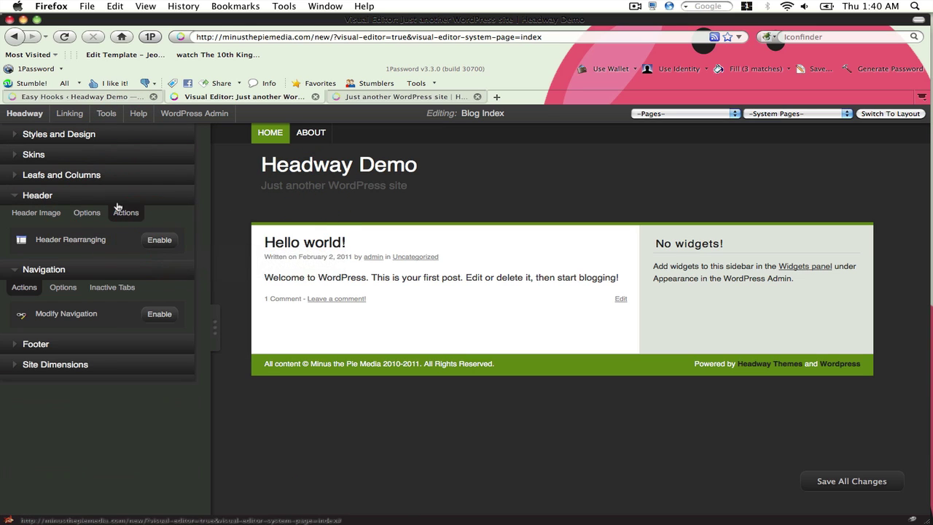
click(116, 200)
click(113, 218)
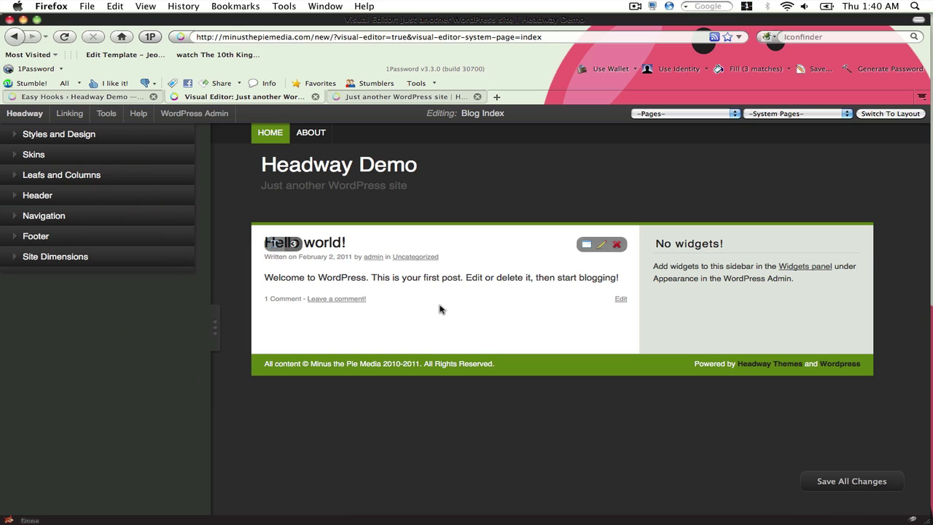
mouse_move(445, 287)
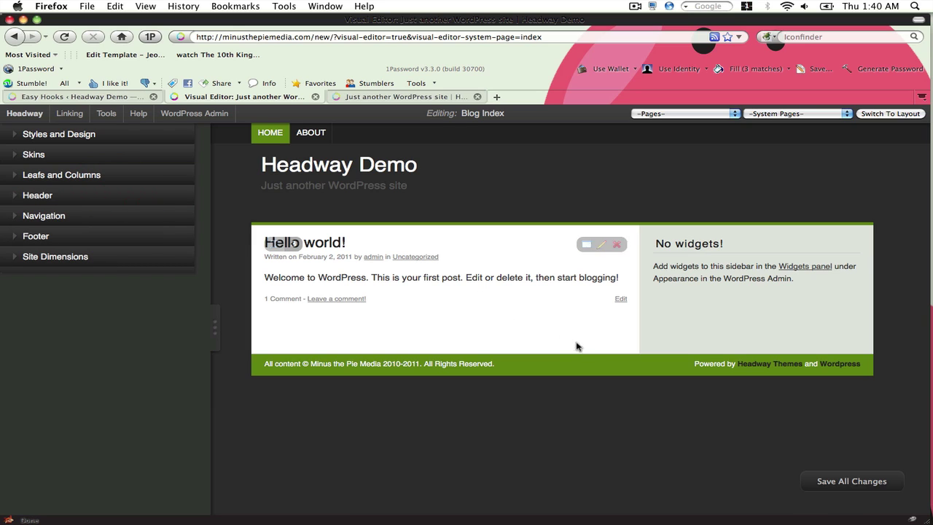
click(820, 477)
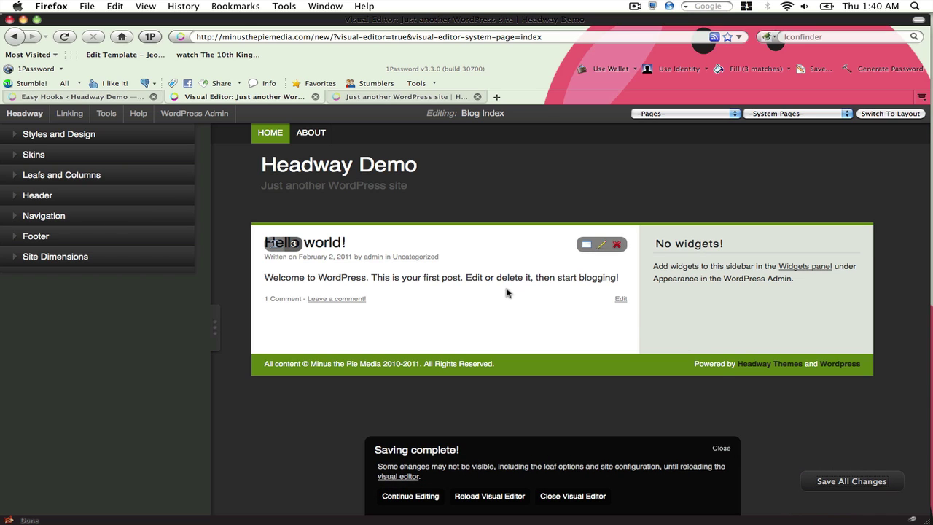
- Set the Site Dimensions wrapper vertical margin to 5px, save, and close the visual editor
click(133, 254)
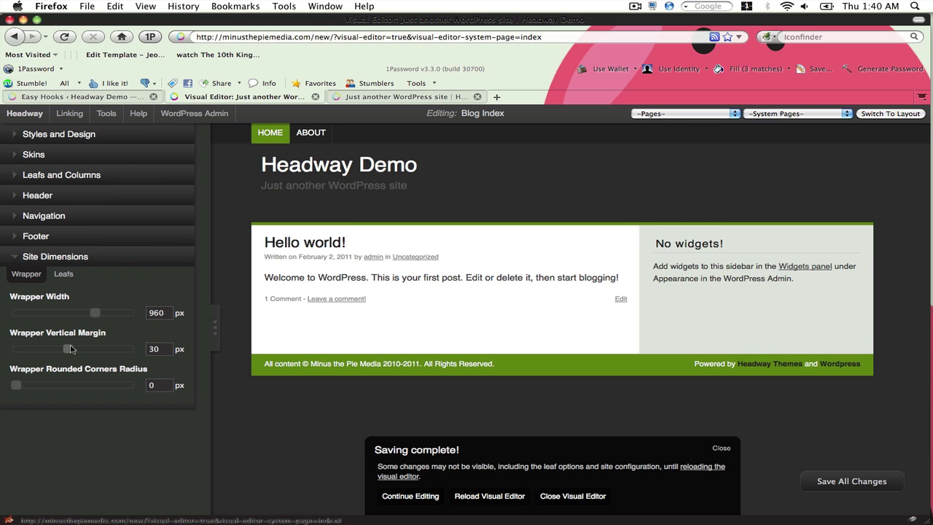
drag(67, 349, 24, 341)
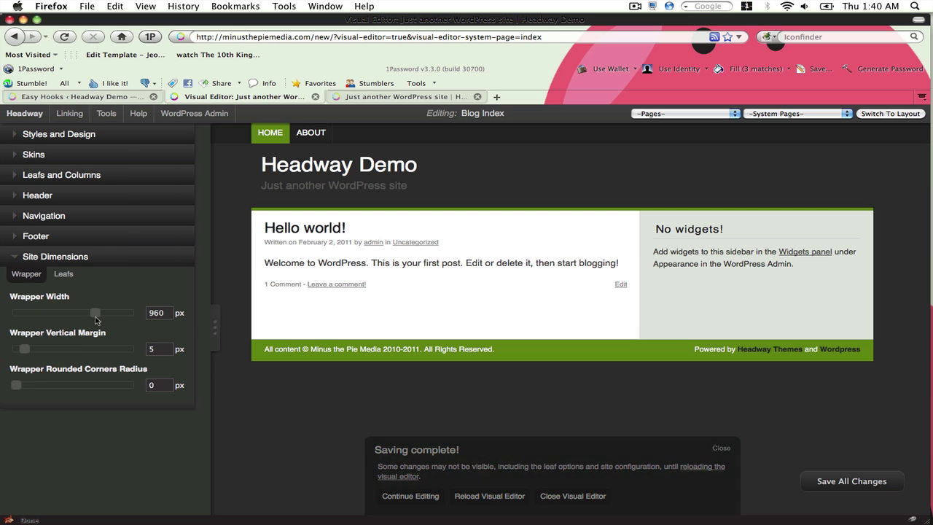
click(818, 477)
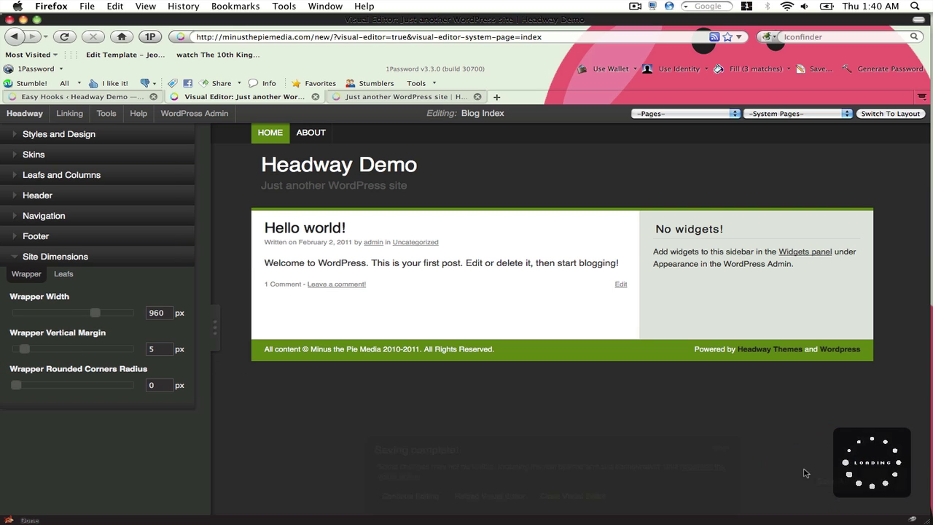
click(583, 496)
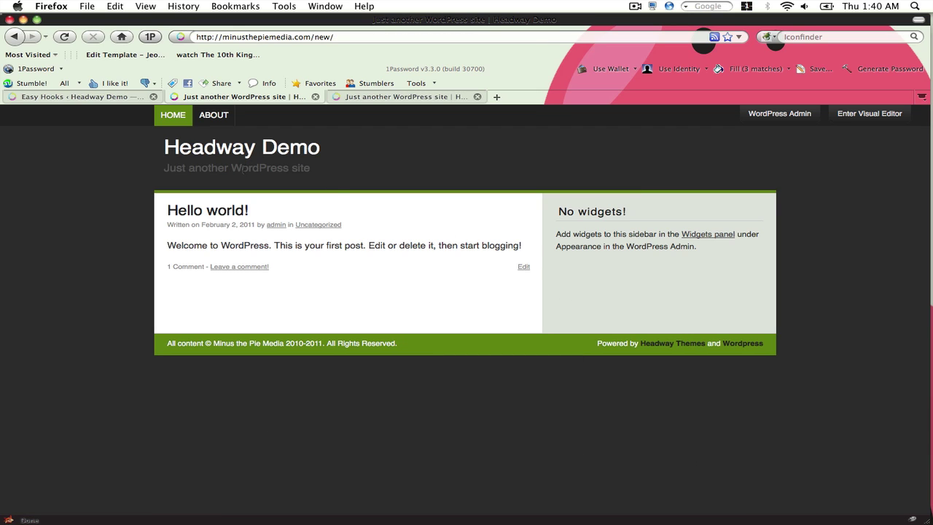
- Go to the Posts section of Headway Configuration in WordPress Admin
click(109, 96)
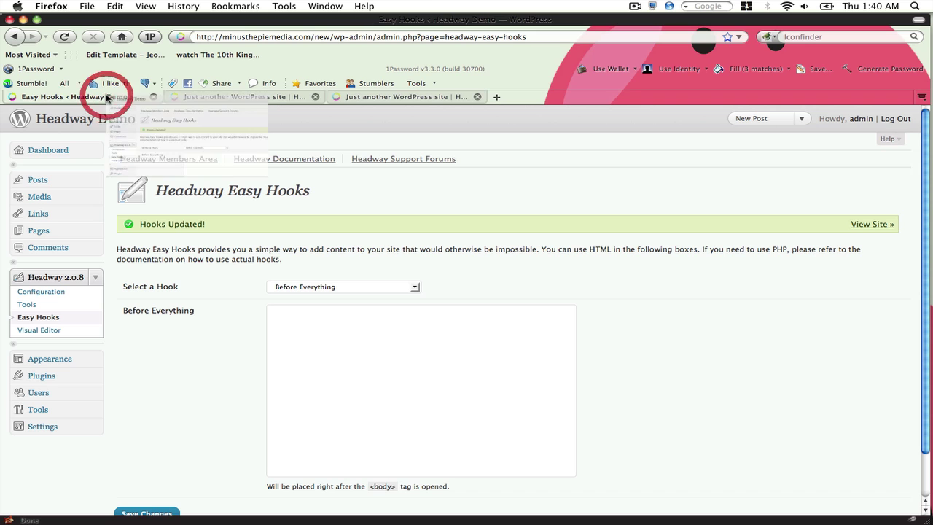
click(87, 281)
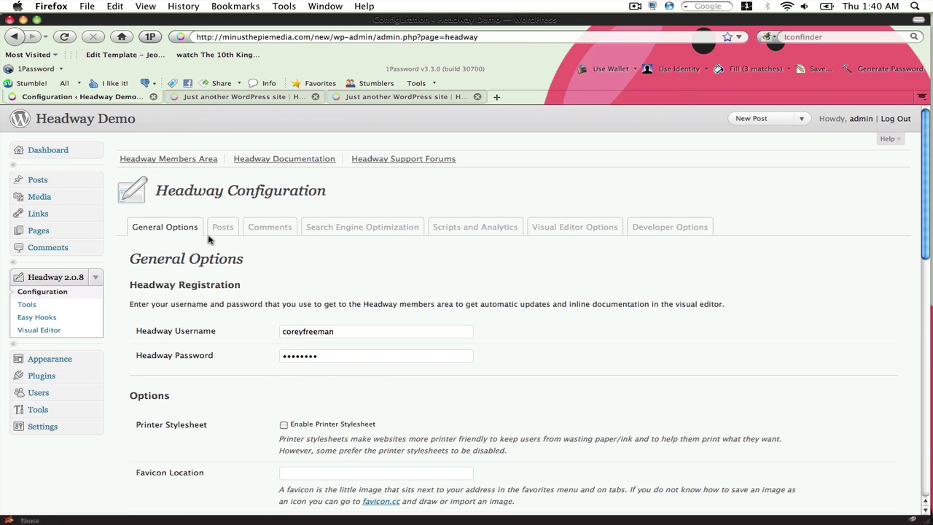
click(222, 228)
scroll(259, 277, down, 2)
scroll(264, 277, down, 8)
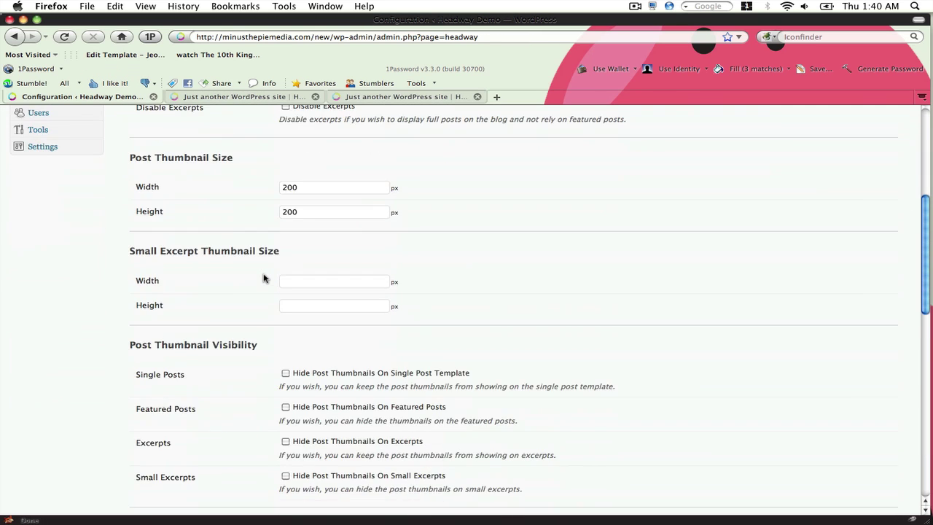
scroll(265, 277, down, 4)
scroll(266, 276, down, 7)
scroll(270, 277, down, 2)
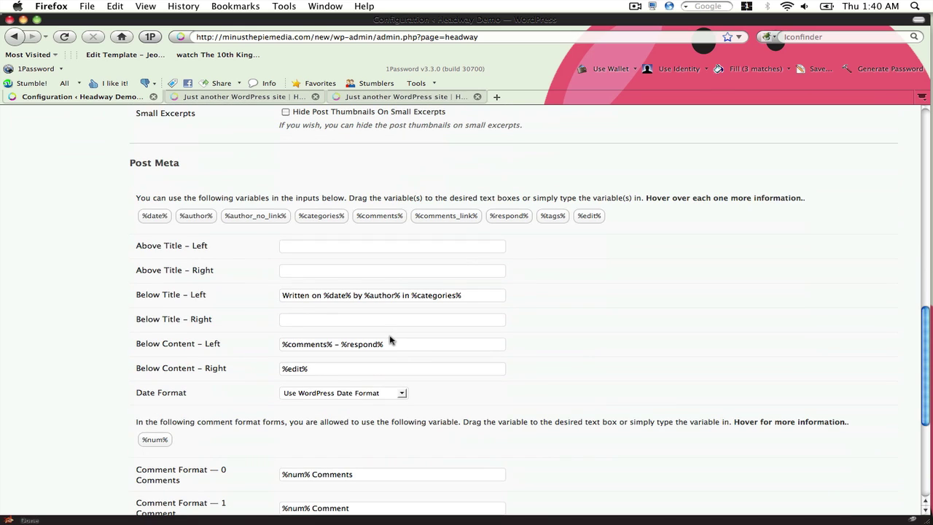
- Clear the below-content left and right meta fields and the below-title meta text
shift+click(389, 341)
key(BackSpace)
click(373, 365)
double_click(372, 365)
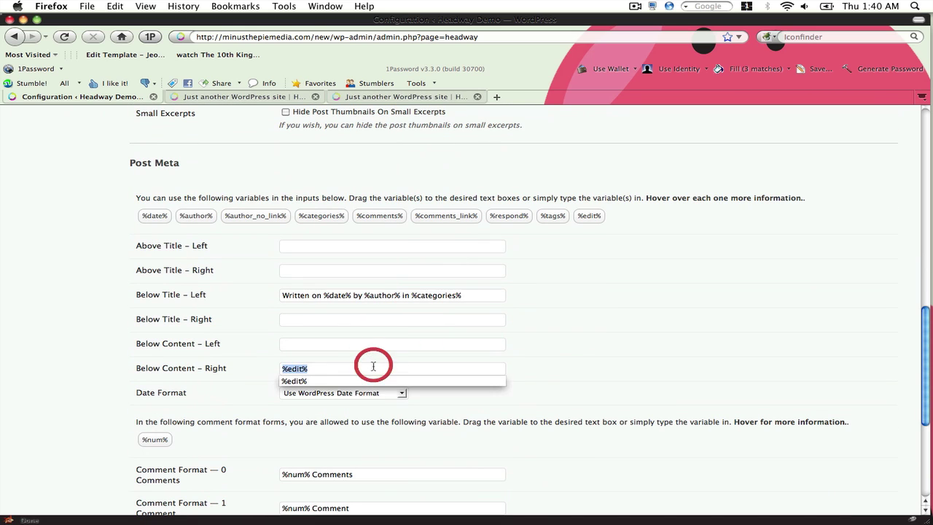
key(BackSpace)
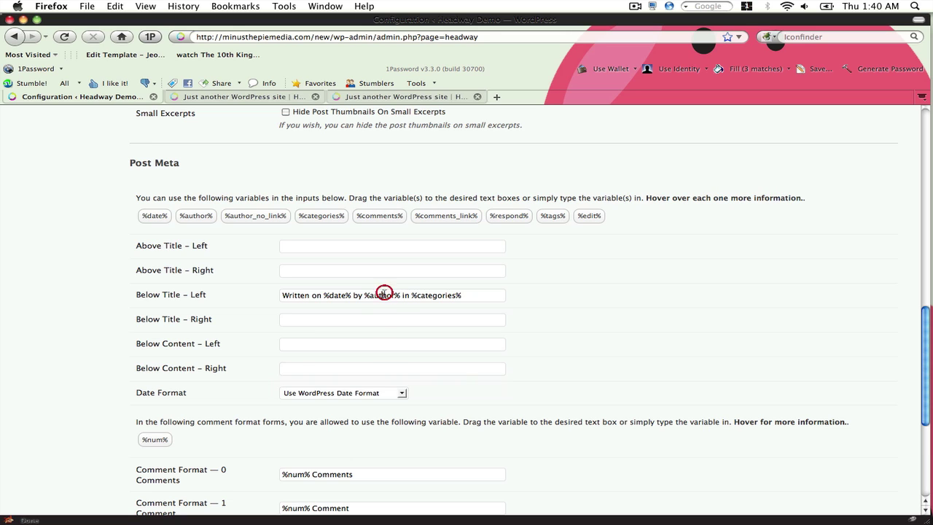
triple_click(384, 293)
key(BackSpace)
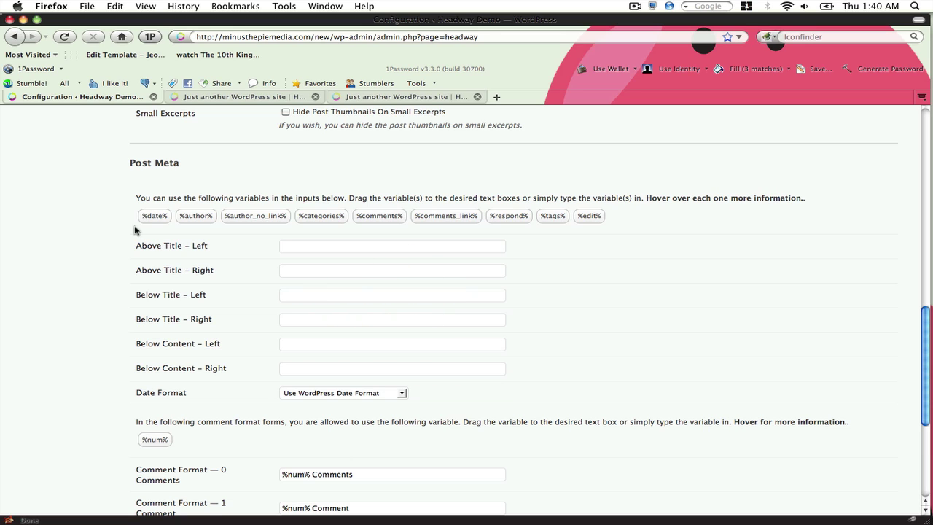
- Build the below-title meta as '%date% / %comments_link% / %categories%'
drag(154, 215, 299, 296)
text(/)
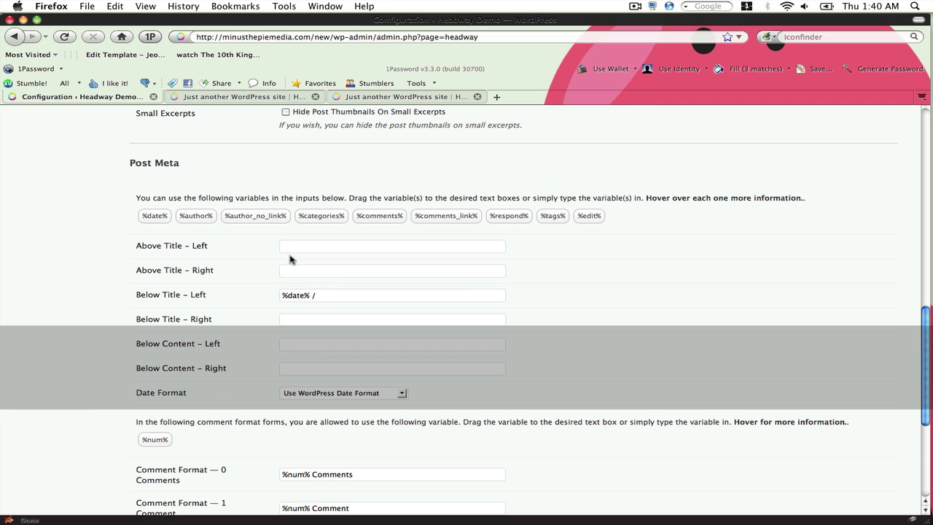
drag(319, 217, 329, 219)
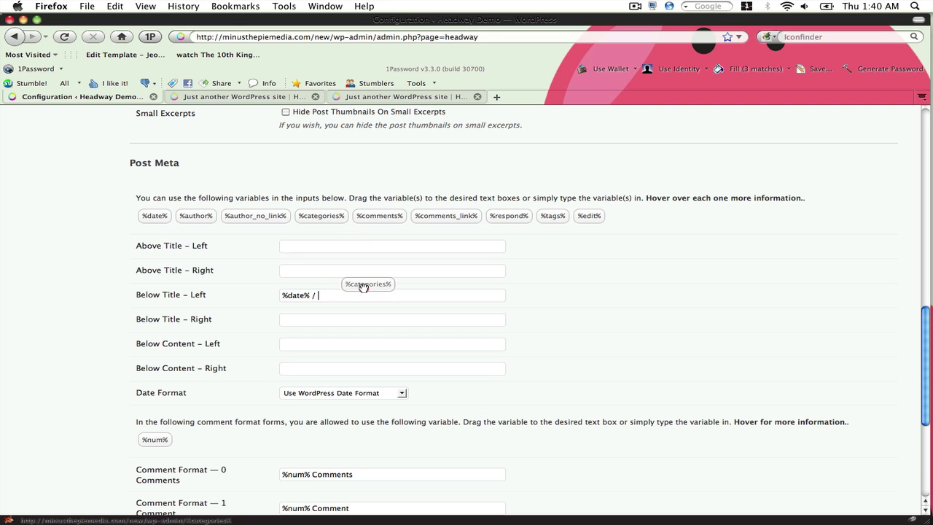
drag(445, 216, 390, 296)
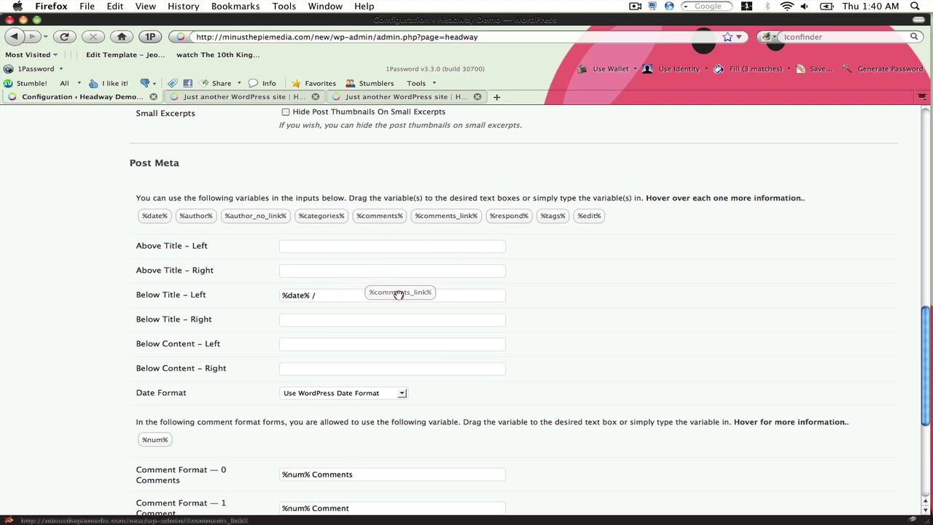
text(/)
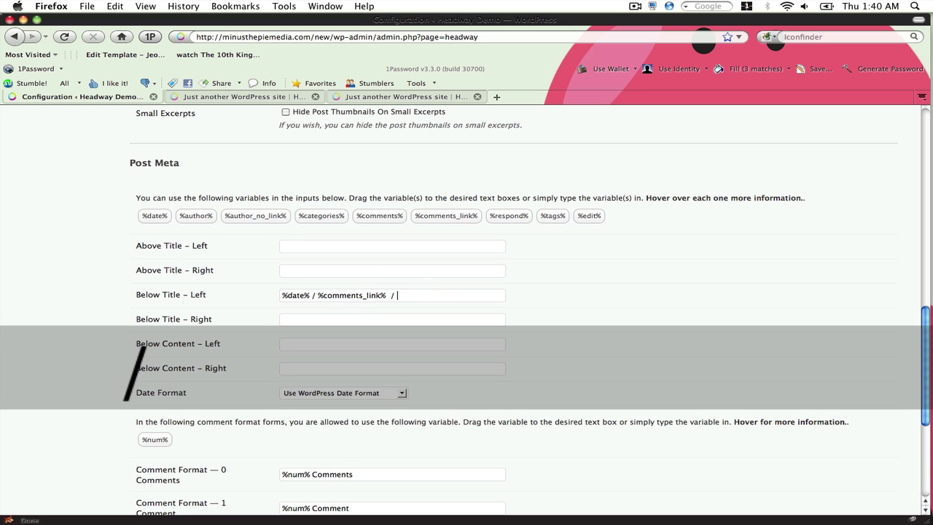
drag(321, 216, 425, 297)
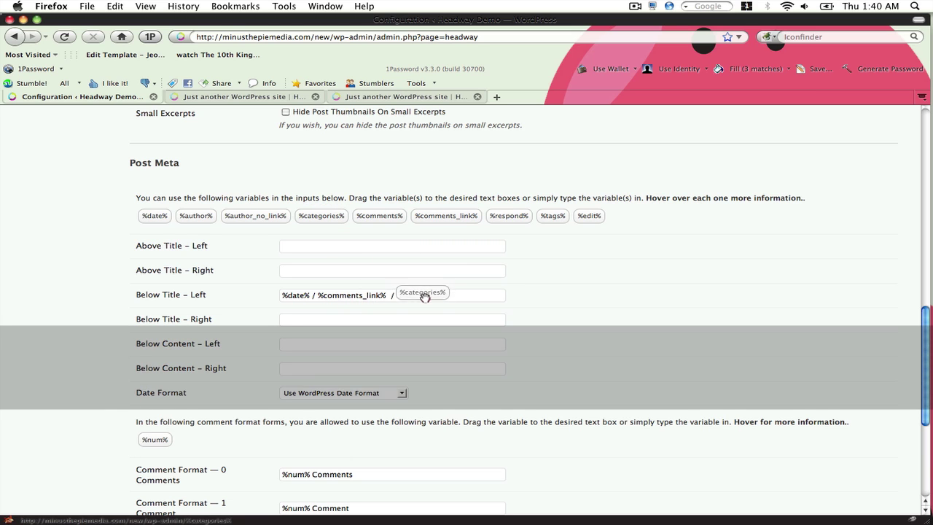
- Save the post meta configuration and reload the live site to check it
scroll(425, 300, down, 5)
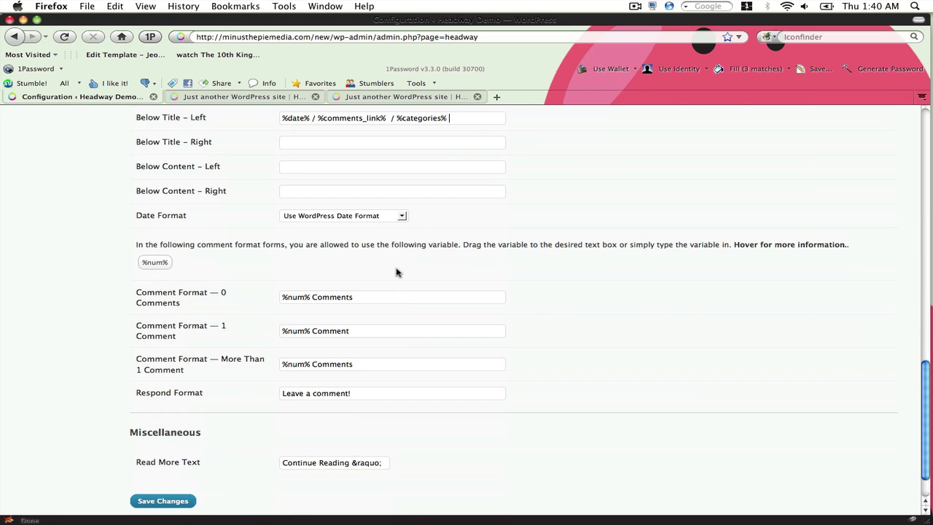
click(391, 120)
scroll(388, 201, down, 2)
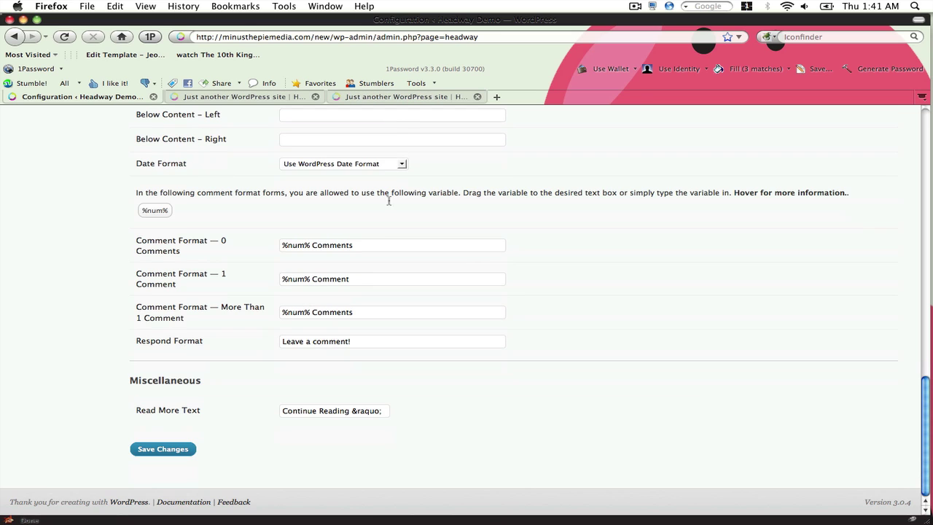
click(164, 452)
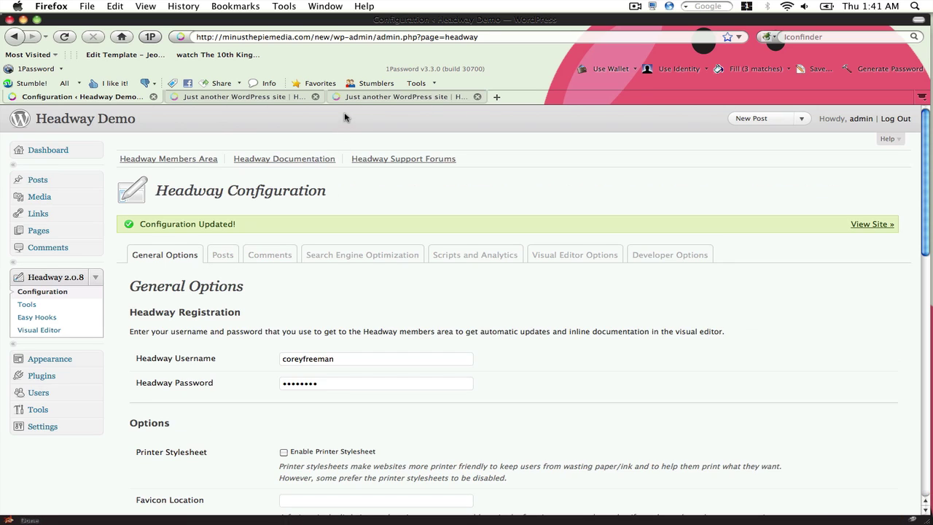
click(347, 97)
click(72, 42)
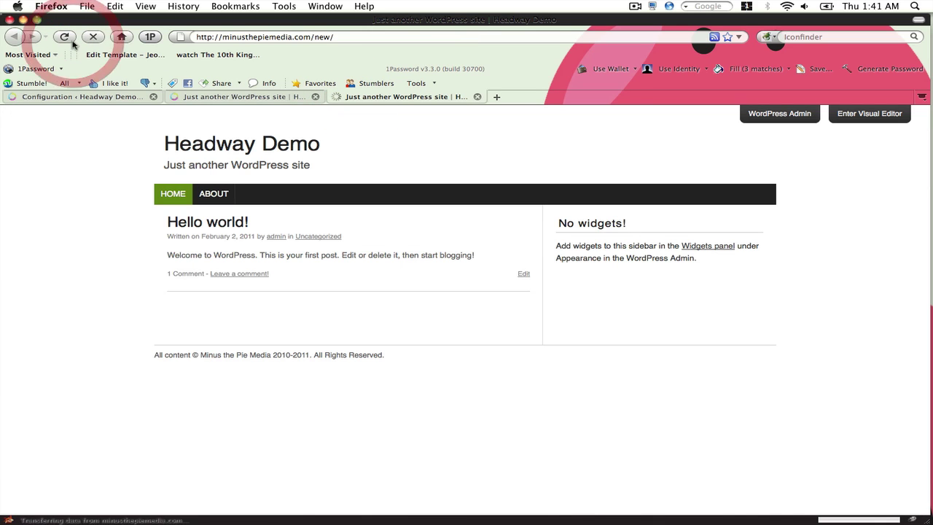
click(315, 97)
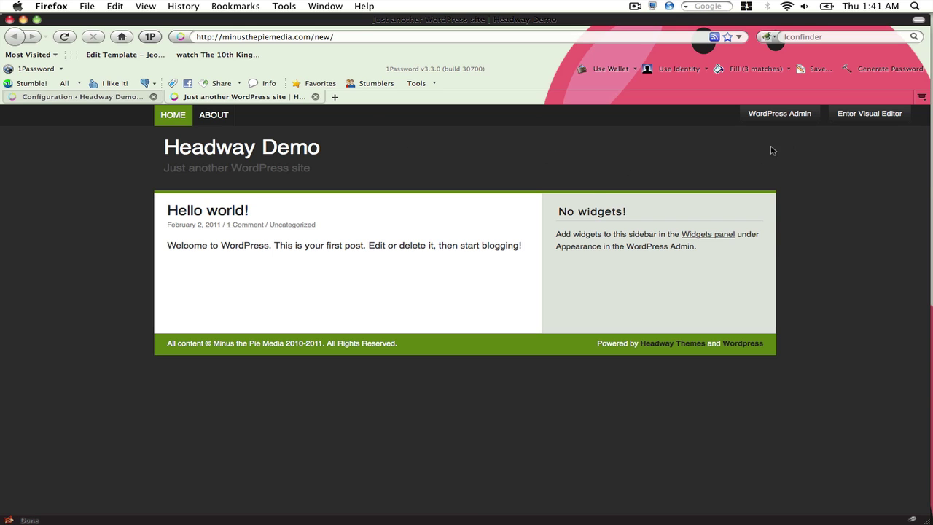
- Go to the Appearance > Widgets page in WordPress Admin
click(126, 97)
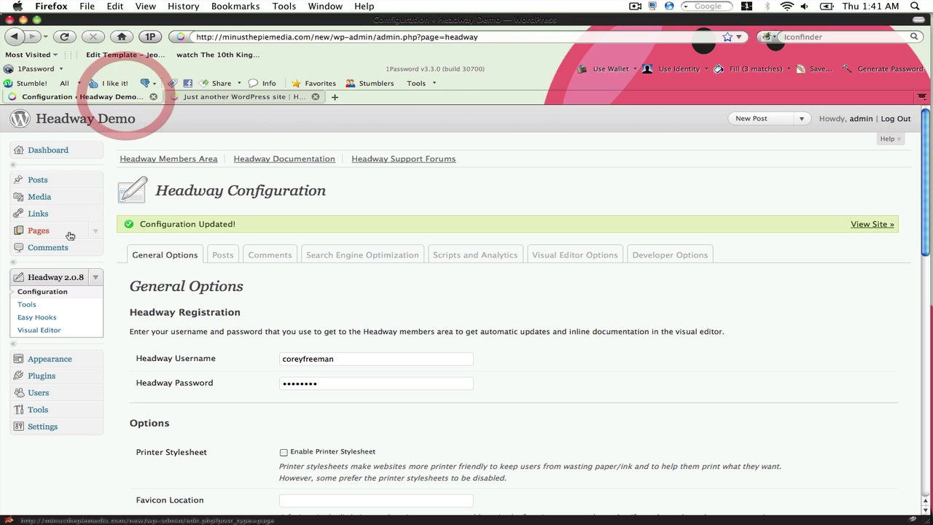
click(98, 278)
click(93, 305)
click(65, 333)
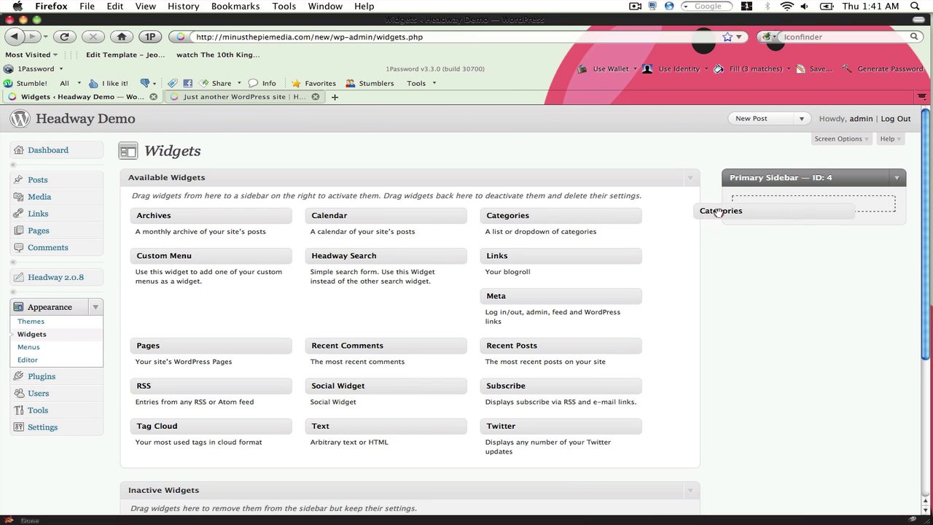
- Add Categories, Links and Recent Posts widgets to the Primary Sidebar, then reload the site
drag(505, 218, 711, 213)
mouse_move(608, 258)
mouse_down()
mouse_move(680, 262)
mouse_move(777, 235)
mouse_move(787, 308)
mouse_move(818, 229)
mouse_move(809, 215)
mouse_up()
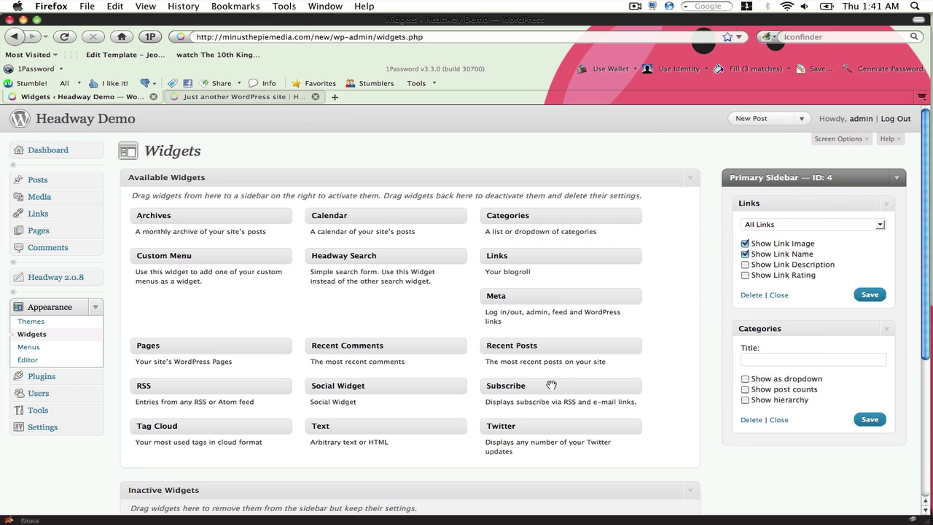
mouse_move(541, 351)
mouse_down()
mouse_move(749, 255)
mouse_move(766, 217)
mouse_up()
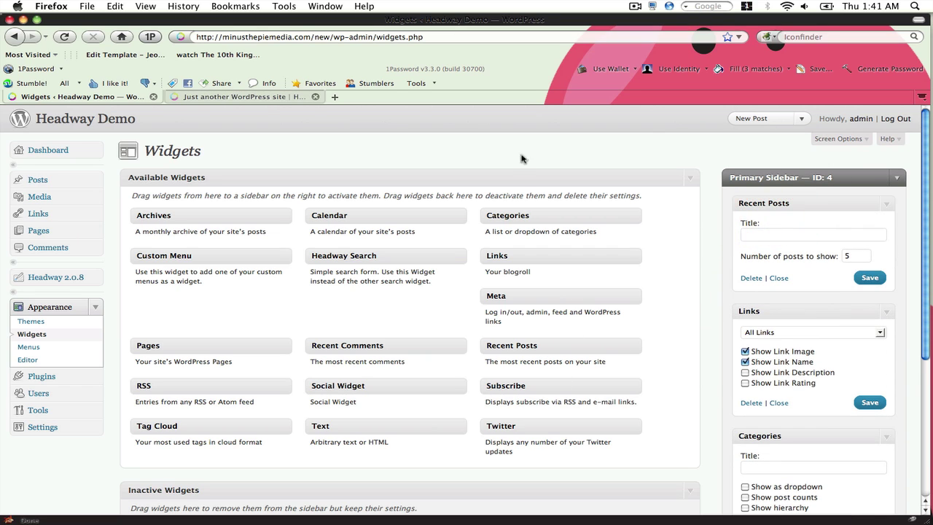
click(264, 96)
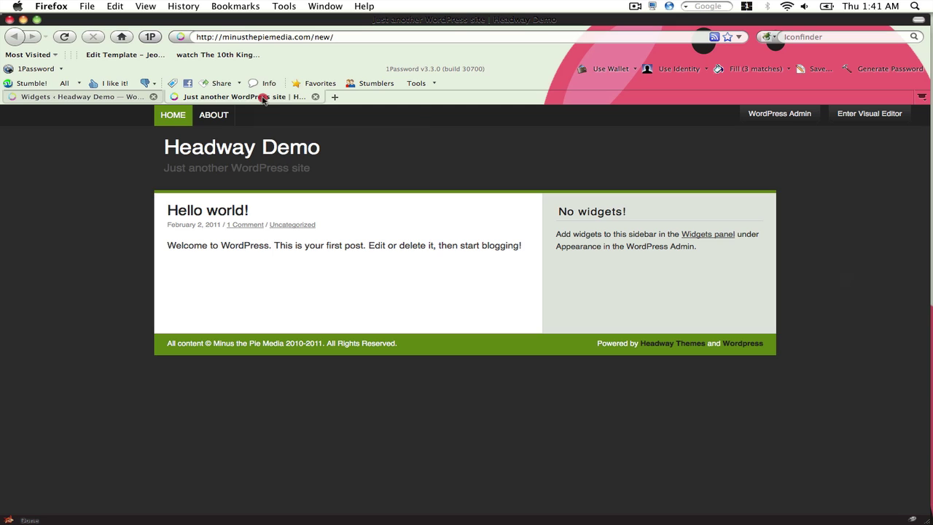
click(74, 40)
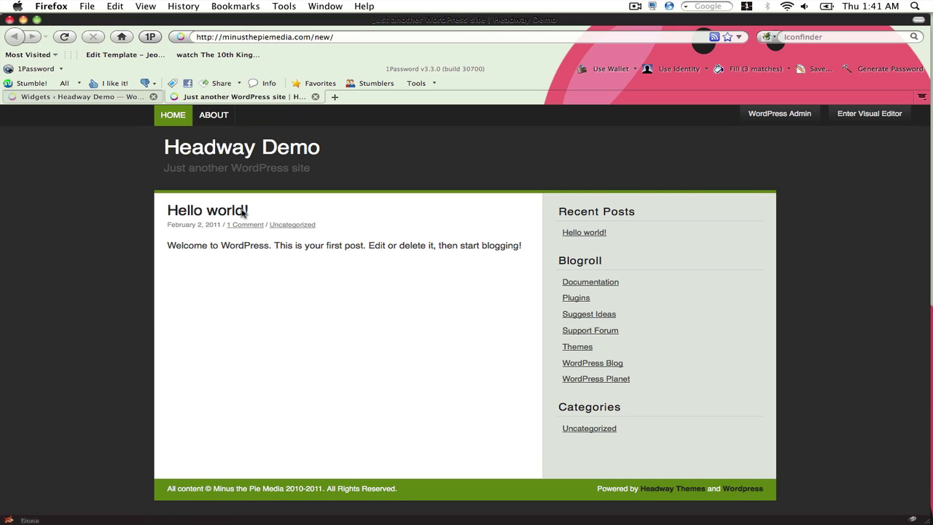
- Open the Hello world! post in the Visual Editor and show the header options
click(236, 213)
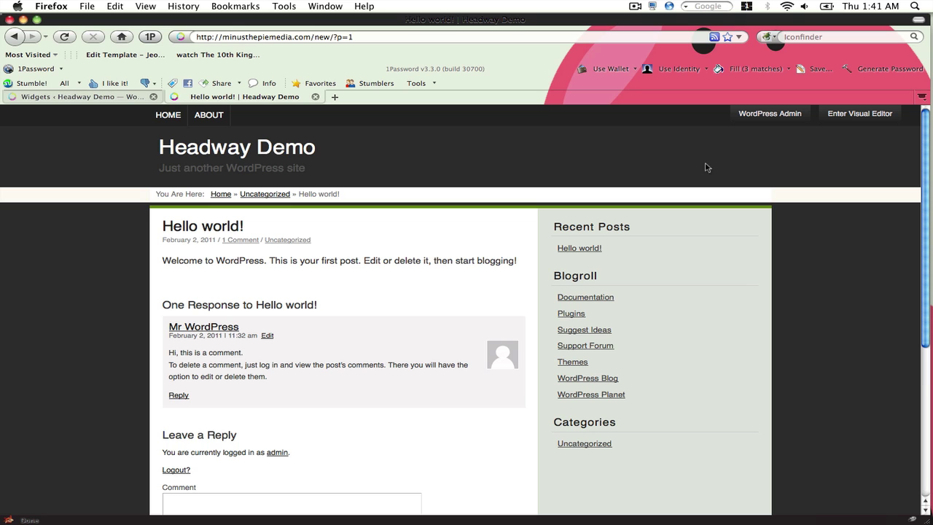
click(873, 116)
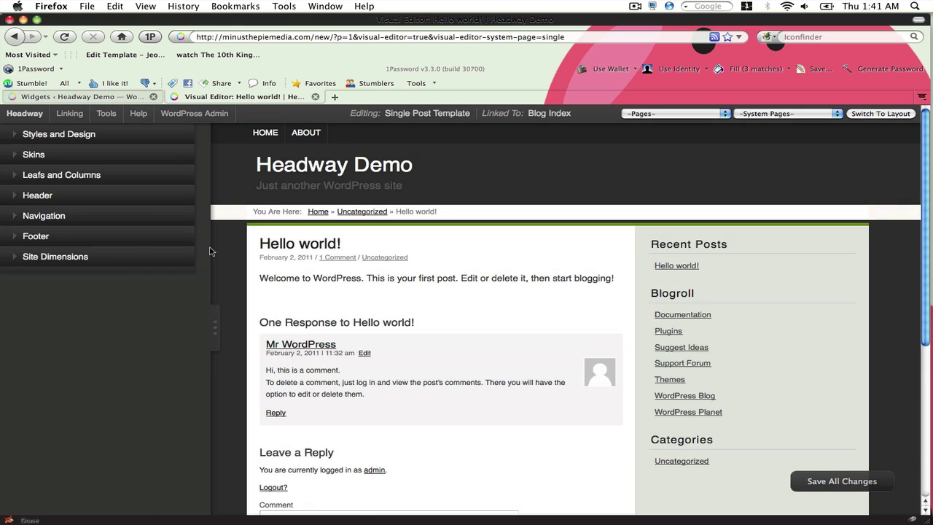
click(105, 197)
click(85, 212)
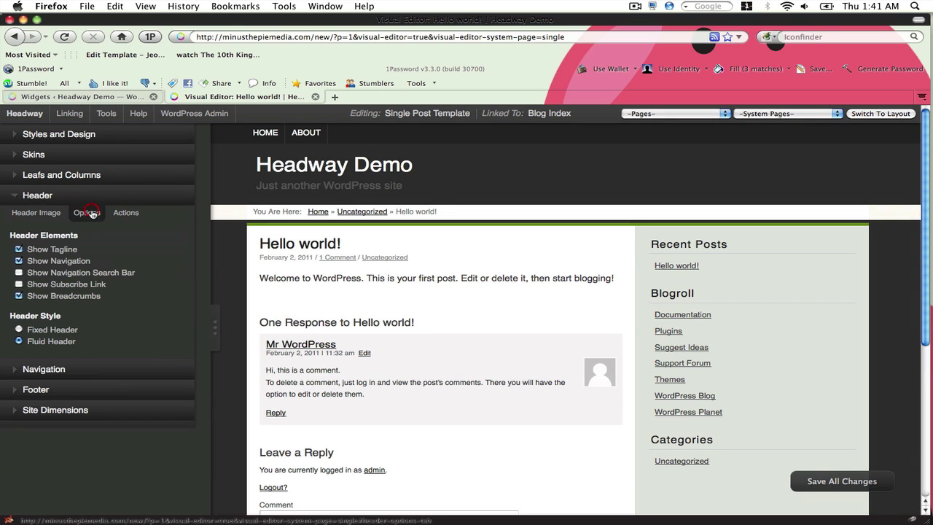
- Turn off Show Breadcrumbs in the header and close the visual editor
click(45, 295)
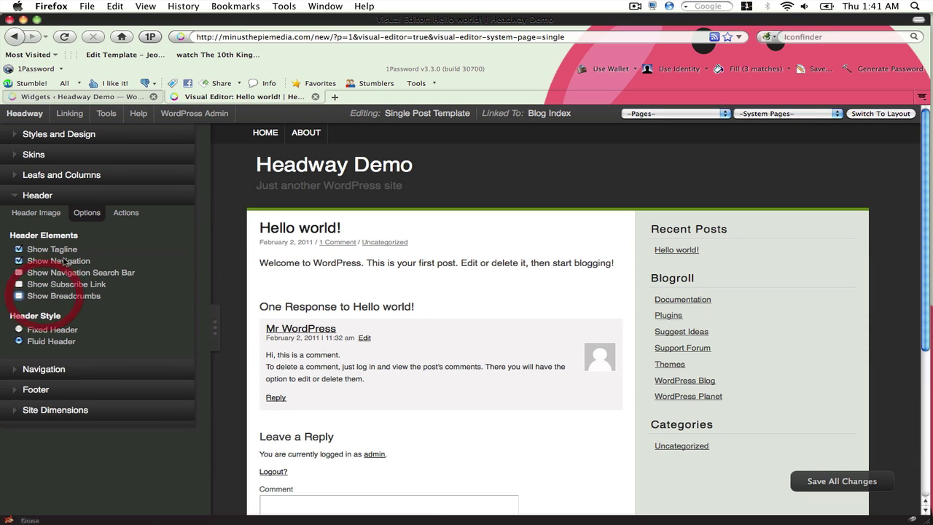
click(95, 194)
click(214, 327)
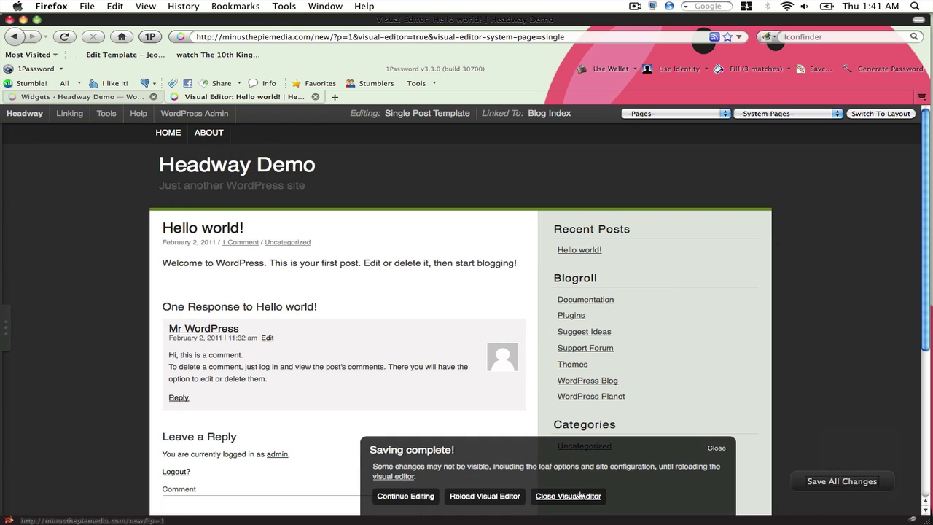
click(567, 496)
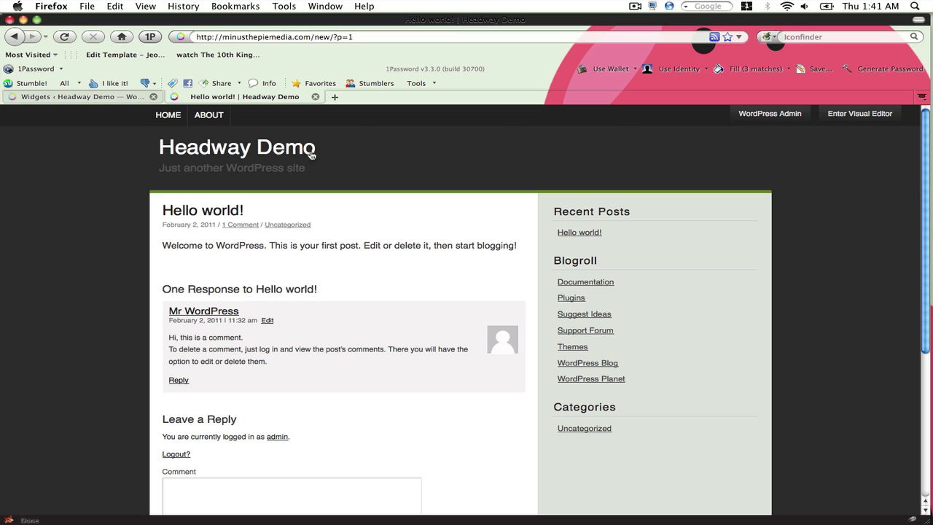
- Browse the About page, Uncategorized archive and Hello world! post, ending on the home page
click(306, 151)
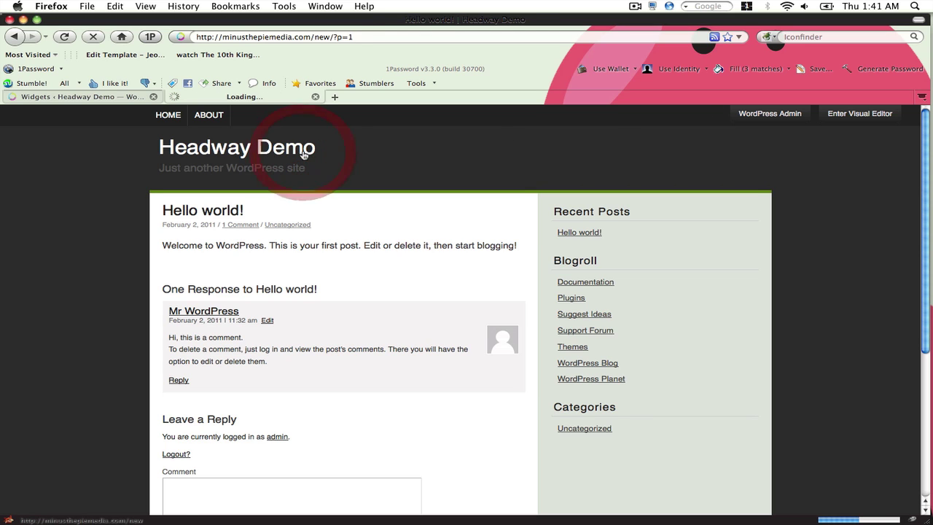
click(221, 114)
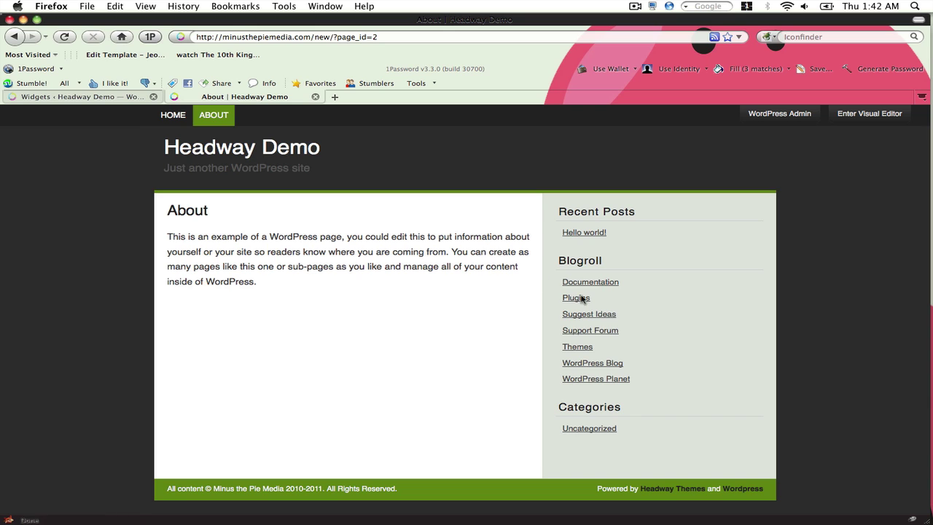
click(604, 426)
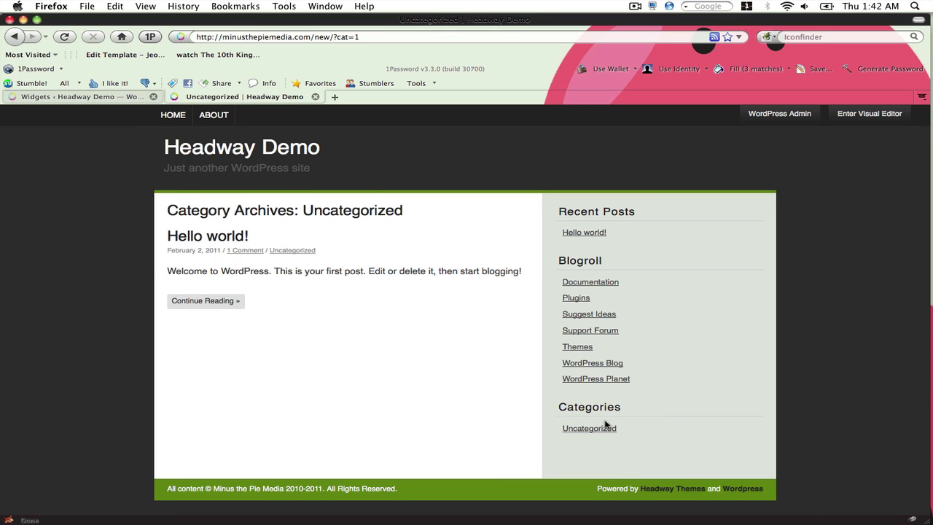
click(245, 236)
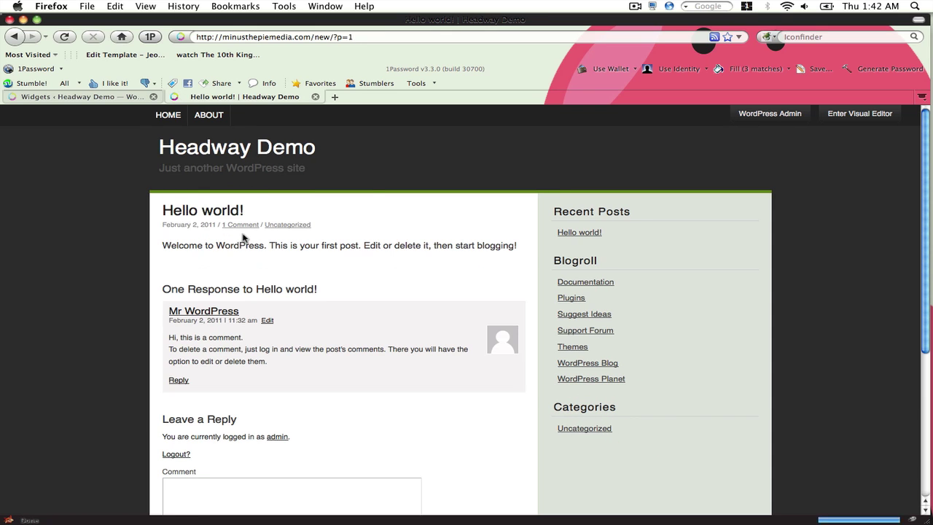
click(190, 148)
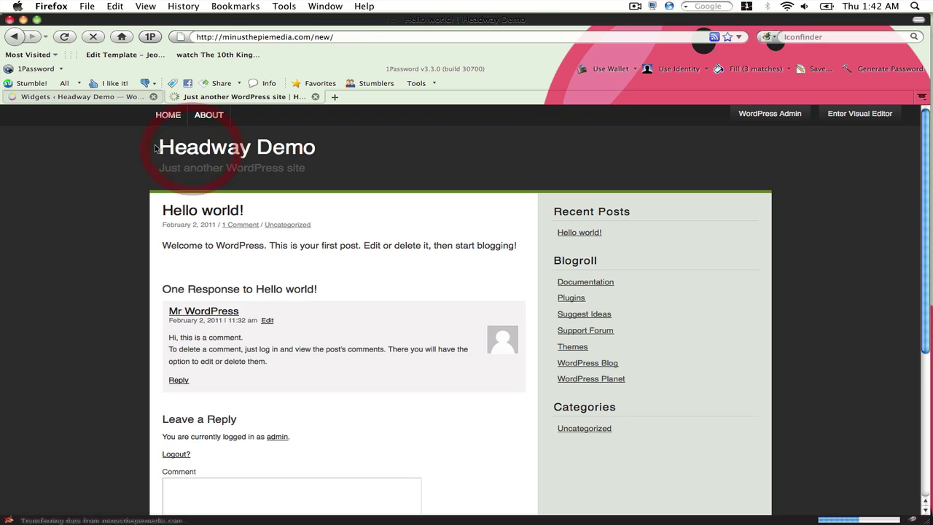